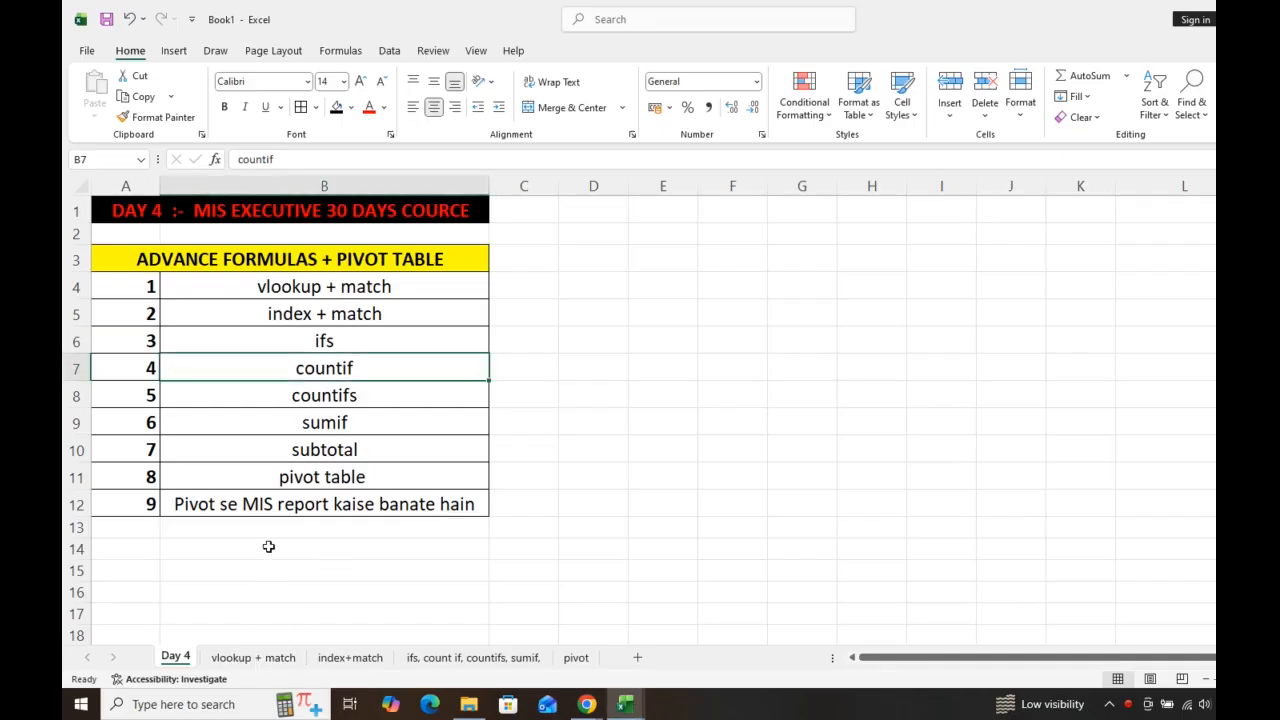
On the vlookup + match sheet, review the empty B2:D20 range against the column headers of the Data Cleaning sheet in Rohilla Store Data Analysis
left_click(263, 659)
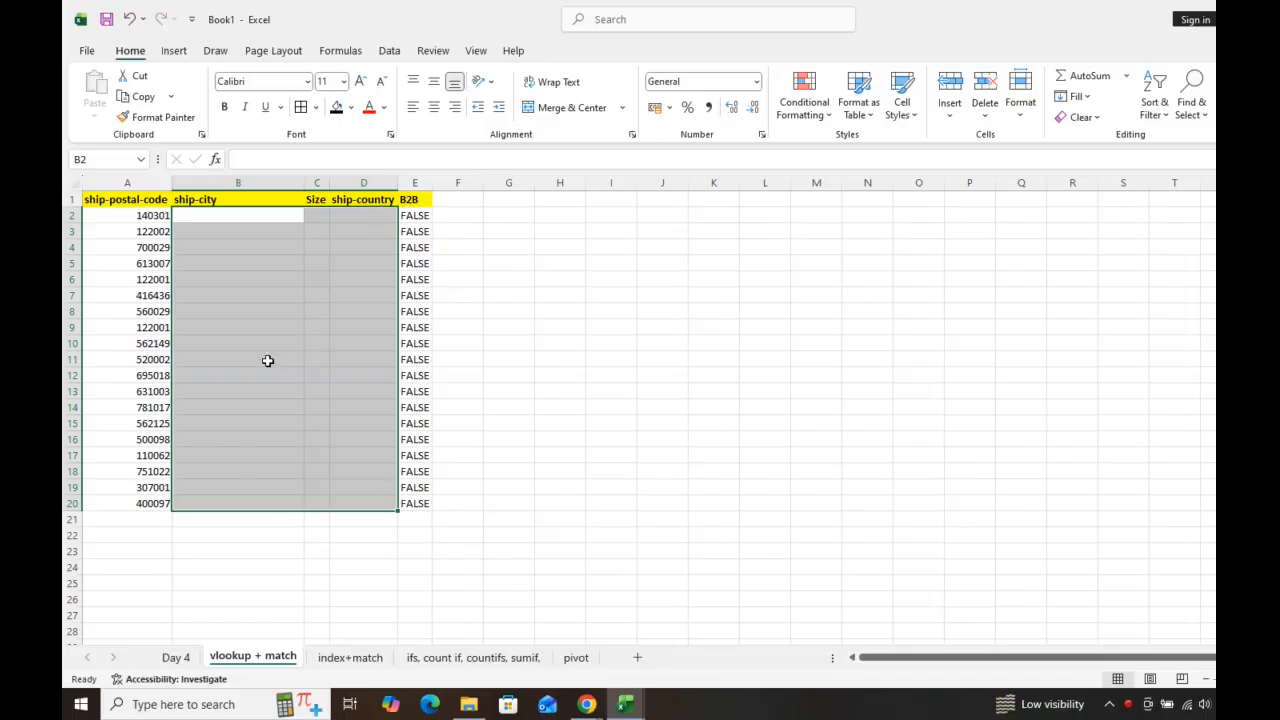
left_click_drag(211, 215, 337, 498)
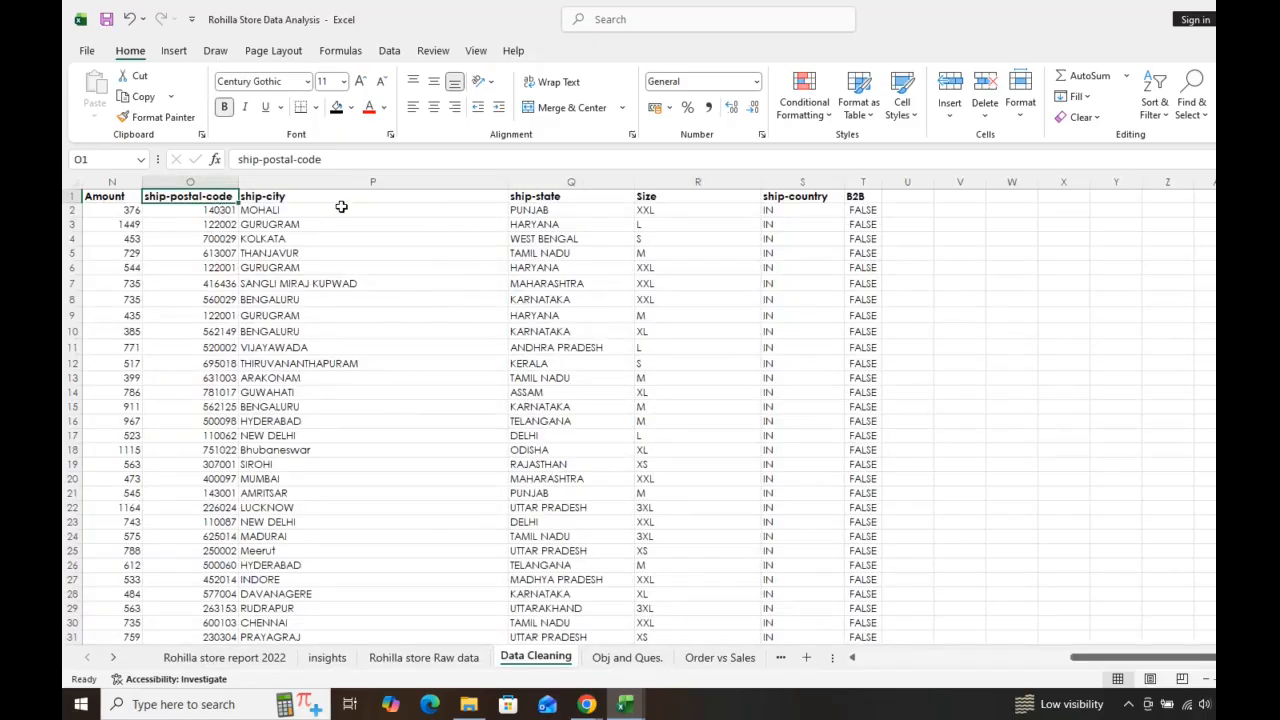
left_click(417, 196)
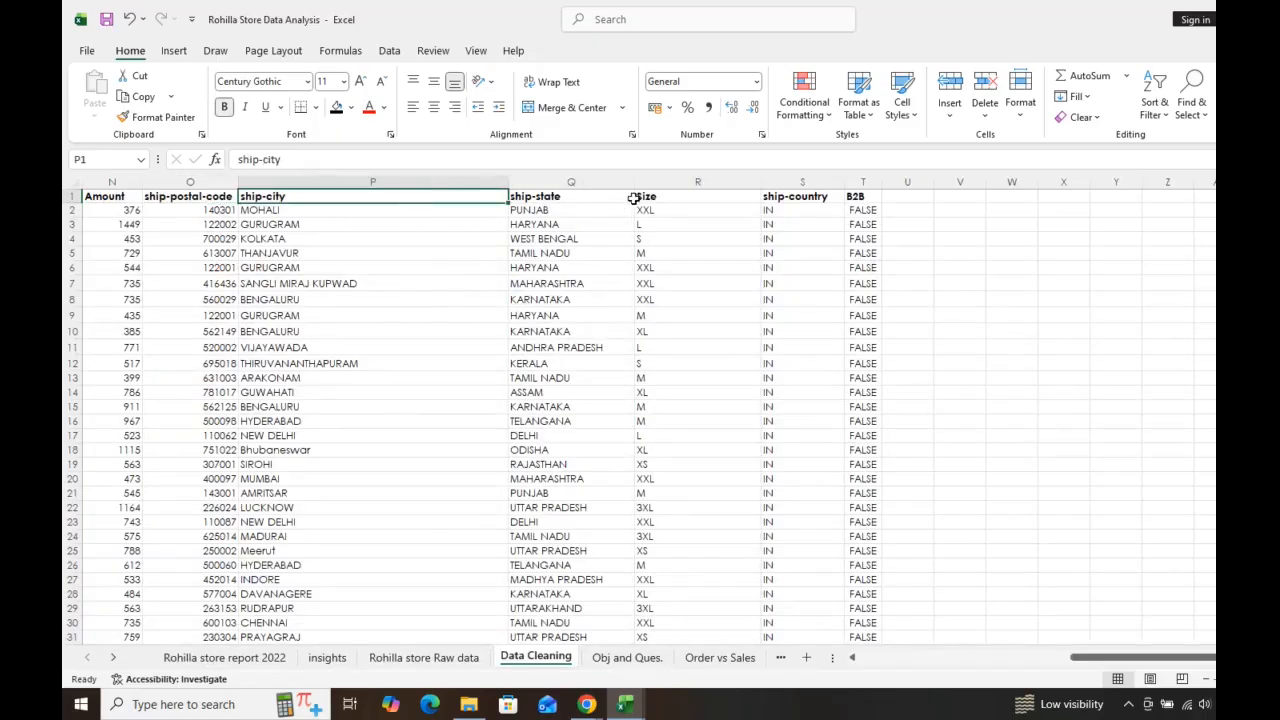
left_click(670, 200)
left_click(770, 203)
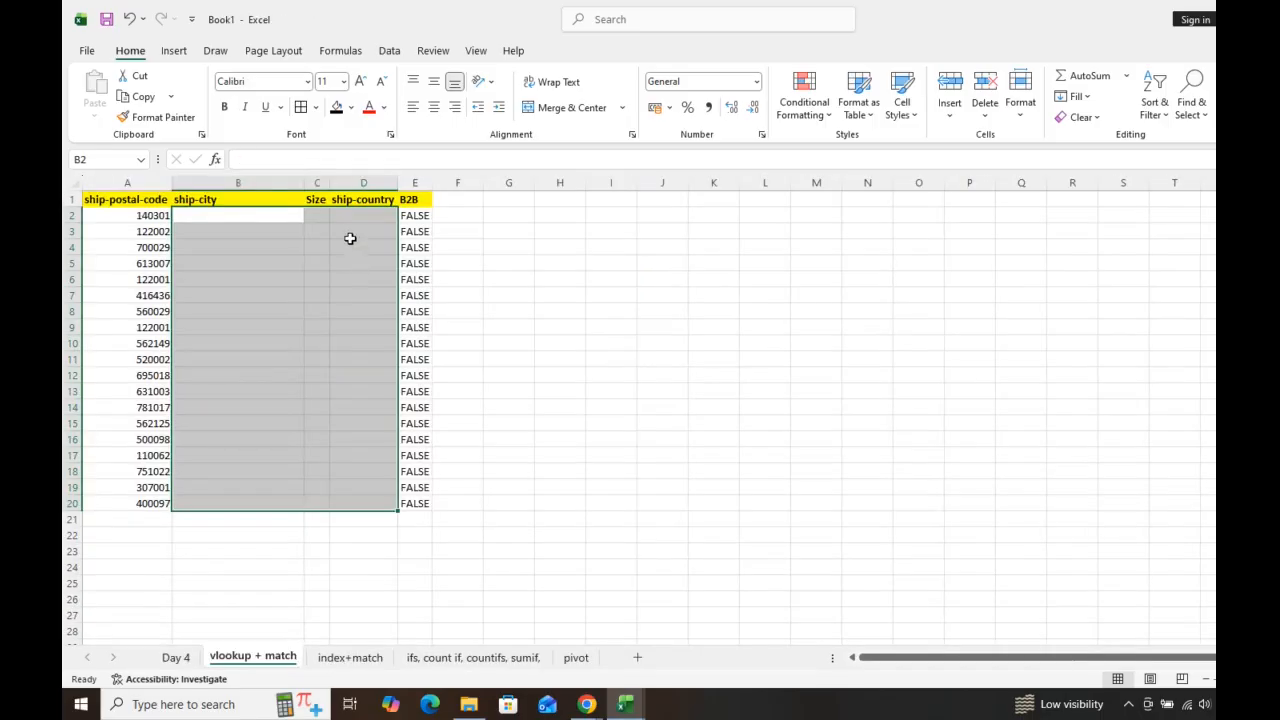
Start a VLOOKUP formula in B2 of Book1's vlookup + match sheet, using $A2 as the lookup value
left_click(215, 220)
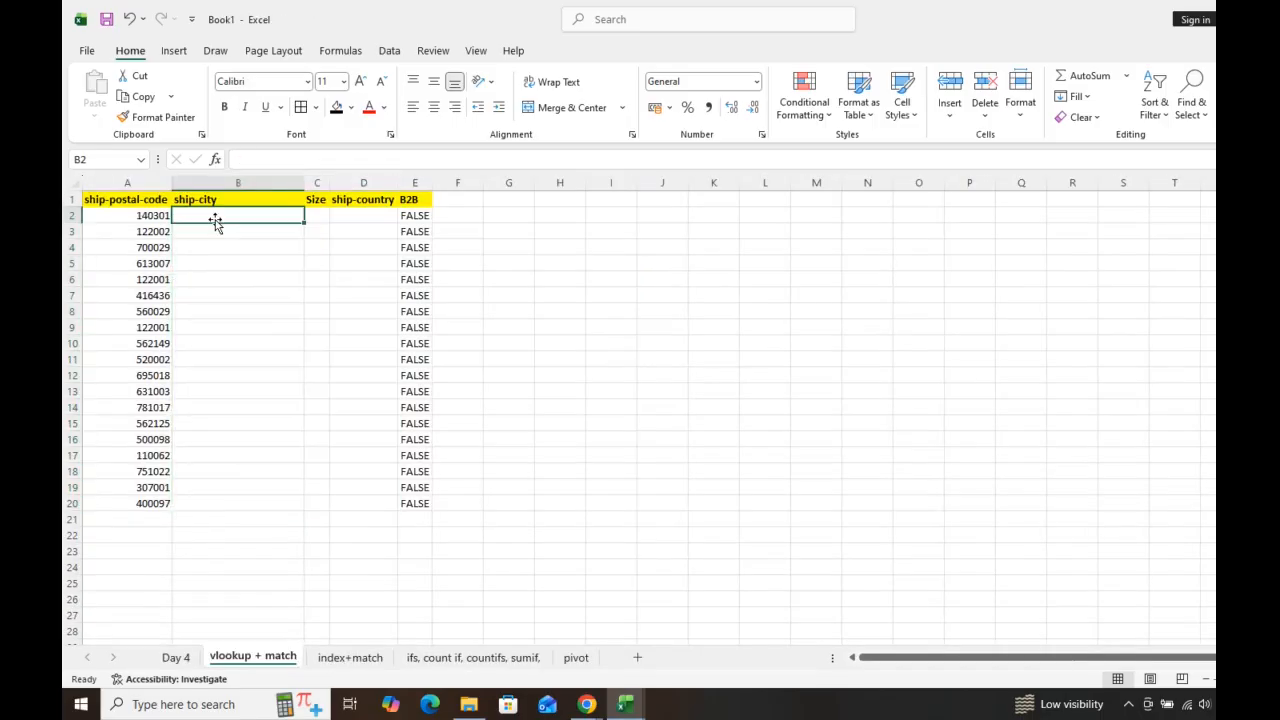
type("=VLO")
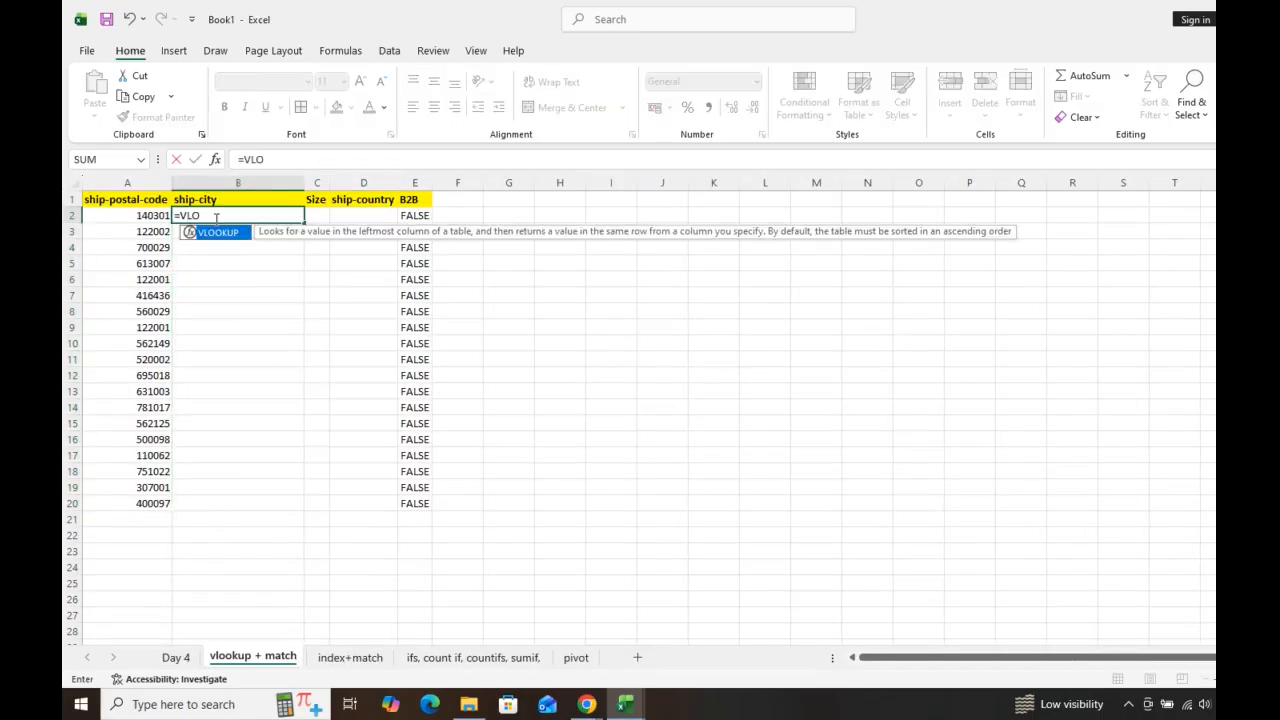
key("Tab")
key("Left")
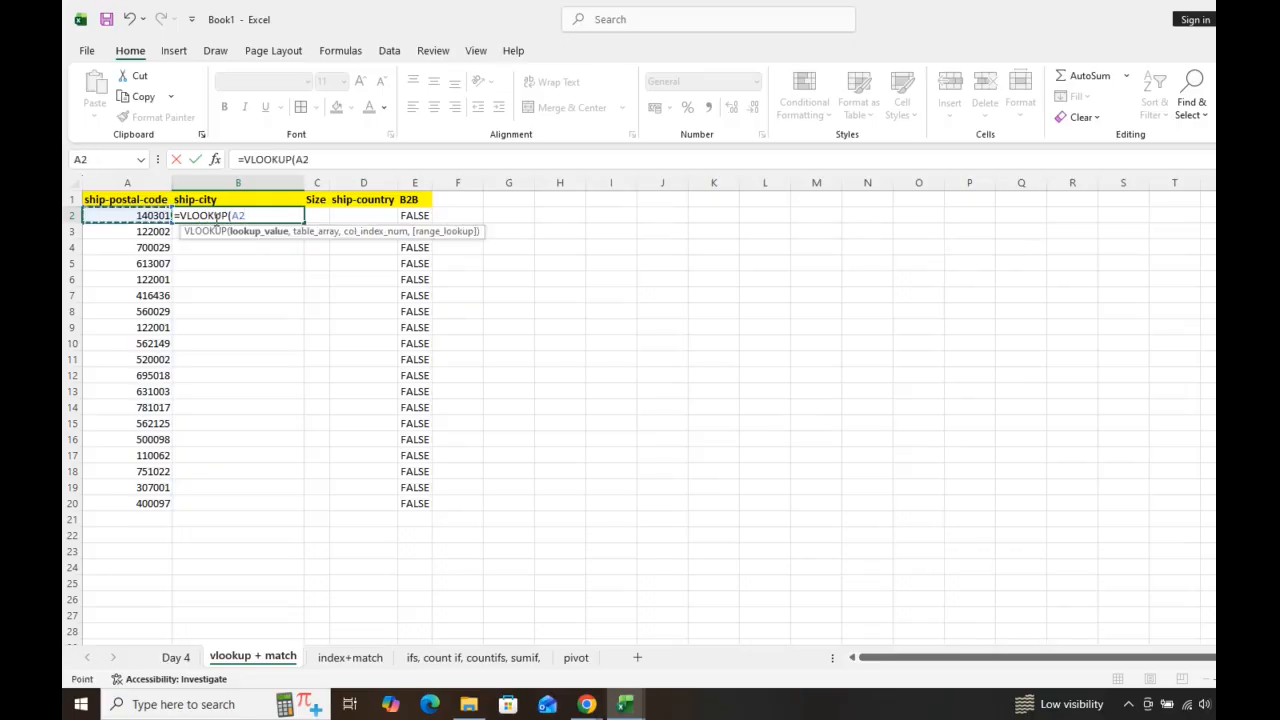
key("F4")
key("F4")
key("F4")
type(",")
Set the VLOOKUP table array to $O$1:$T$31048 on the Data Cleaning sheet of the Rohilla Store Data Analysis workbook
key("ctrl+Tab")
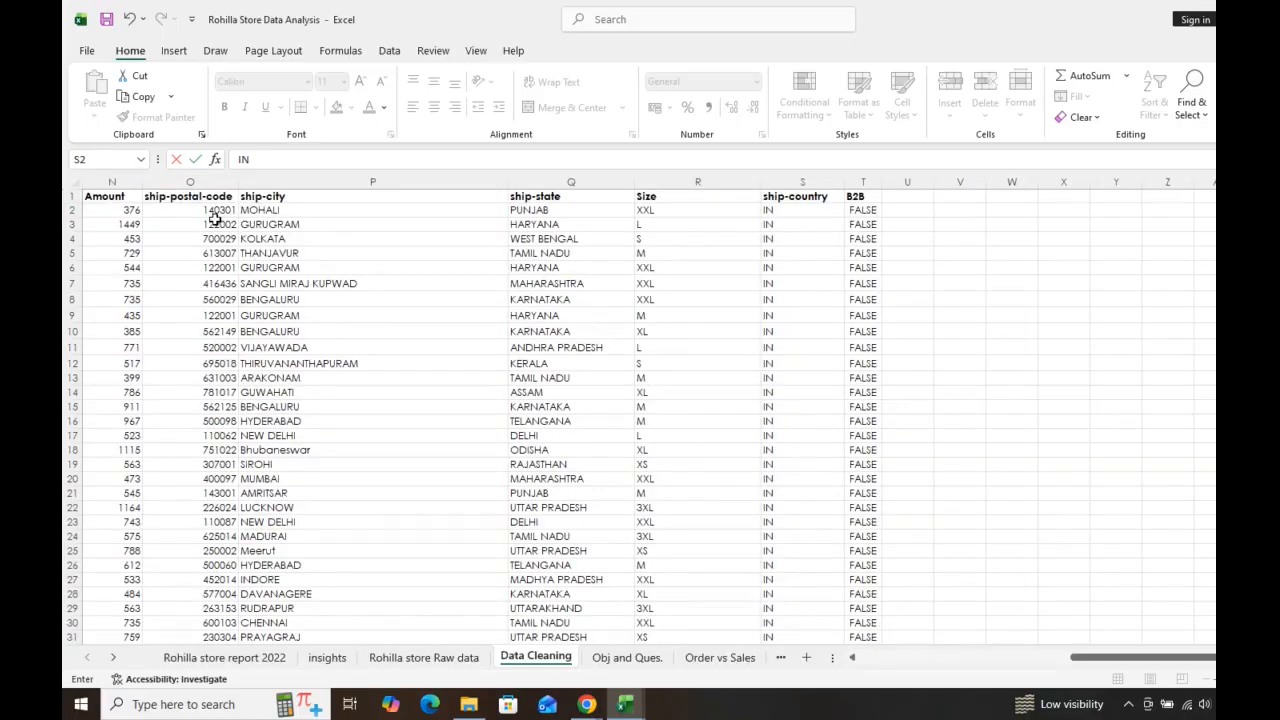
left_click(174, 198)
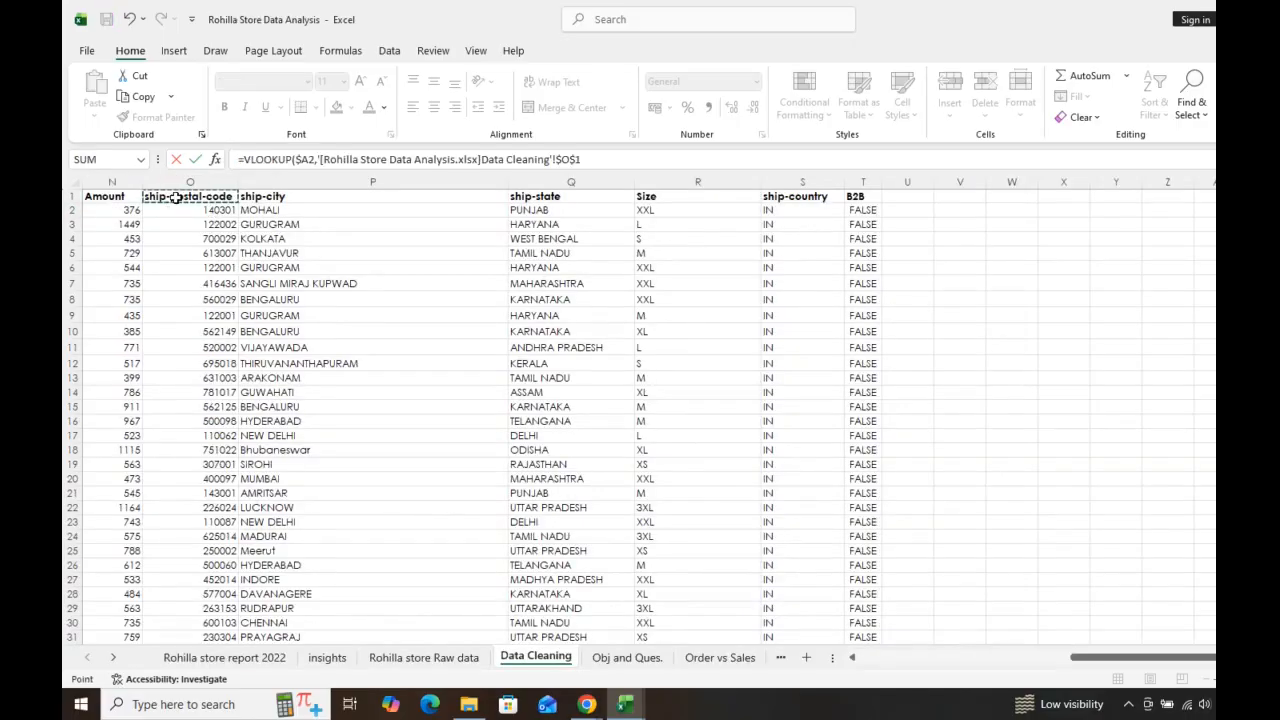
key("shift+Right")
key("shift+Right")
key("shift+Right")
key("shift+Right")
key("shift+Right")
key("ctrl+shift+Down")
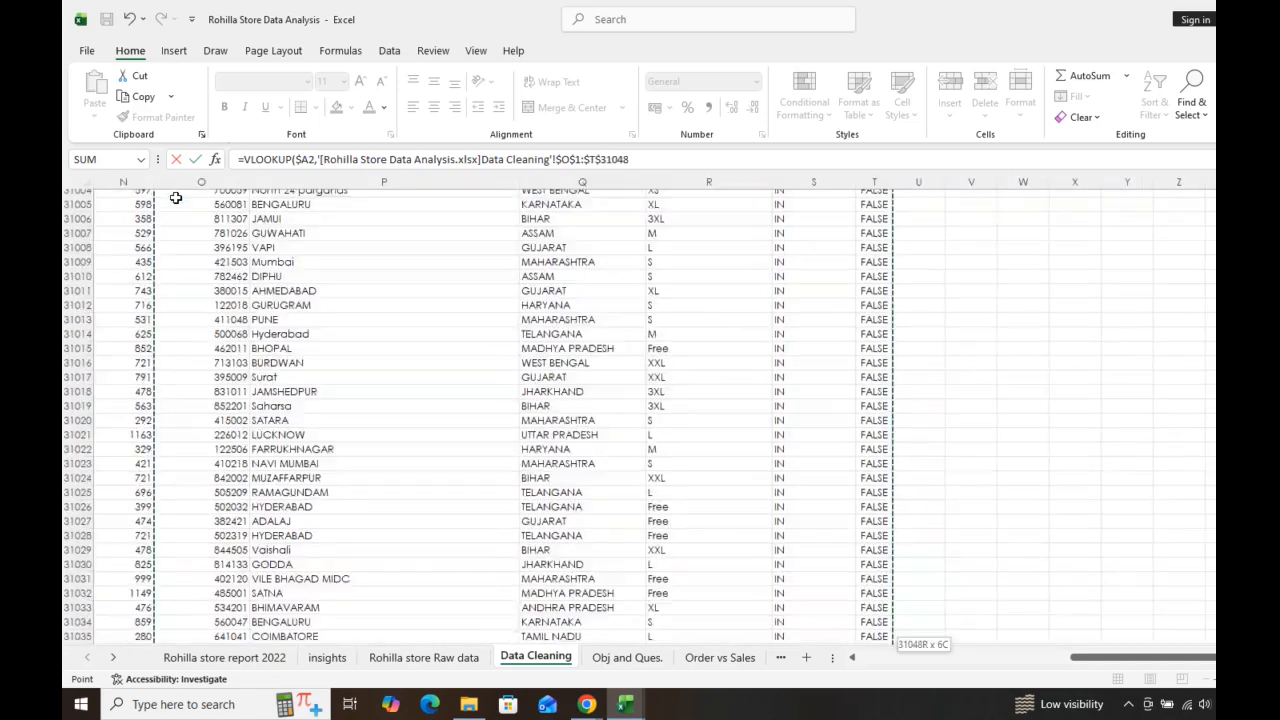
type(",")
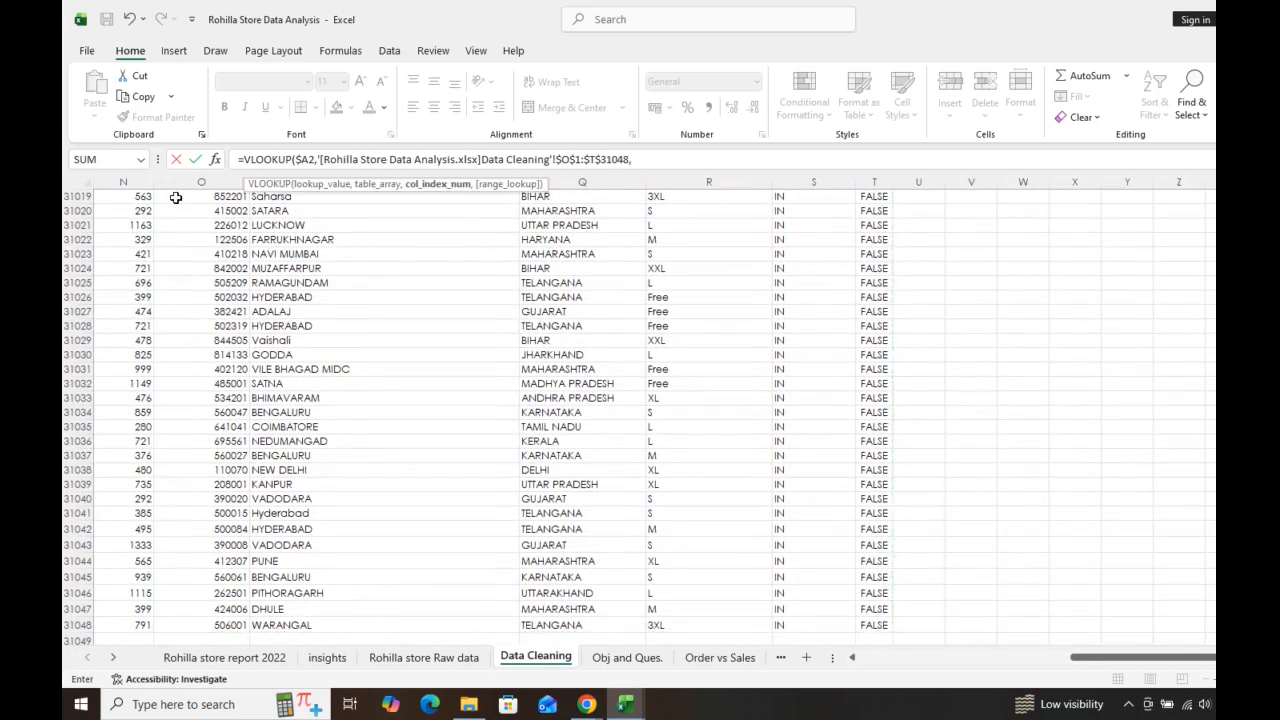
Nest a MATCH function as the column index, with Book1's ship-city header B$1 as its lookup value
type("MATCH(")
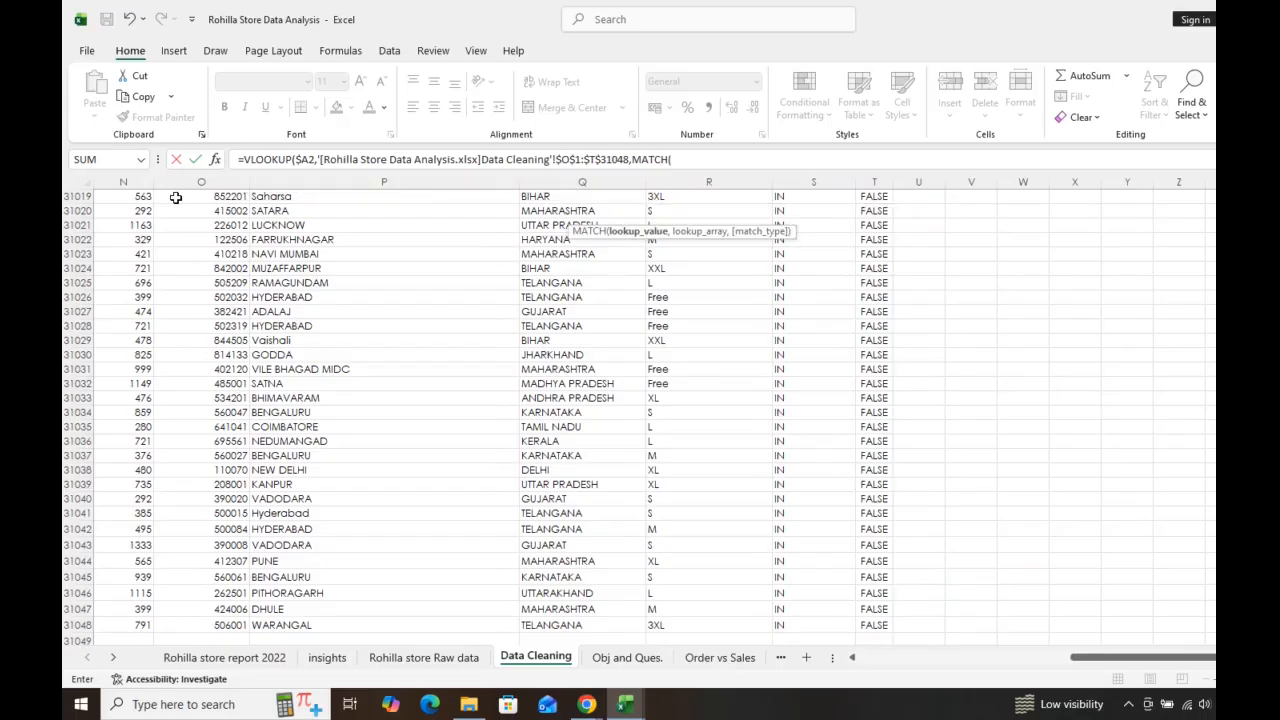
key("alt+Tab")
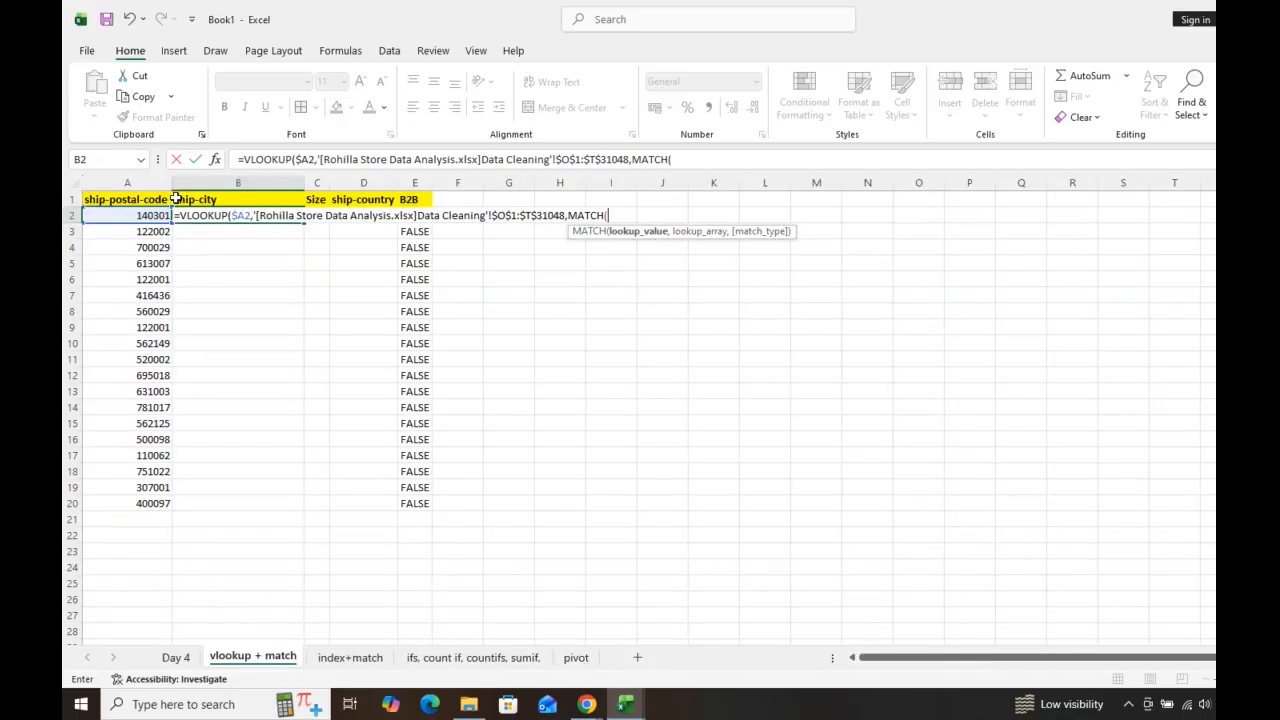
left_click(190, 199)
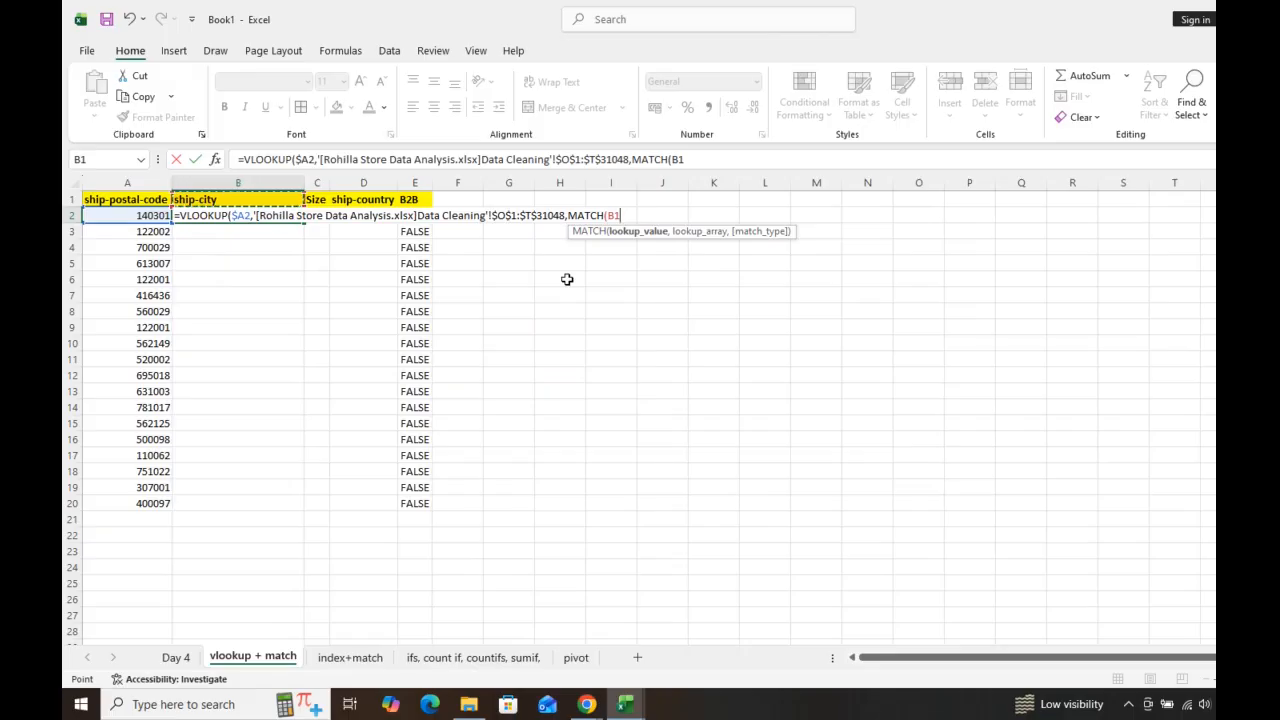
key("F4")
key("F4")
type(",")
Complete the formula with Data Cleaning headers $O$1:$T$1 as the MATCH array and 0 for exact match in both functions
key("ctrl+Tab")
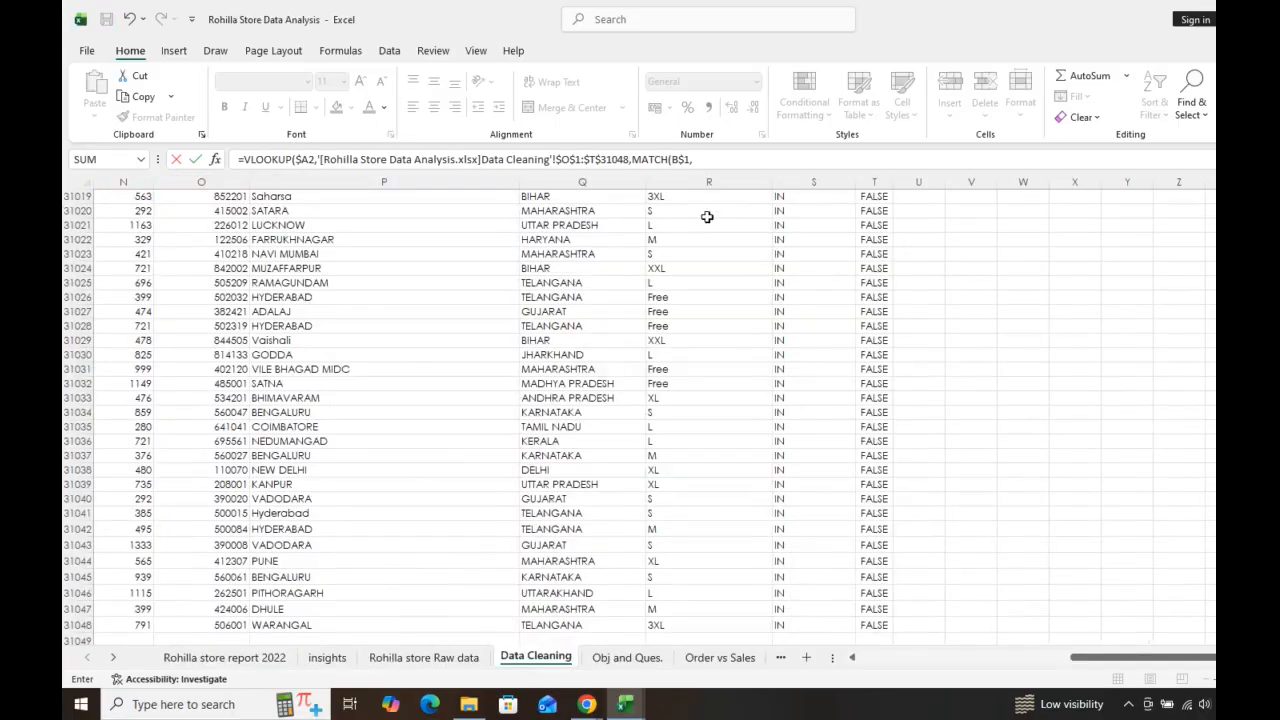
key("ctrl+Up")
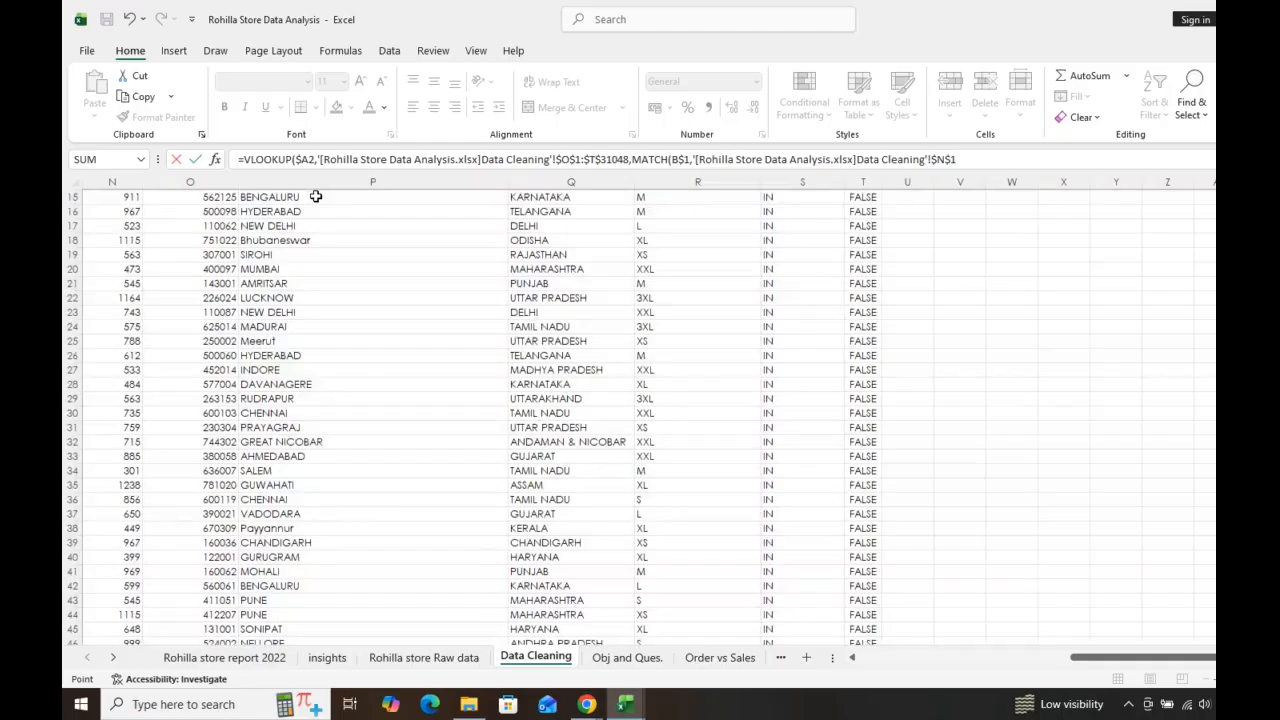
left_click_drag(190, 196, 855, 196)
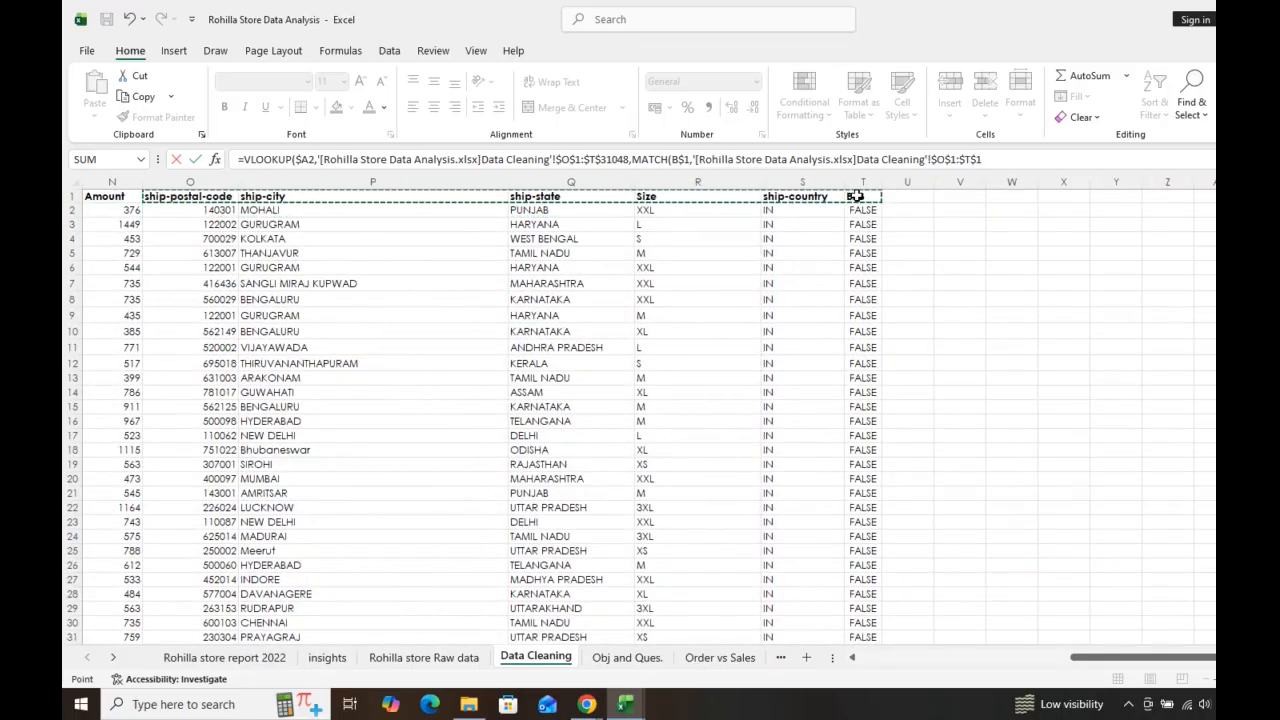
type(",0")
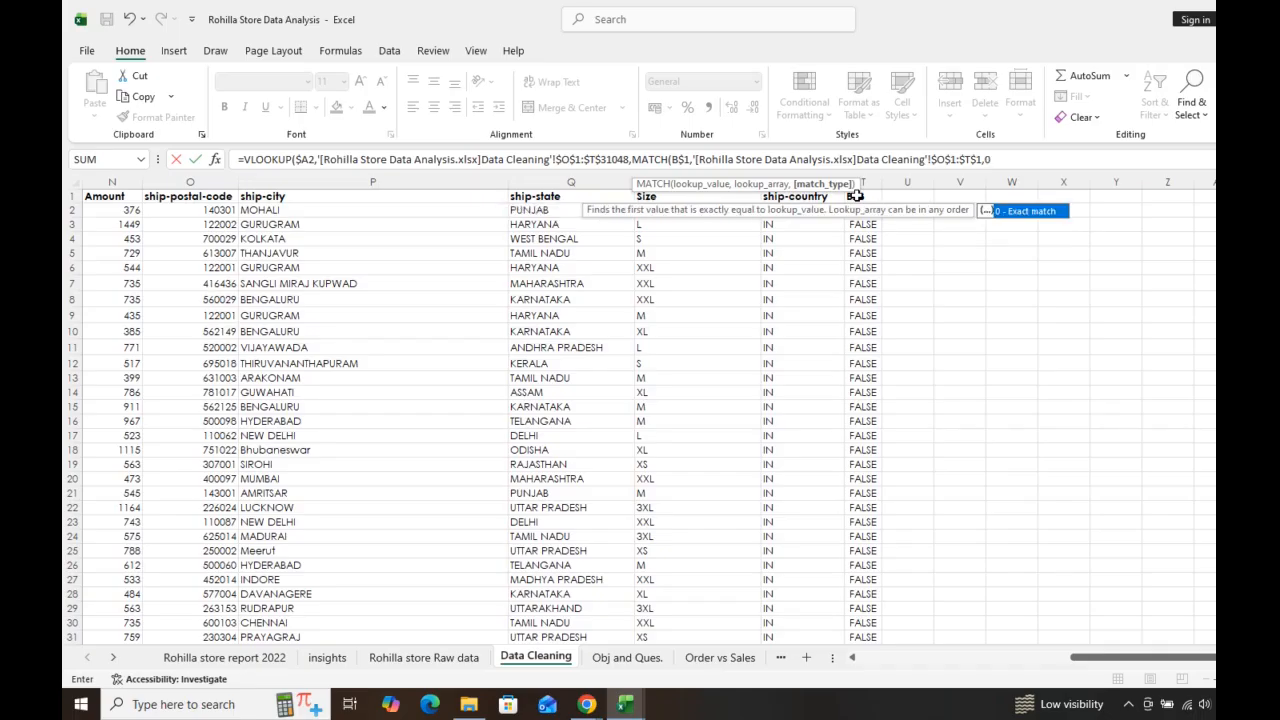
type("),0")
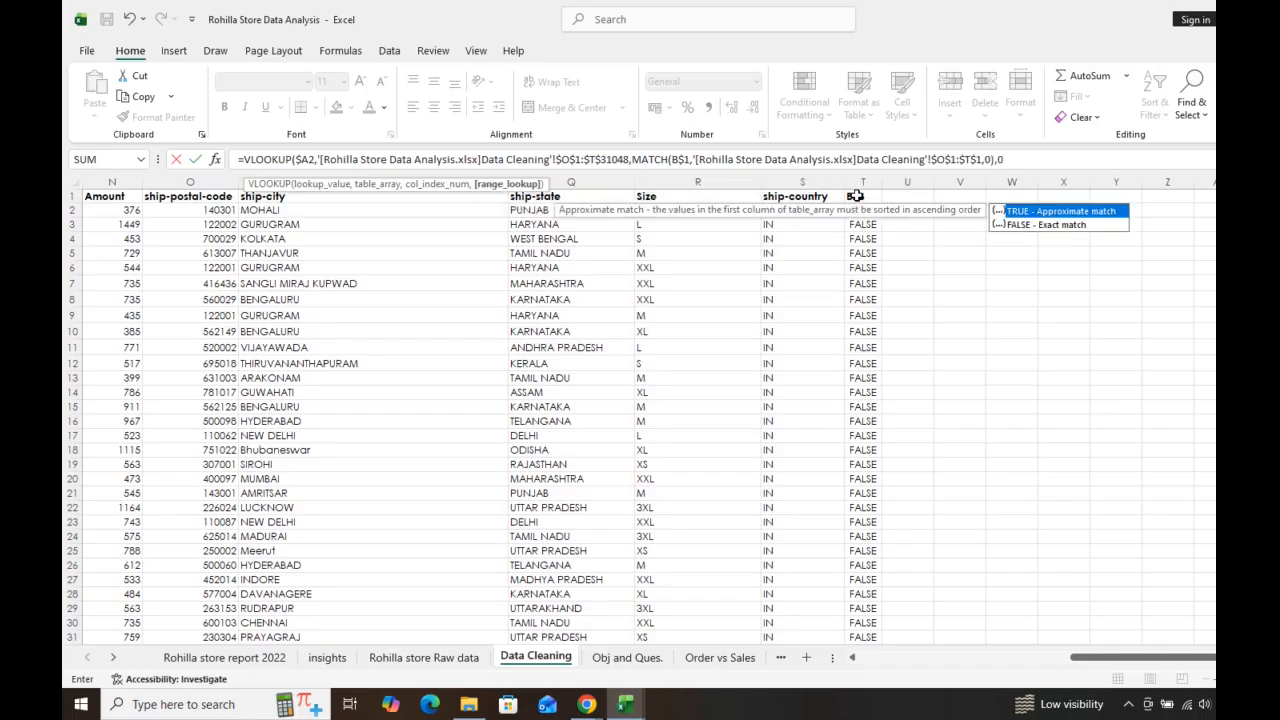
type(")")
key("Return")
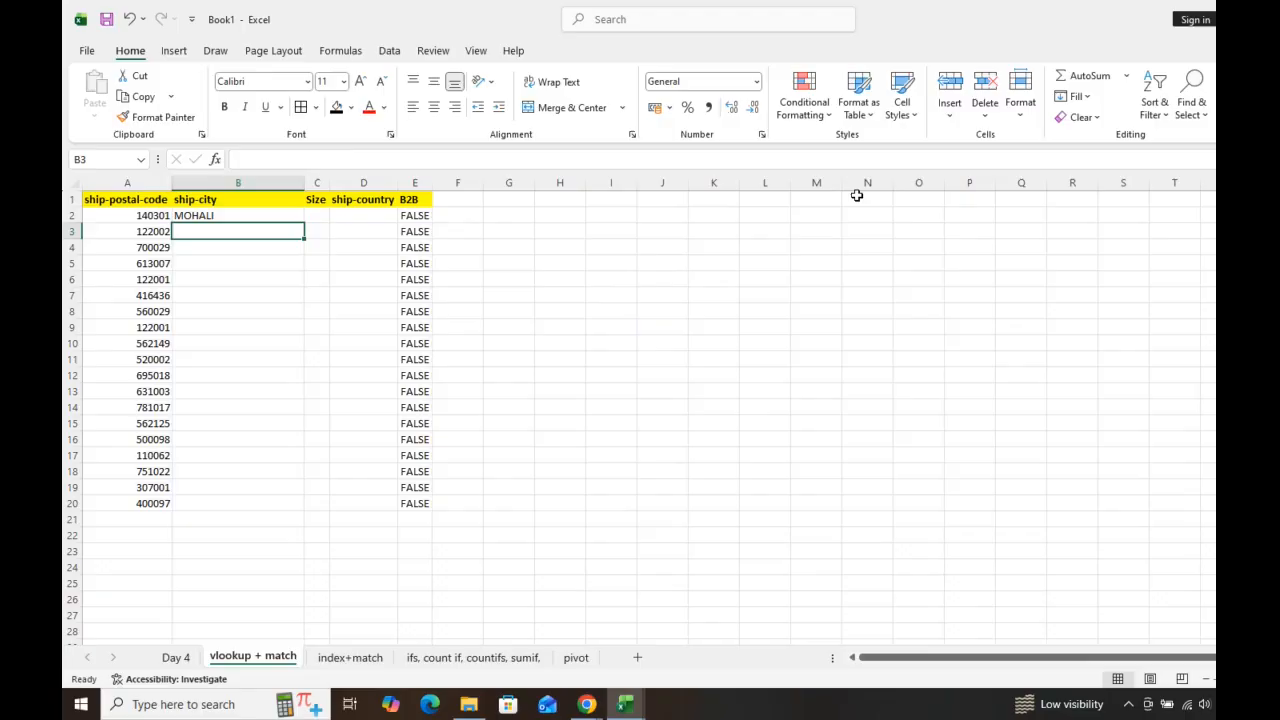
Copy the B2 formula across the ship-city, Size and ship-country columns, filling B2:D20
key("Up")
key("ctrl+c")
key("Left")
key("ctrl+Down")
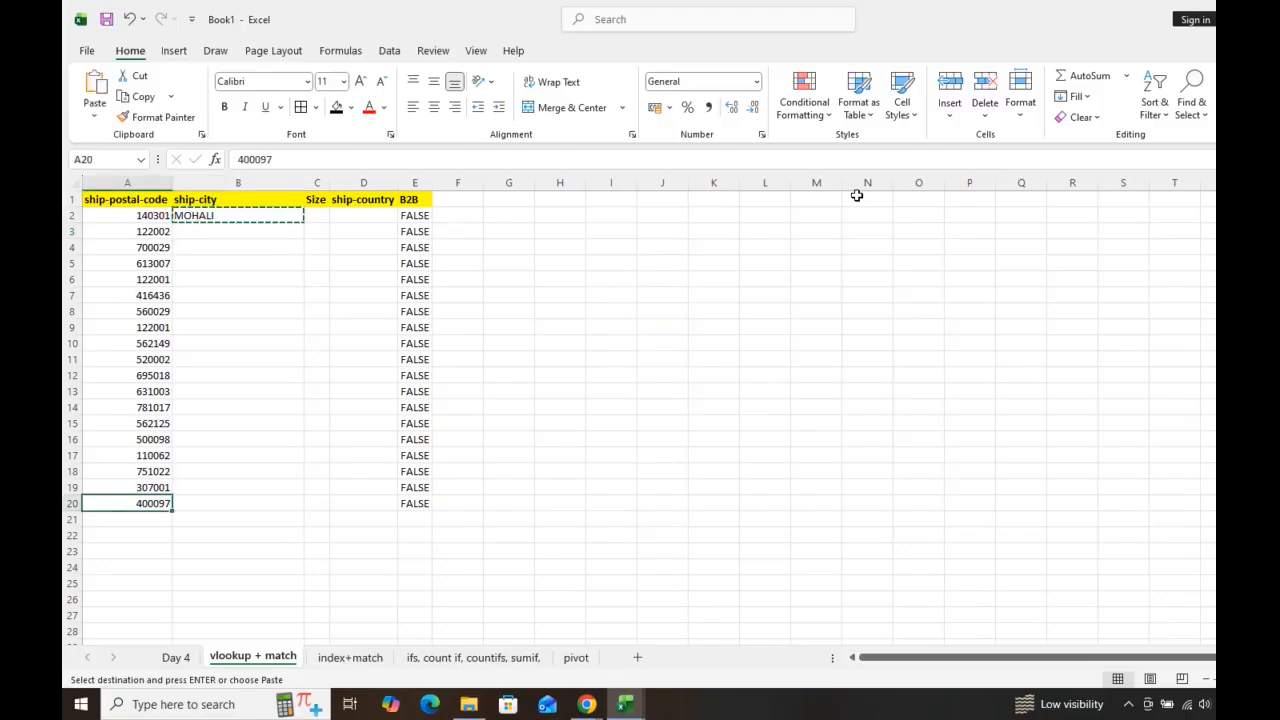
key("Right")
key("shift+Right")
key("shift+Right")
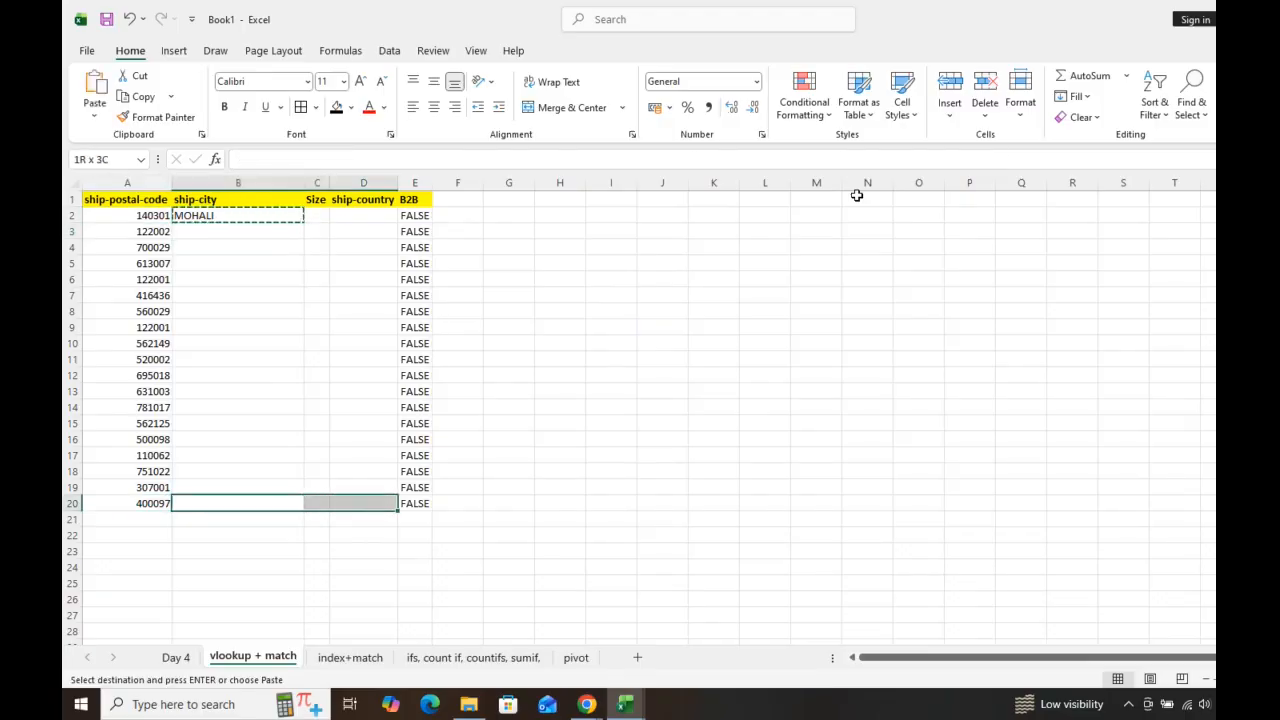
key("ctrl+shift+Up")
key("Return")
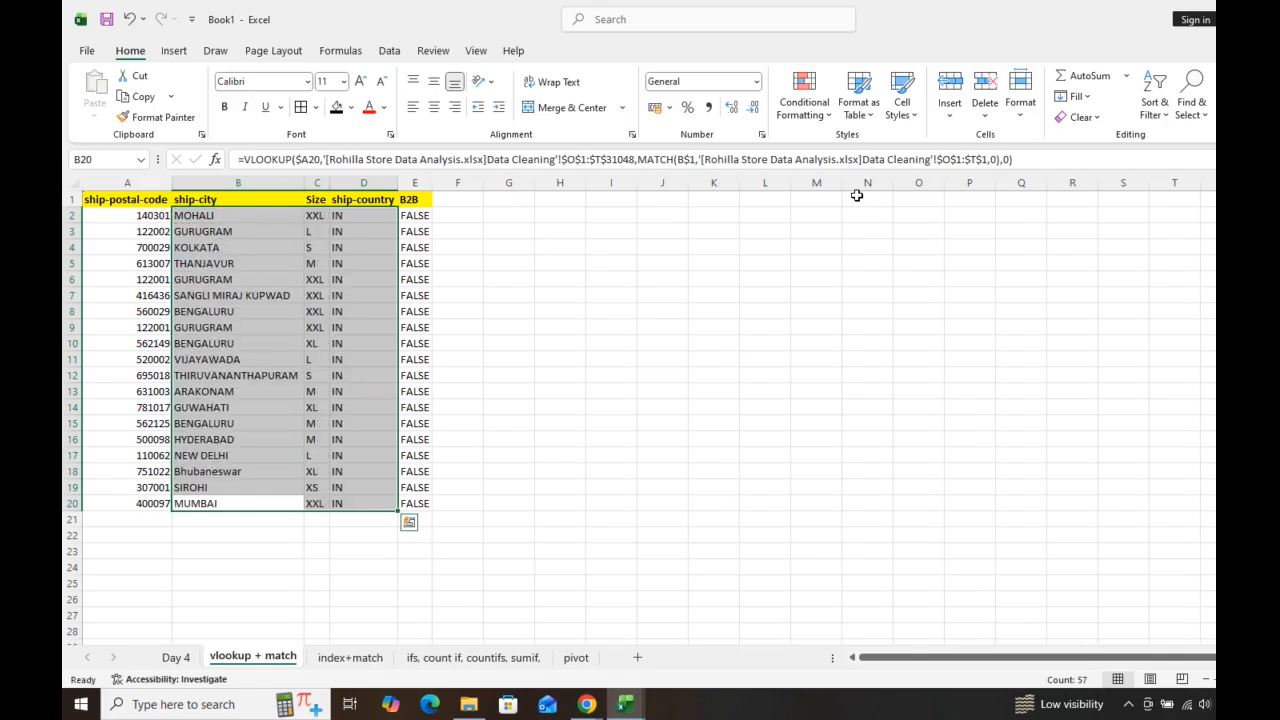
On the index+match sheet, compare the lower lookup table's headers and postal codes with the matching columns of the upper source table
left_click(350, 657)
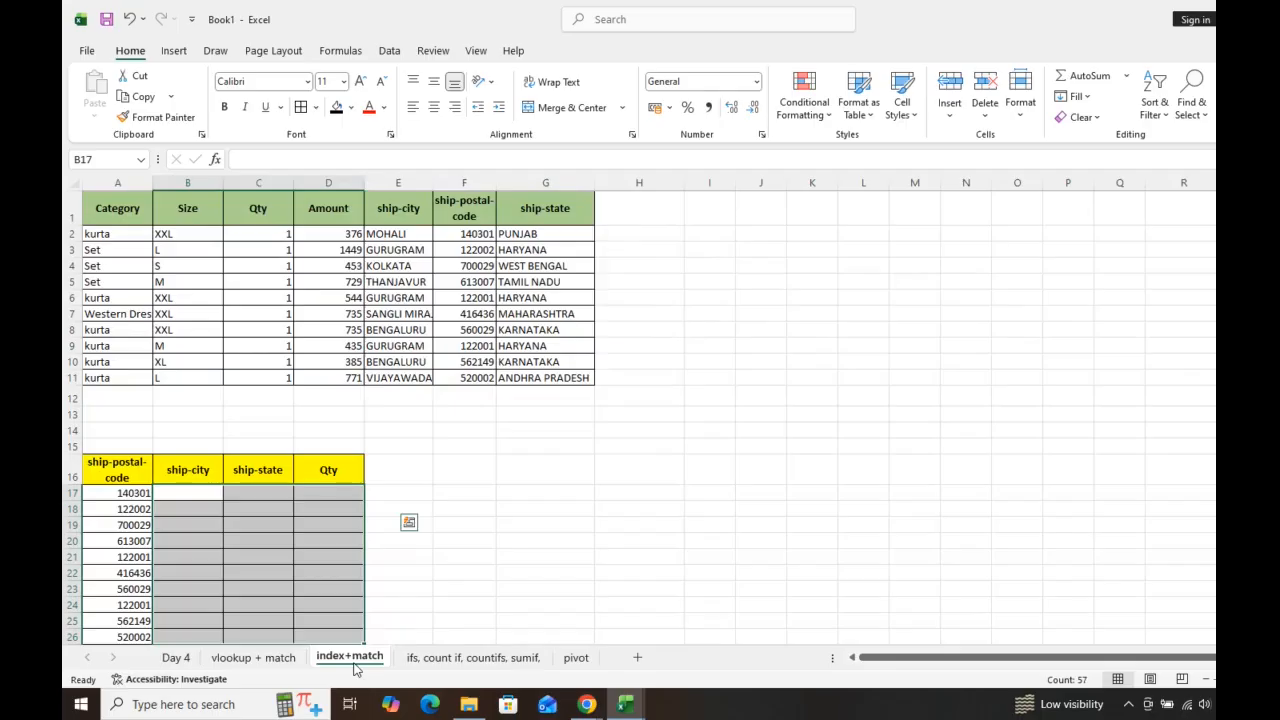
left_click(323, 499)
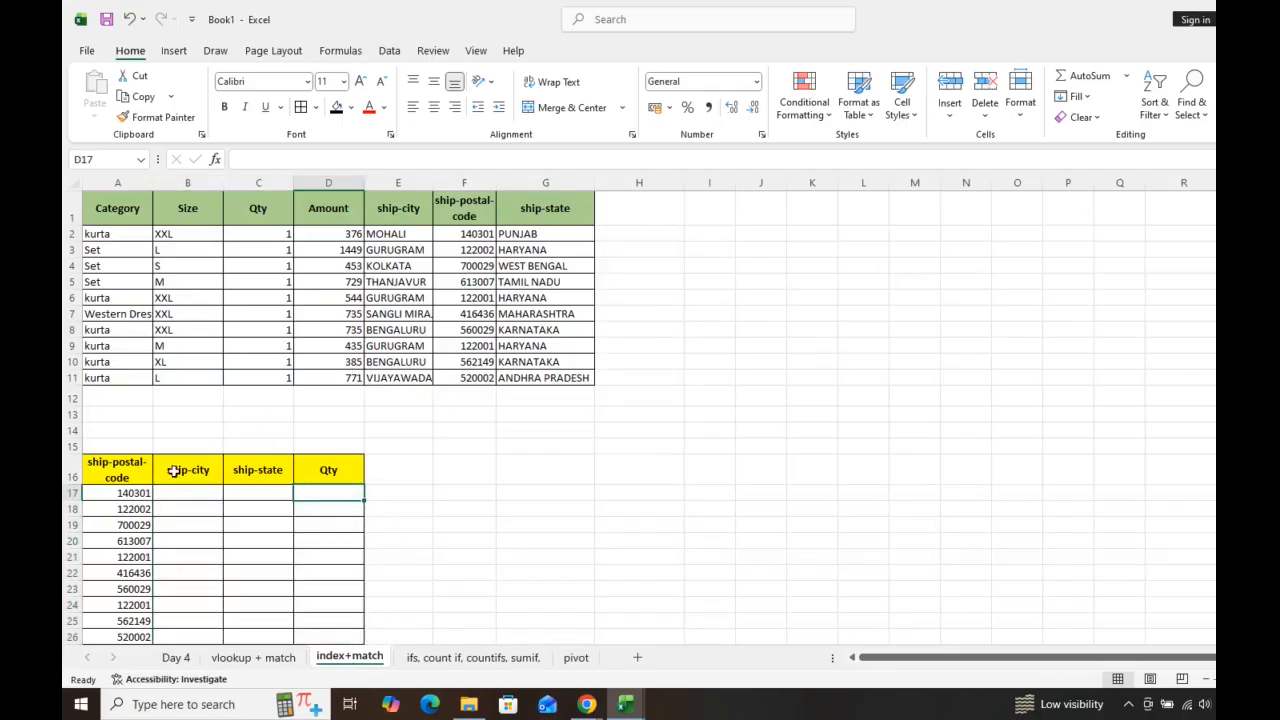
left_click(136, 465)
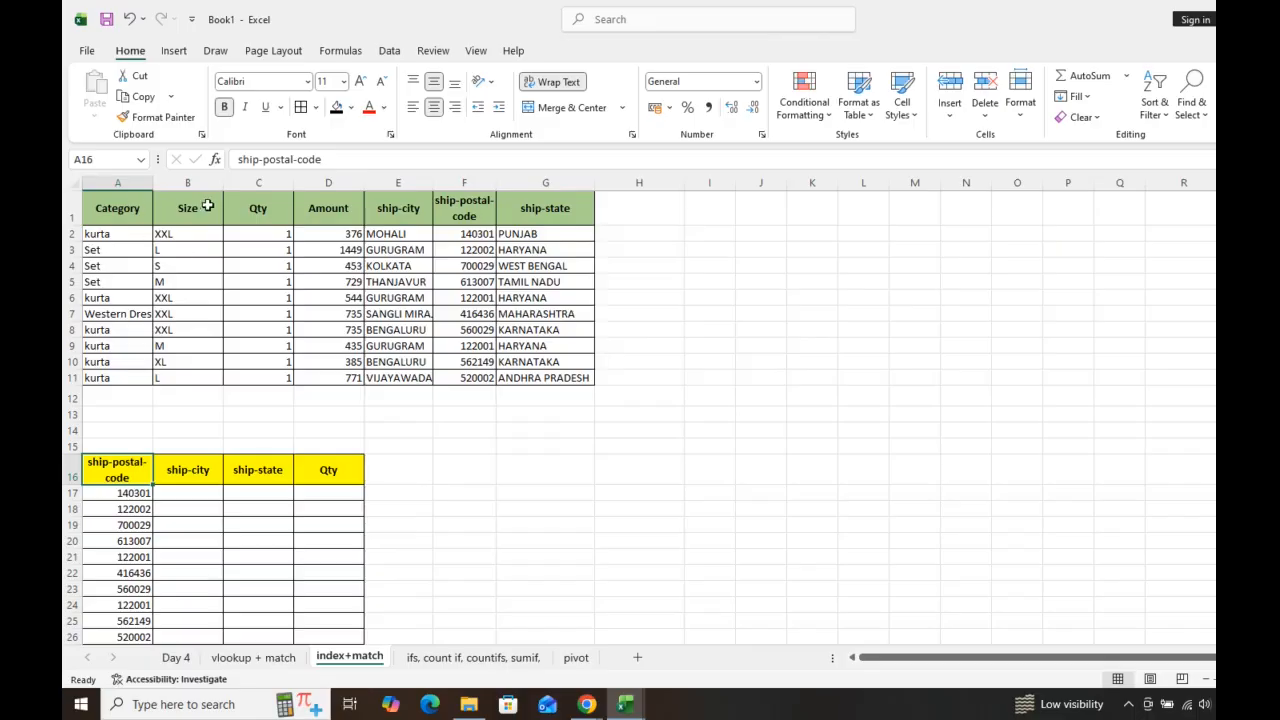
left_click(268, 206)
left_click(335, 208)
left_click(378, 209)
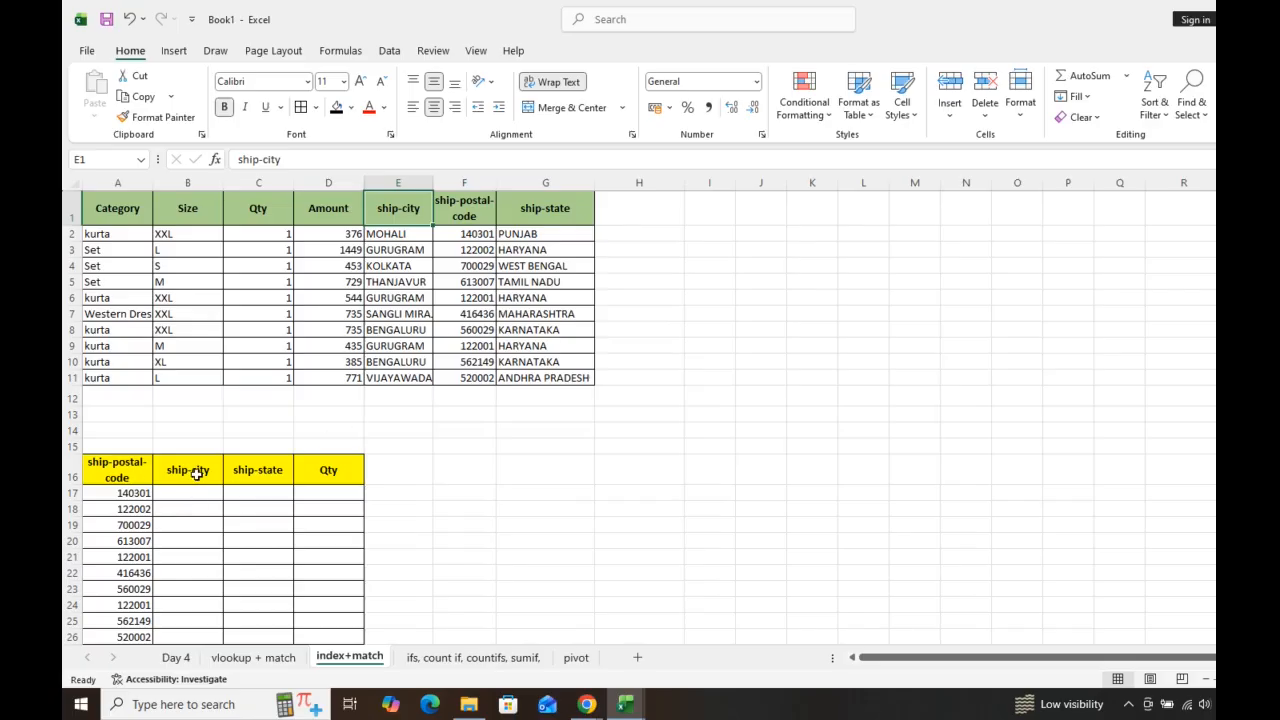
left_click(330, 471)
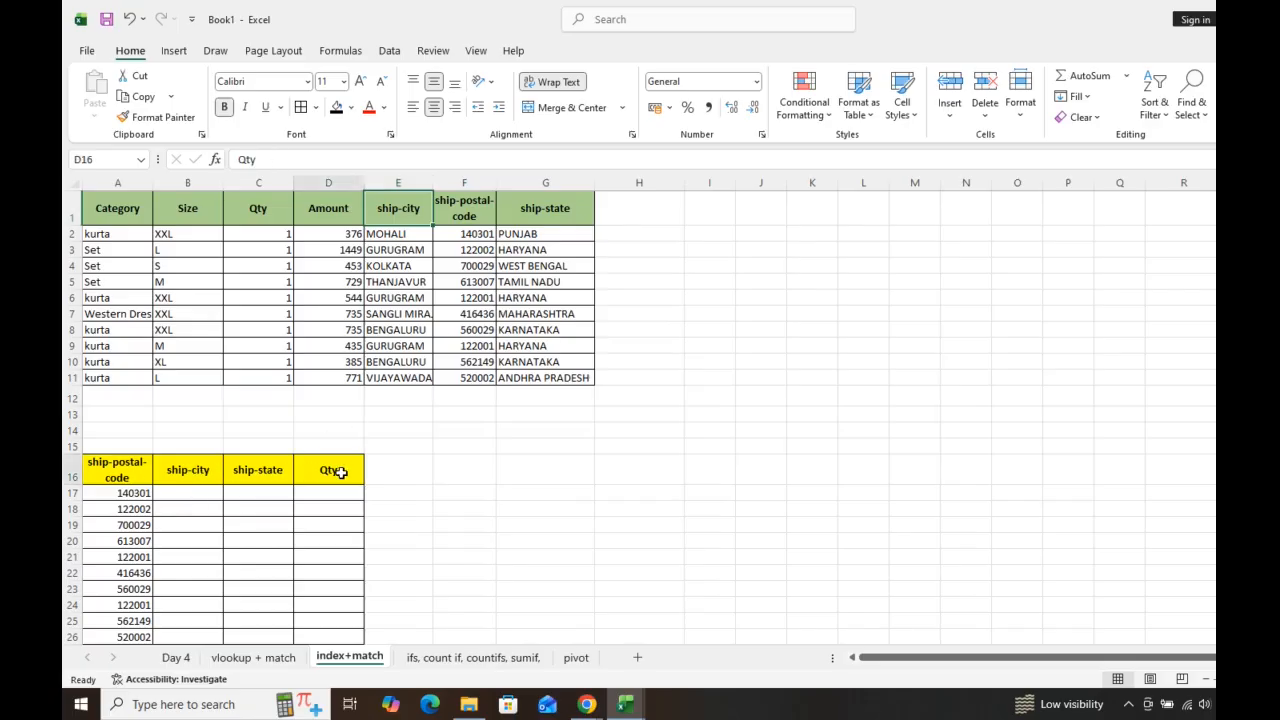
left_click_drag(132, 474, 132, 526)
left_click_drag(464, 208, 470, 362)
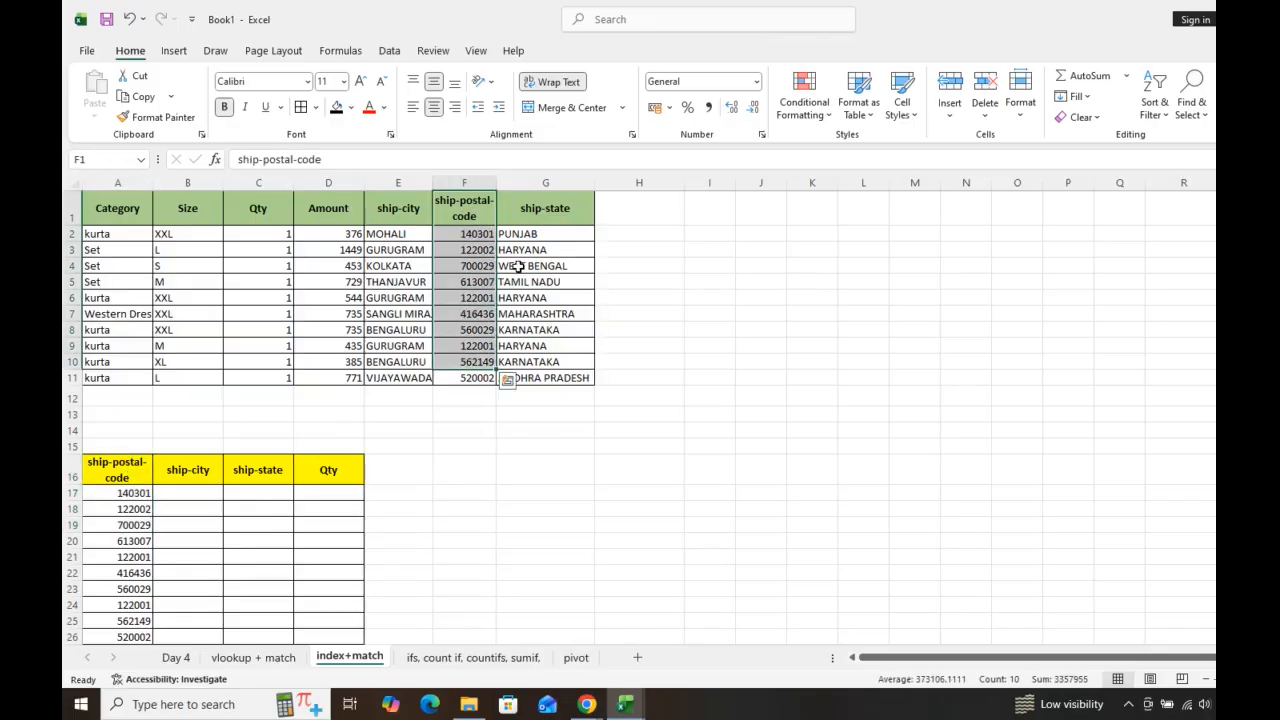
left_click(568, 213)
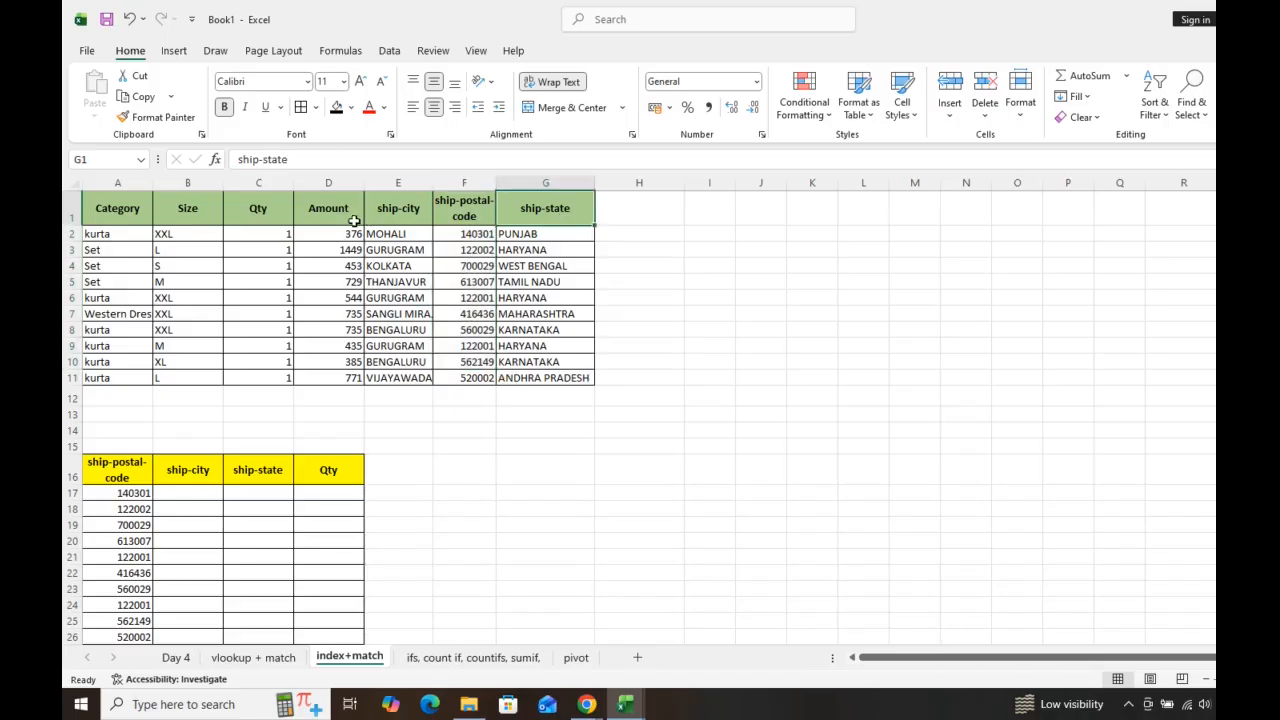
left_click(384, 212)
left_click(259, 210)
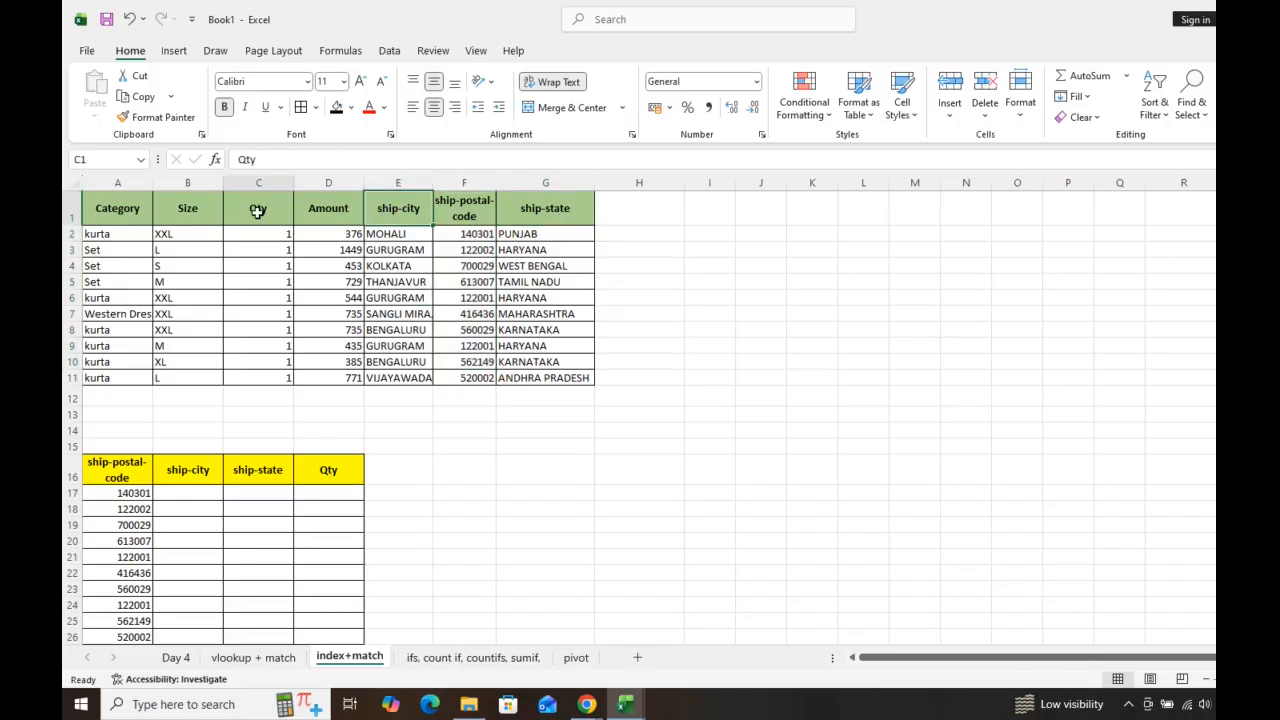
Start an INDEX formula in B17 under ship-city, with the source table locked as $A$1:$G$11 for its array
left_click(187, 497)
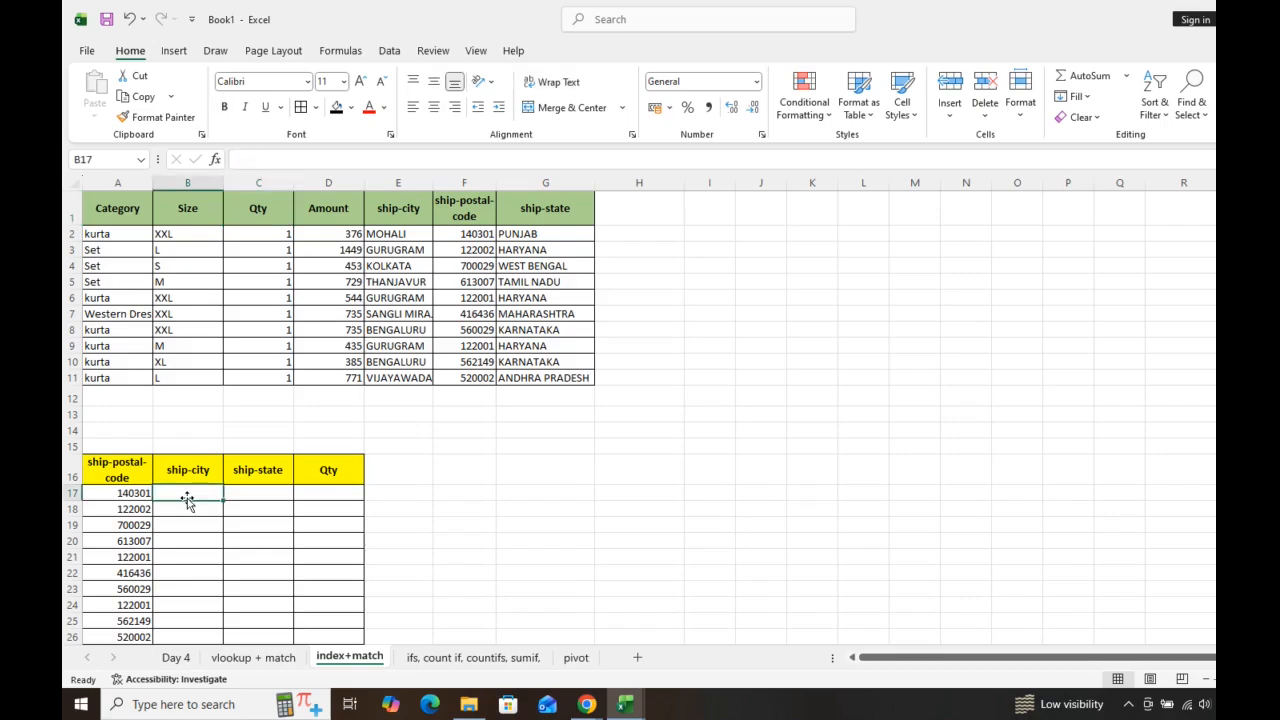
type("=INDEX(")
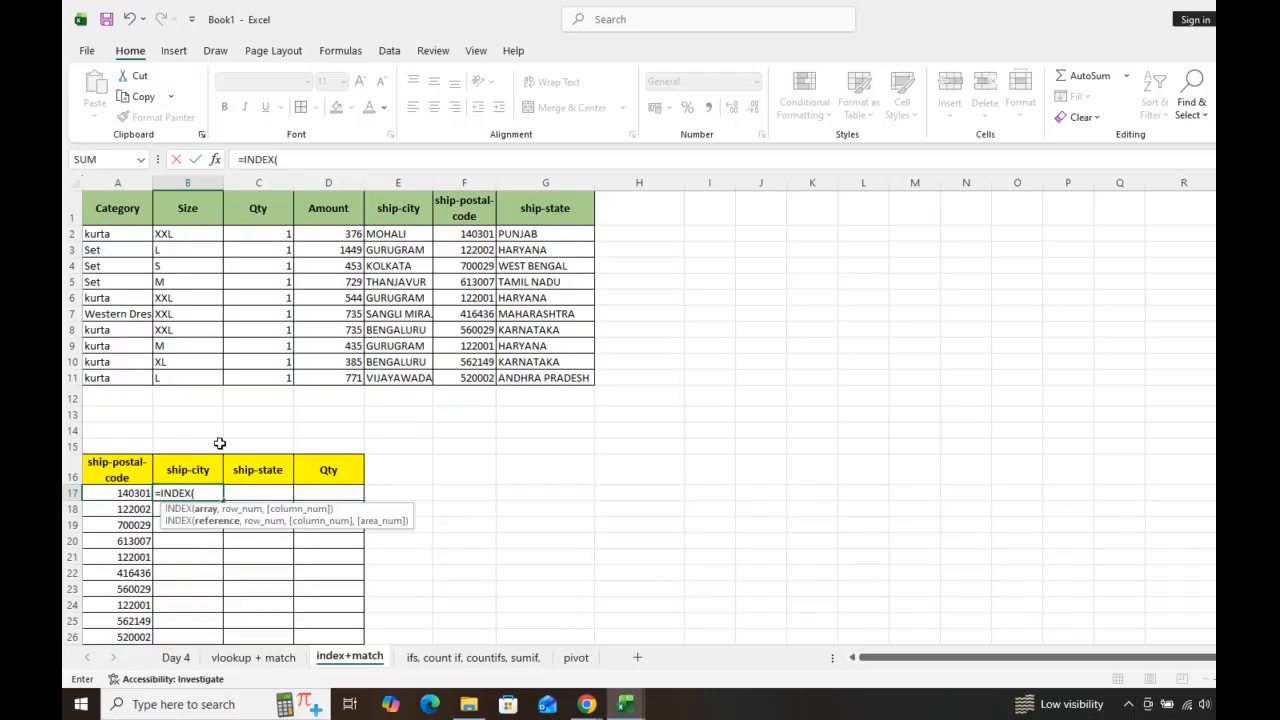
left_click_drag(114, 209, 553, 376)
key("F4")
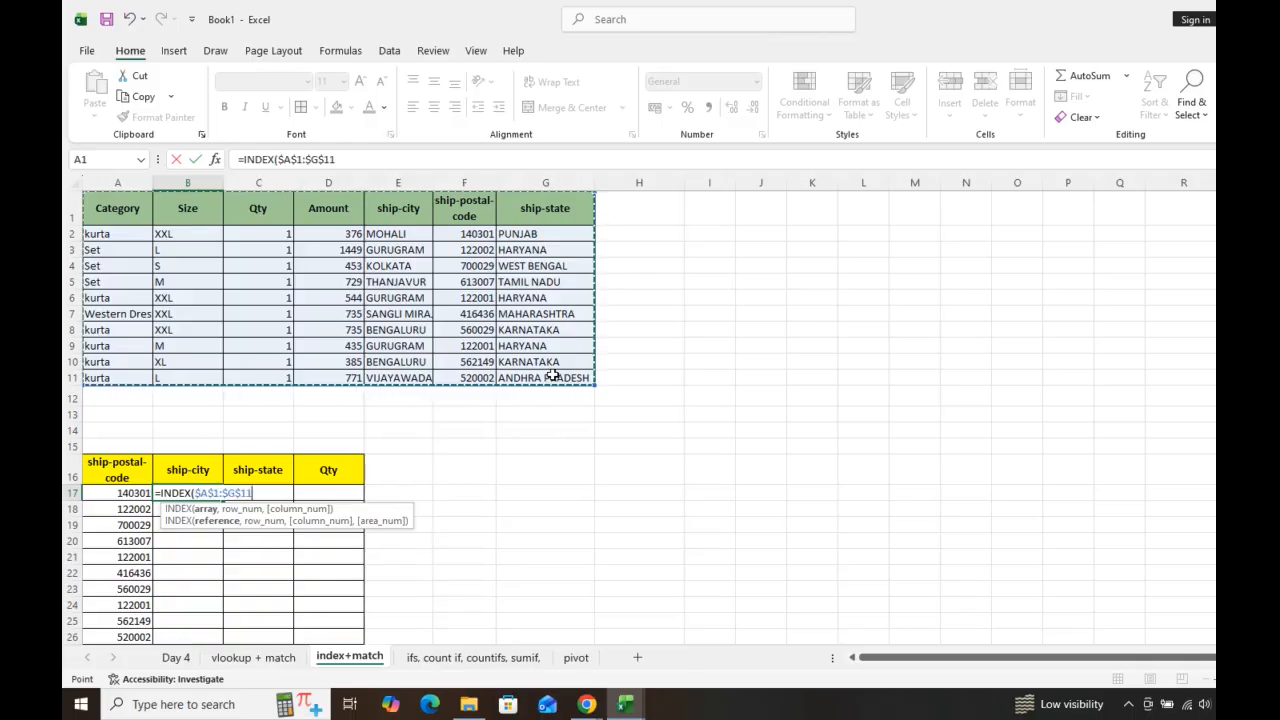
type(",")
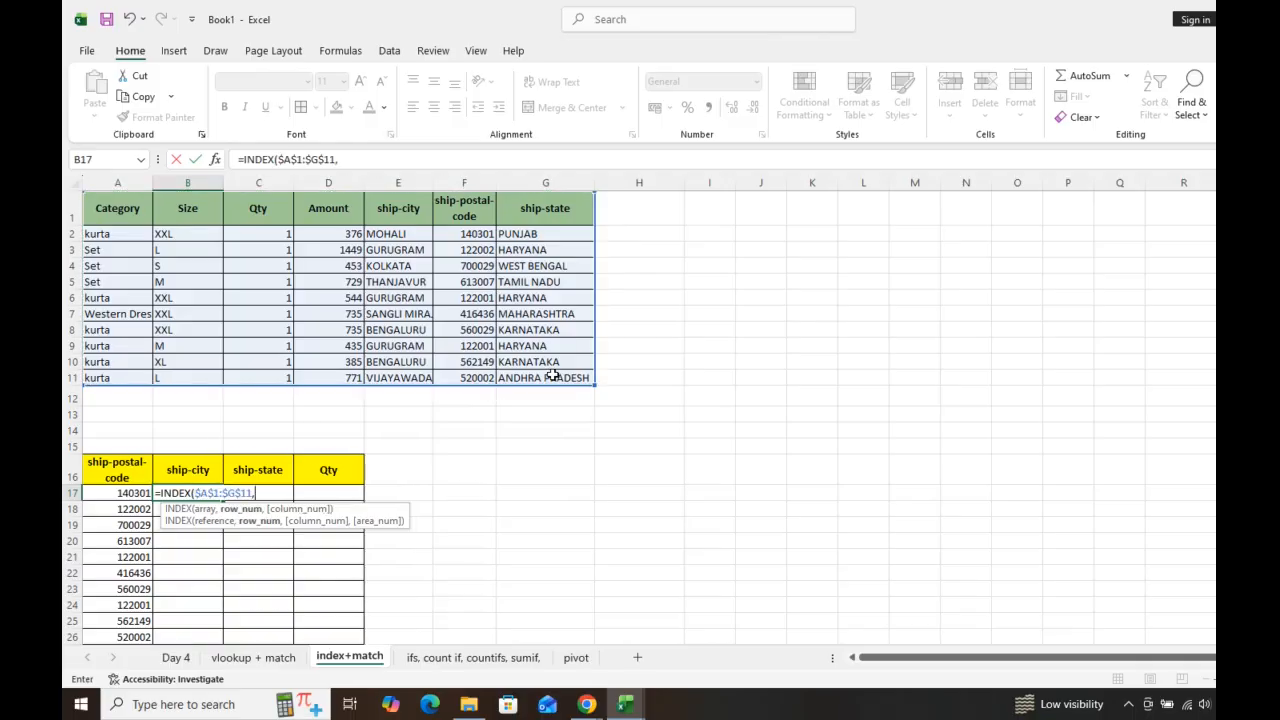
Add a MATCH as the INDEX row number, looking up $A17 in the postal-code column $F$1:$F$11 with 0 for exact match
type("MAT")
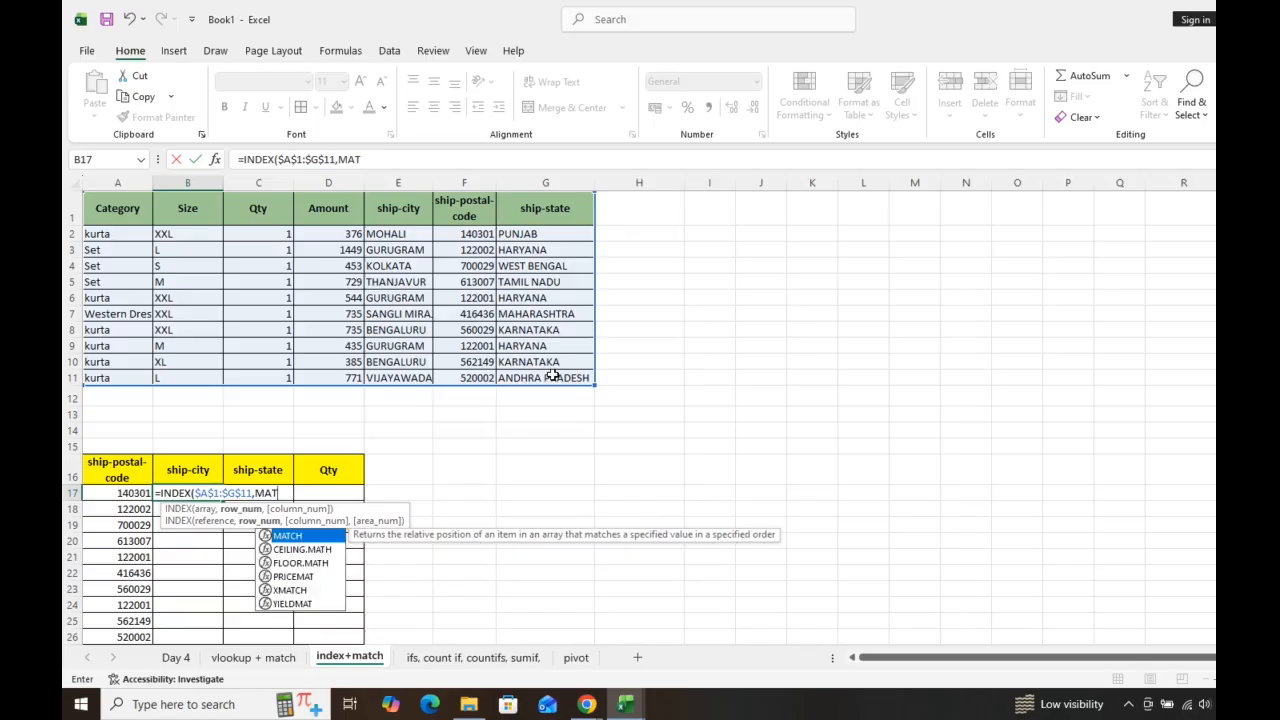
key("Tab")
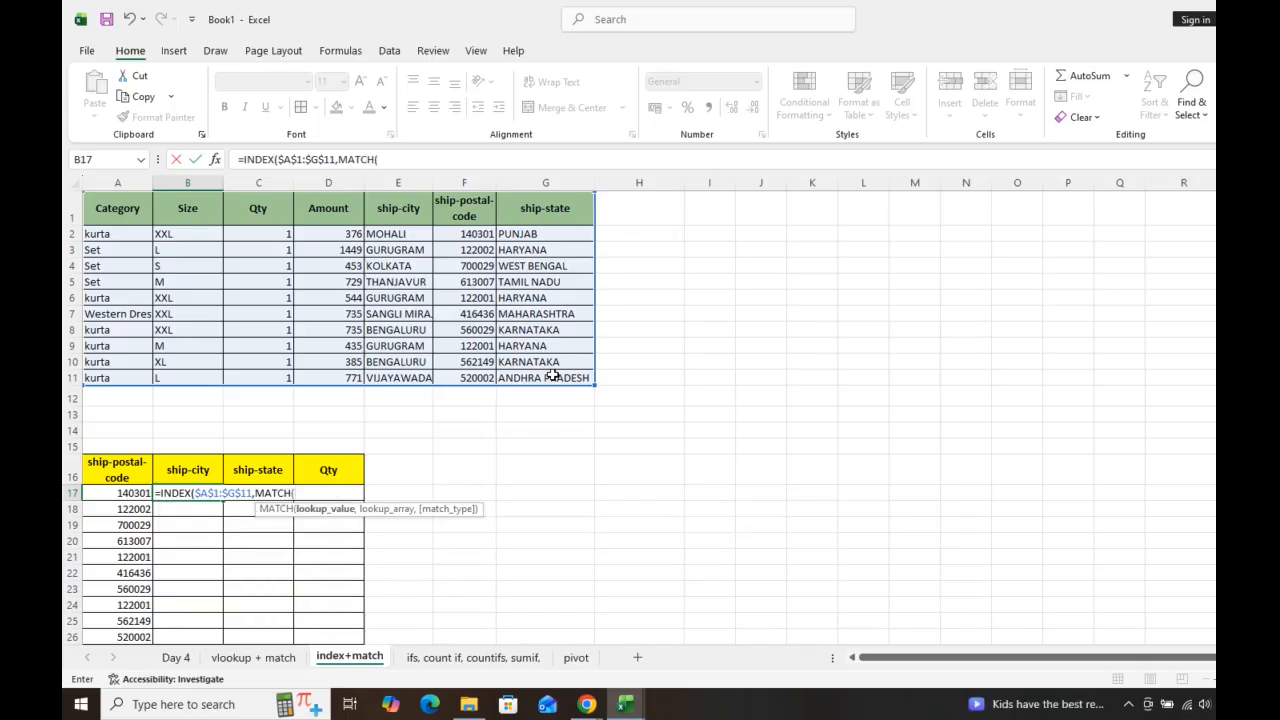
left_click(126, 492)
key("F4")
key("F4")
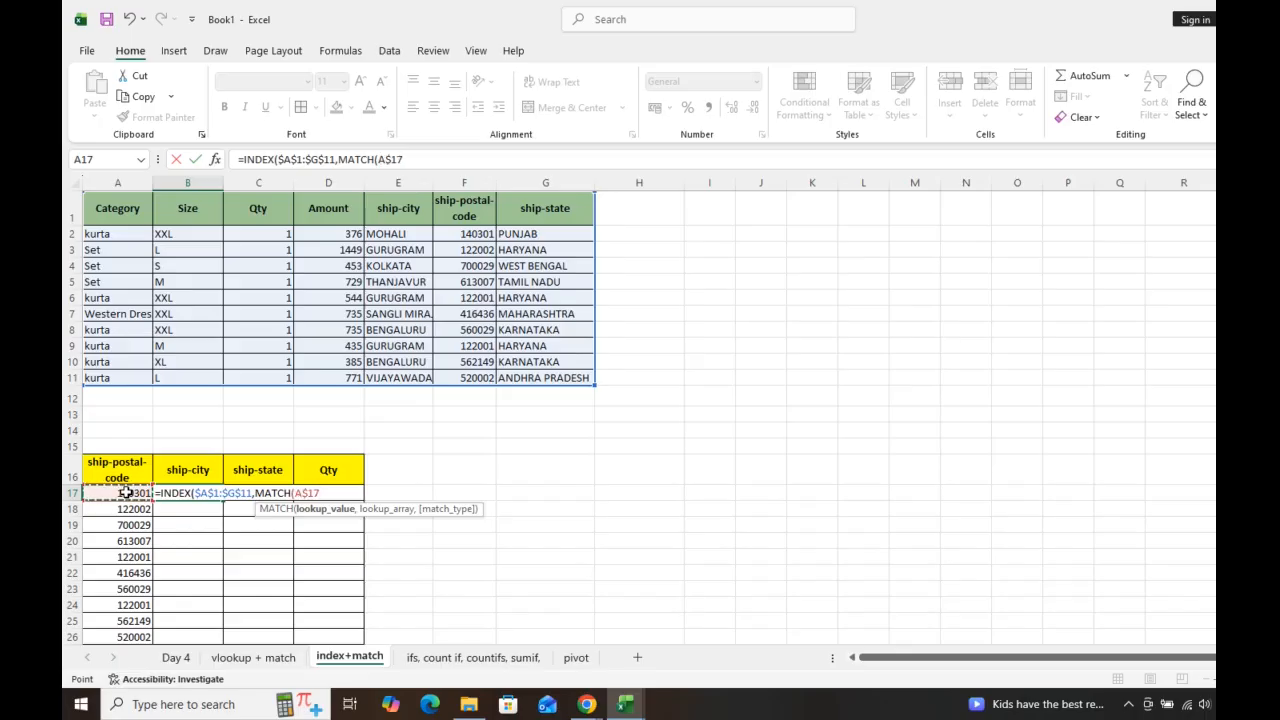
key("F4")
type(",")
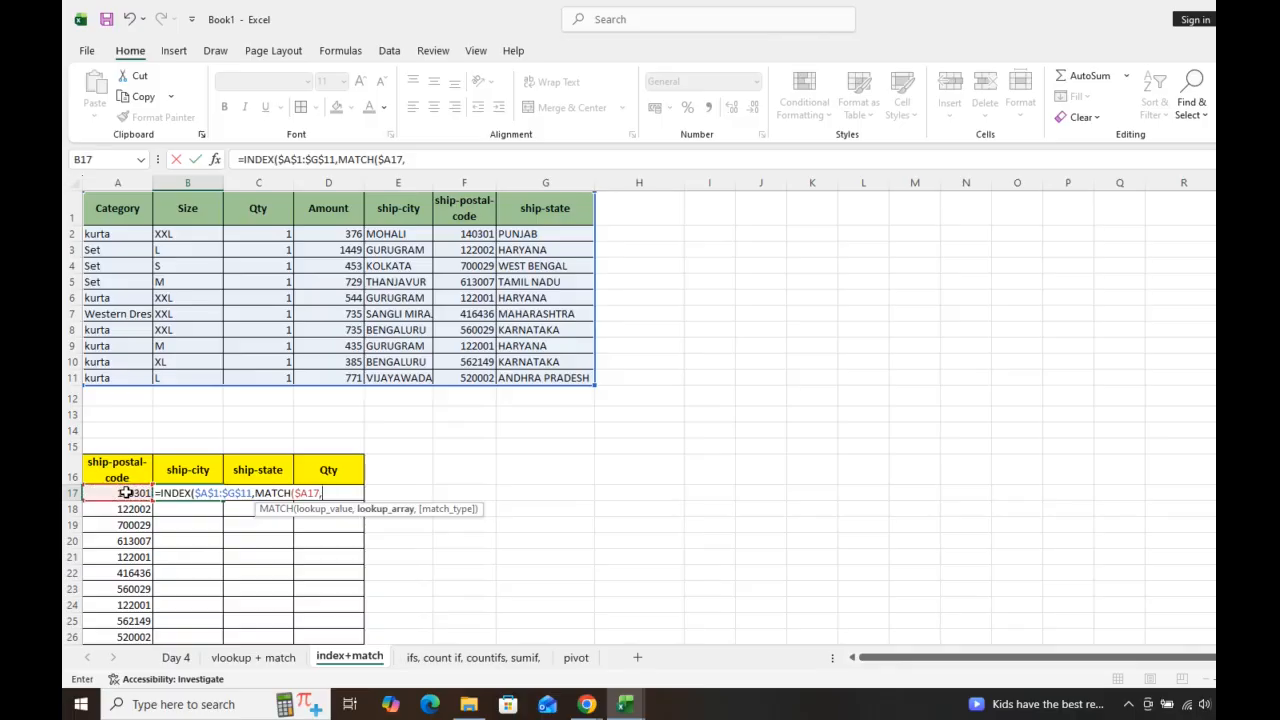
left_click_drag(466, 216, 466, 370)
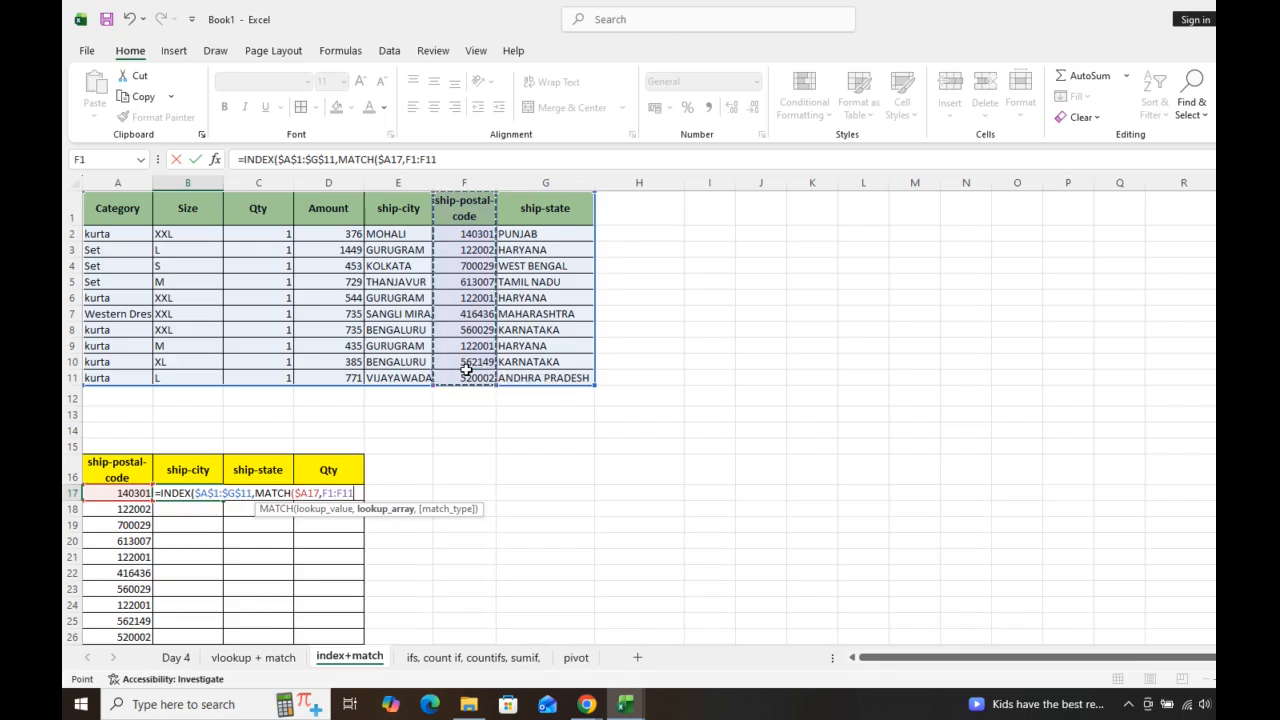
key("F4")
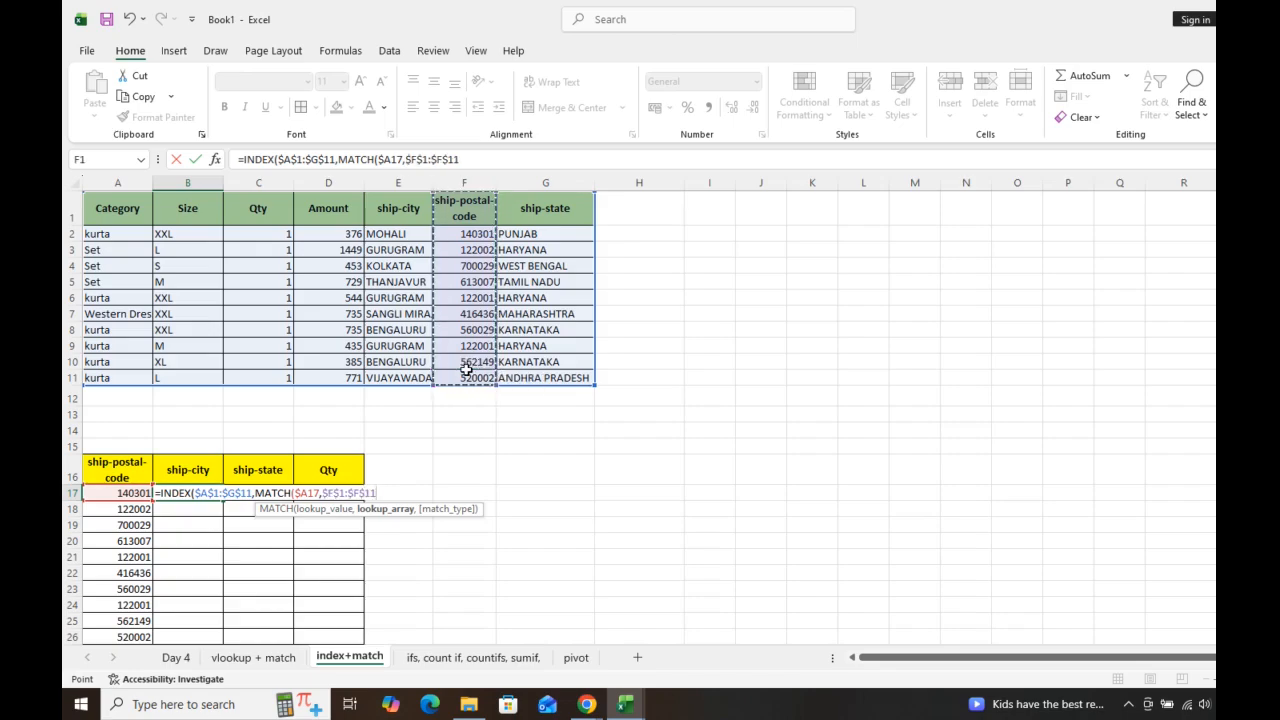
type(",")
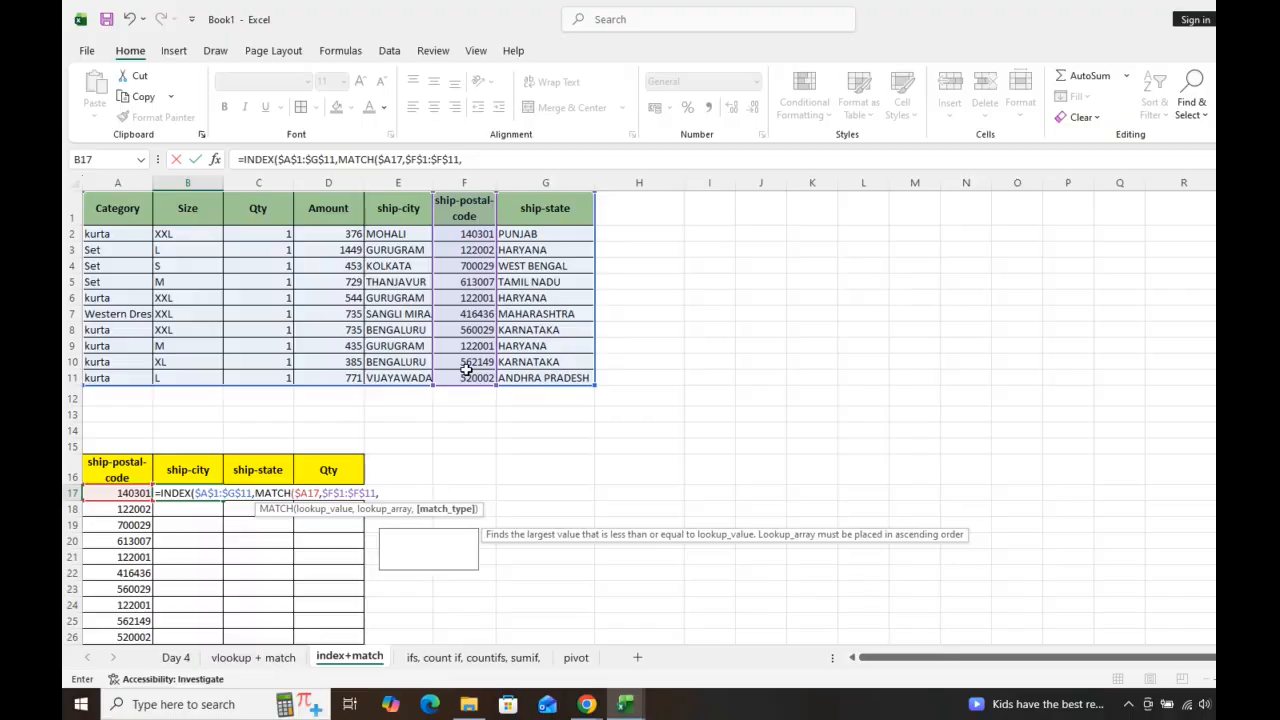
type("0)")
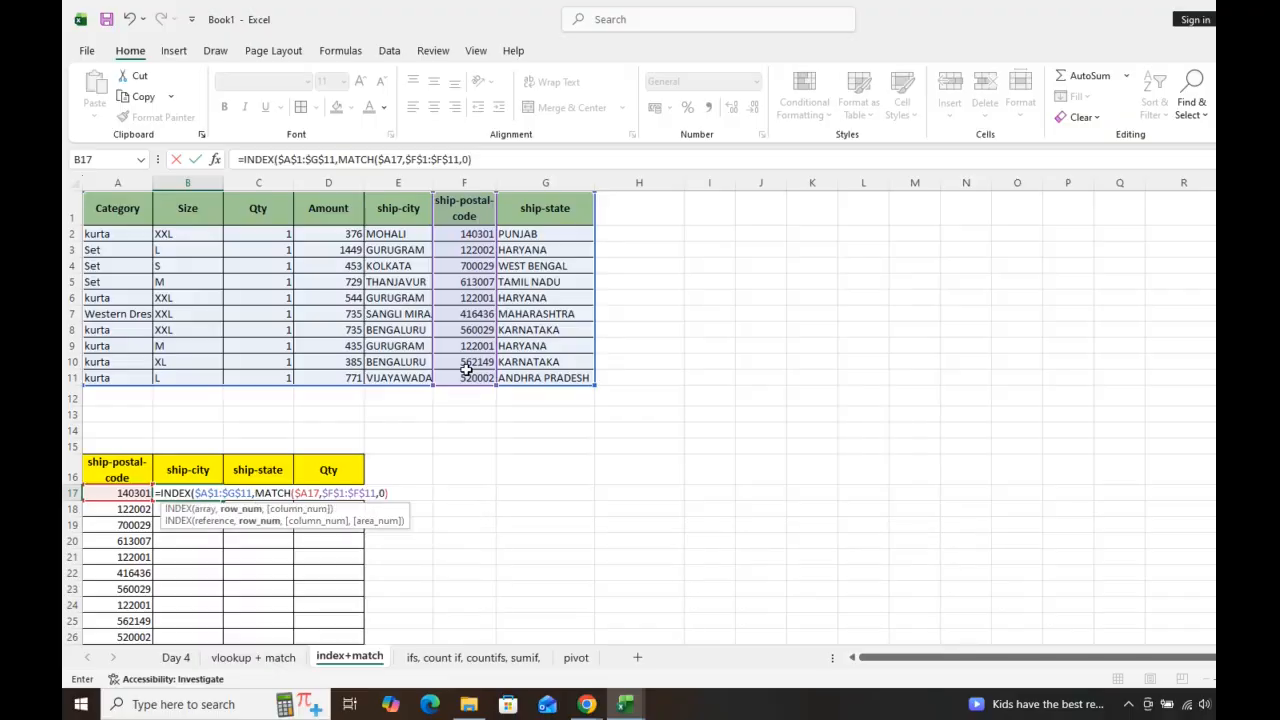
type(",")
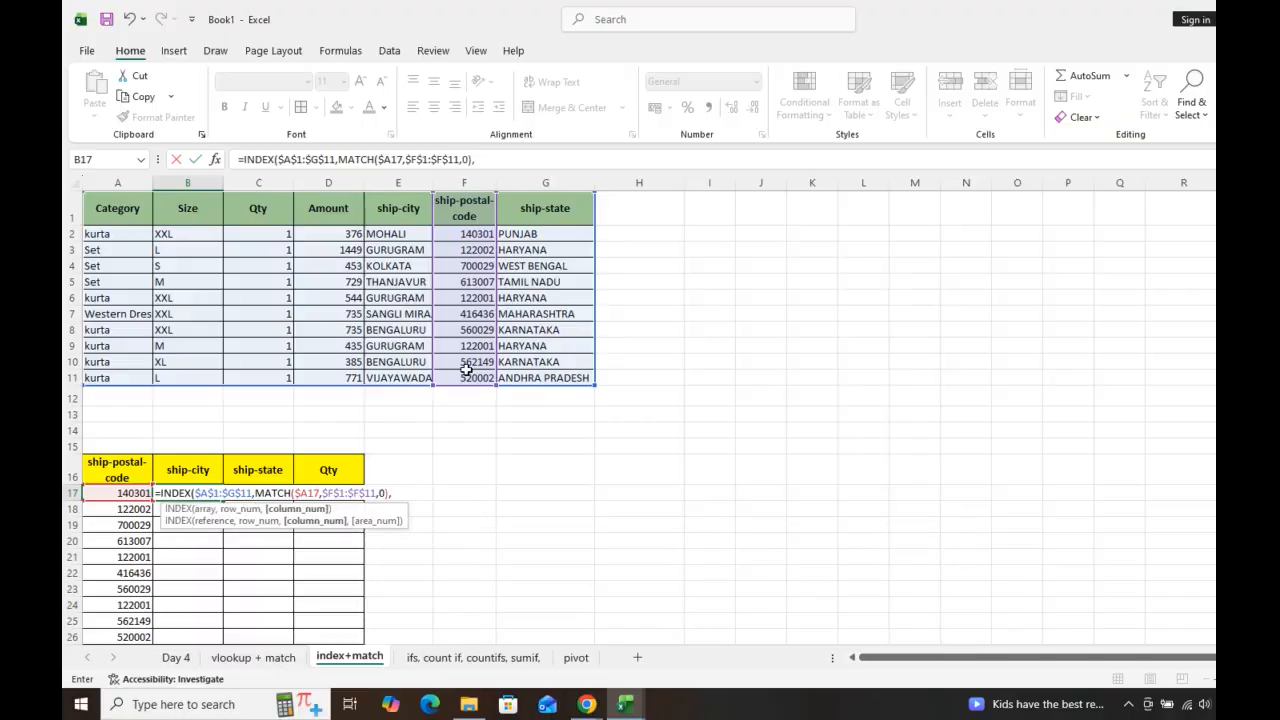
Finish the B17 formula with a second MATCH for the column number, finding B$16 in headers $A$1:$G$1 with exact match 0
type("MATCH(")
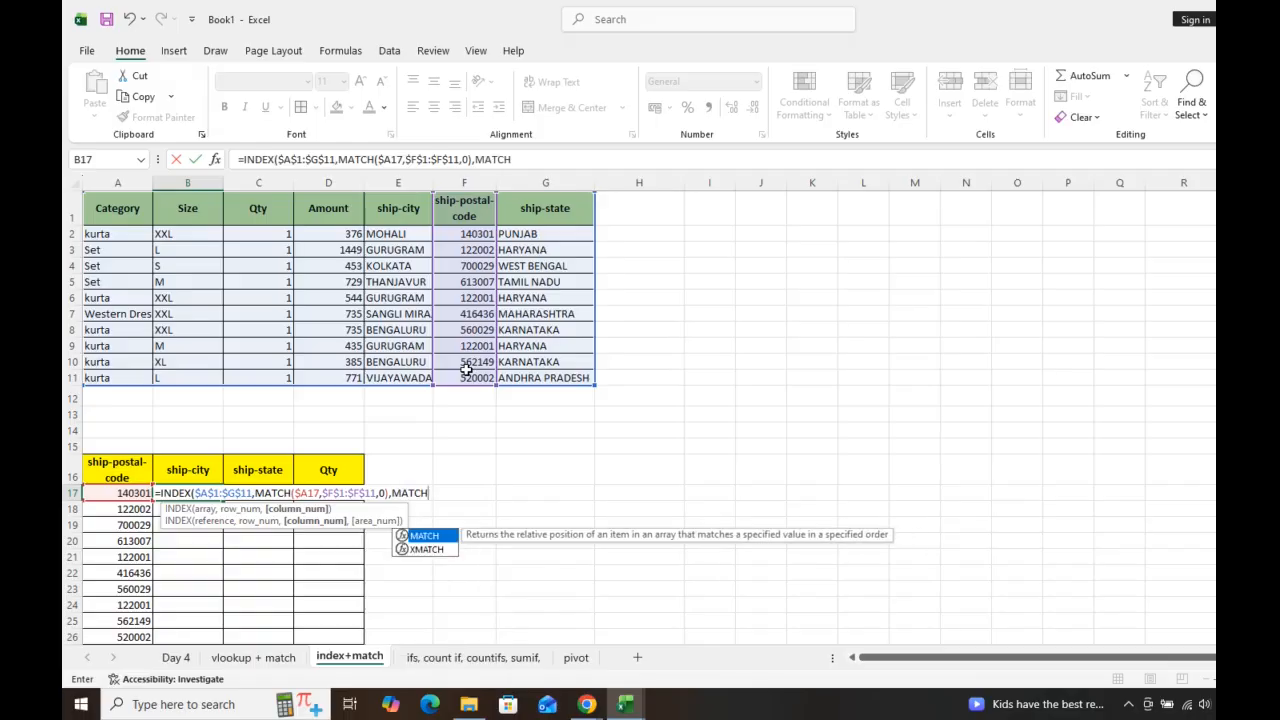
left_click(192, 471)
key("F4")
key("F4")
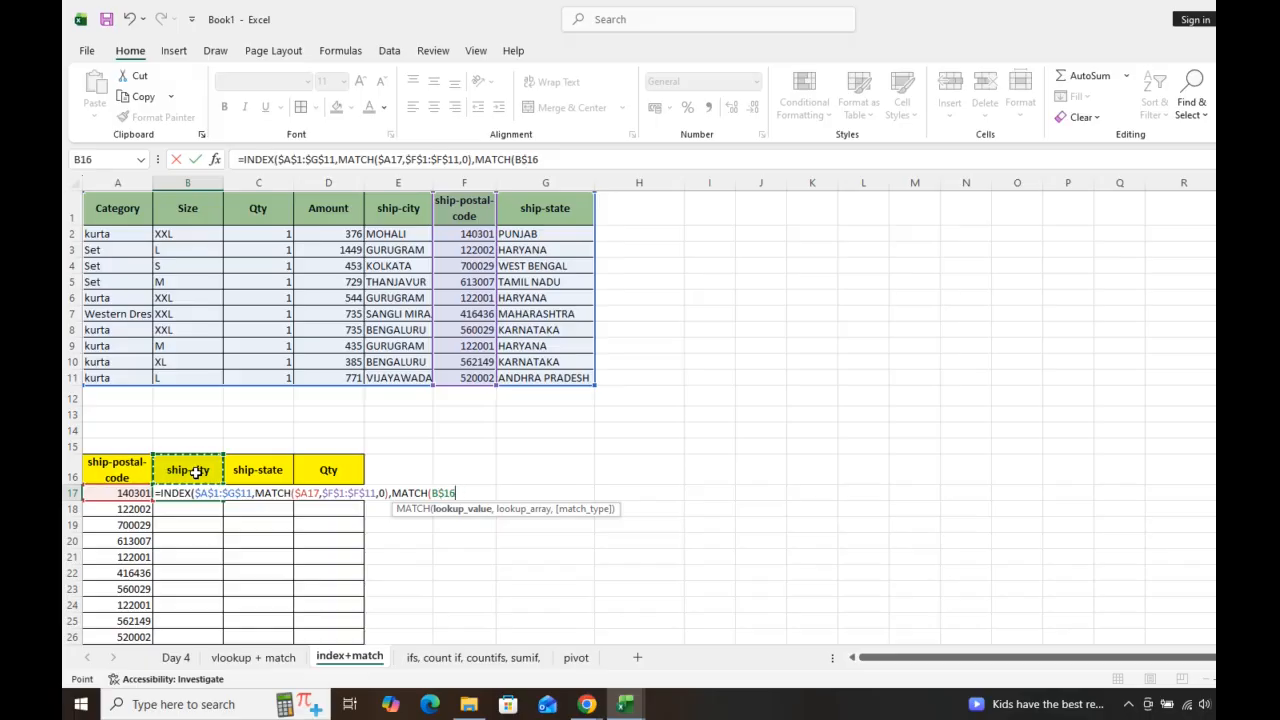
type(",")
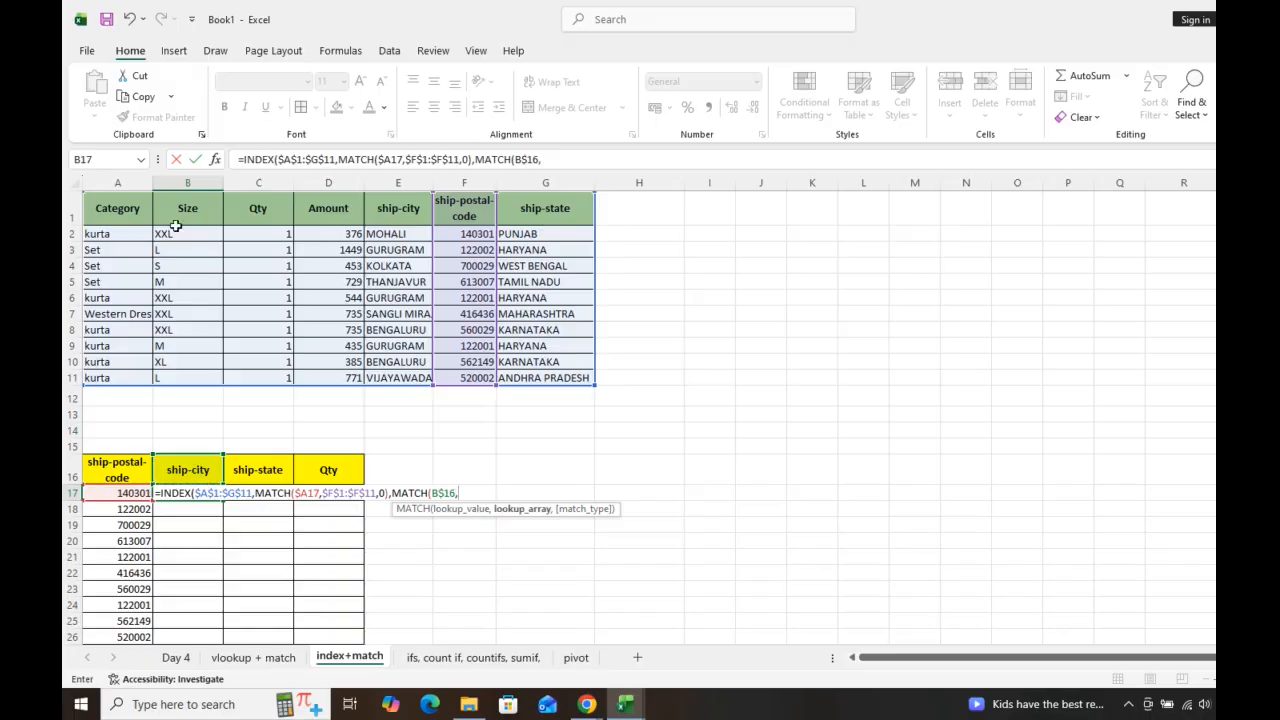
left_click_drag(115, 208, 551, 203)
key("F4")
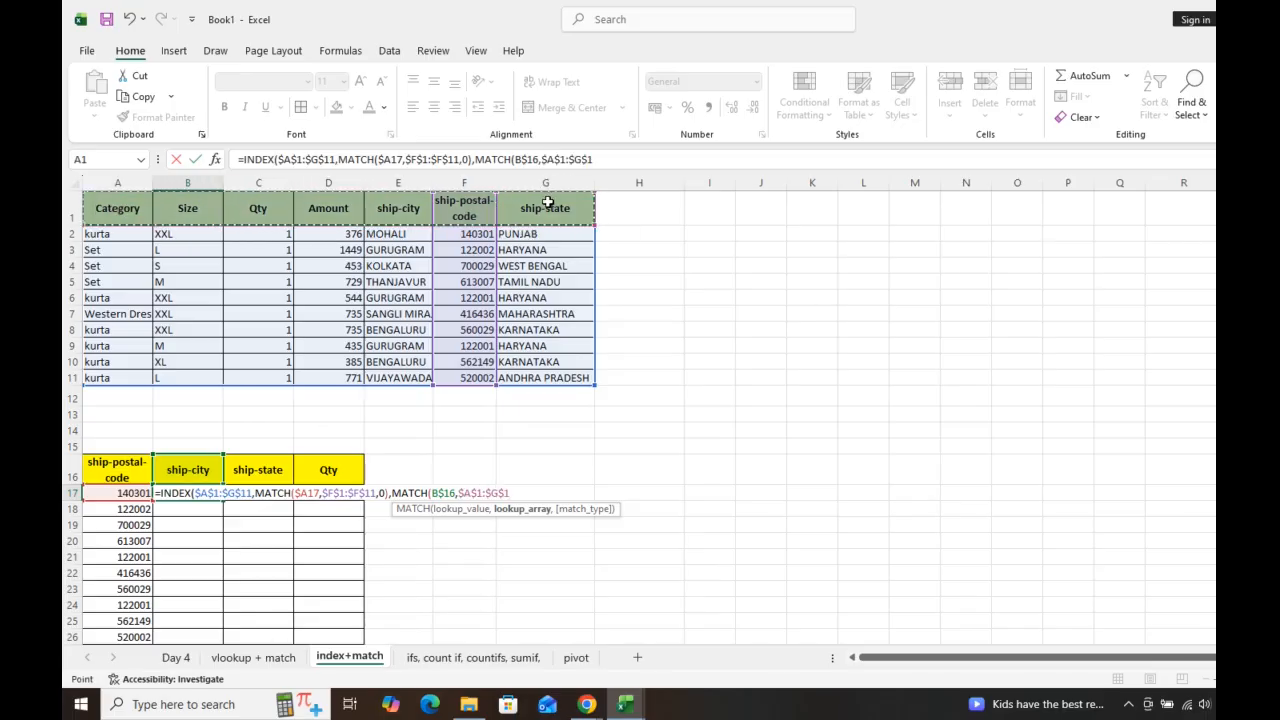
type(",0")
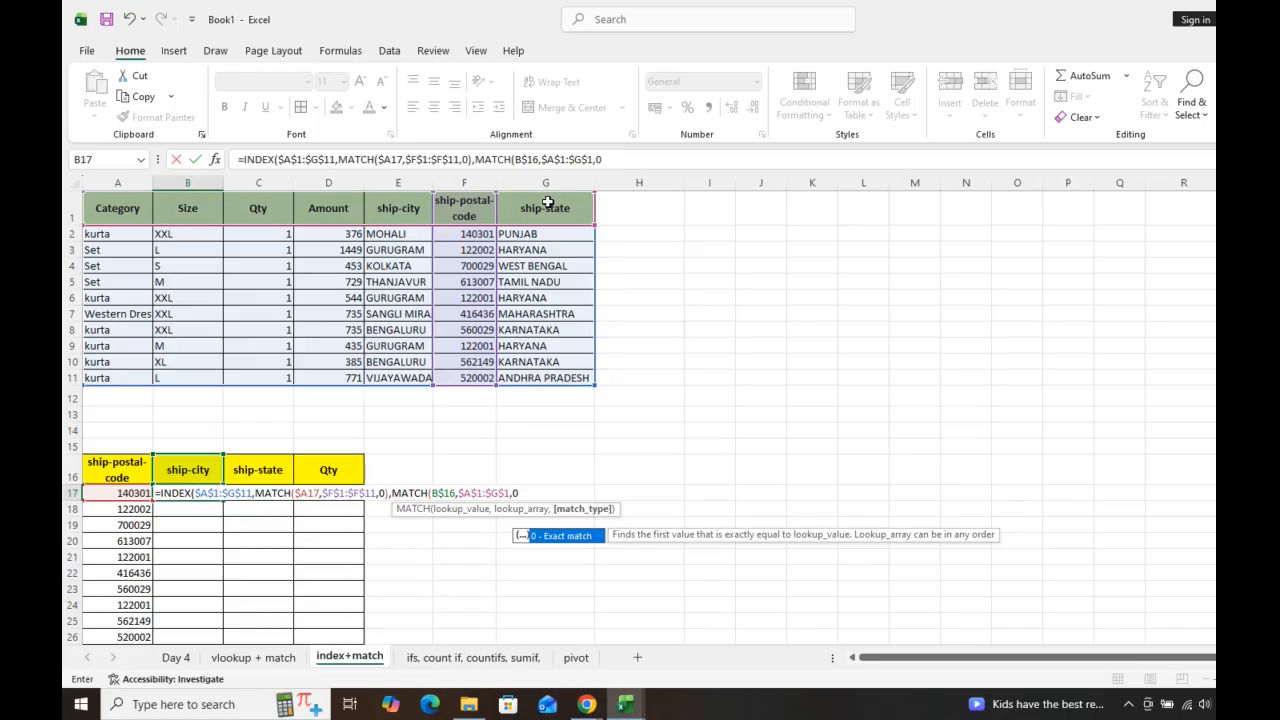
type(")")
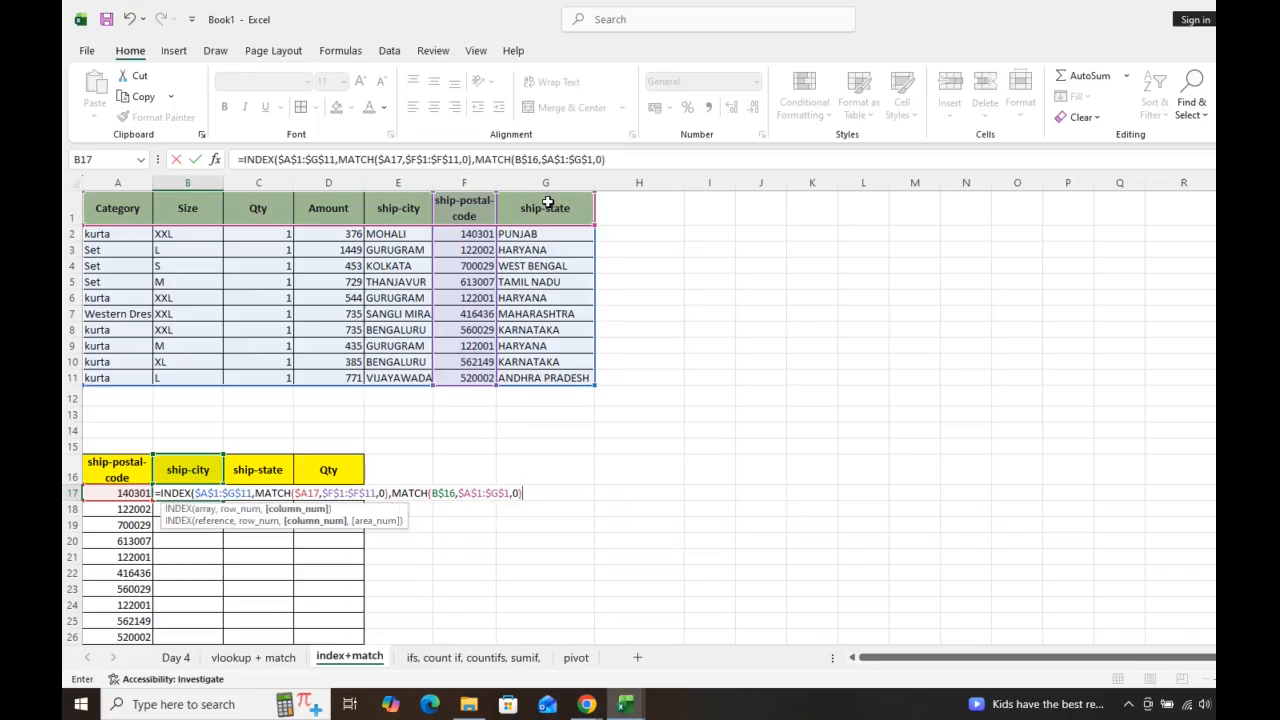
type(")")
key("Return")
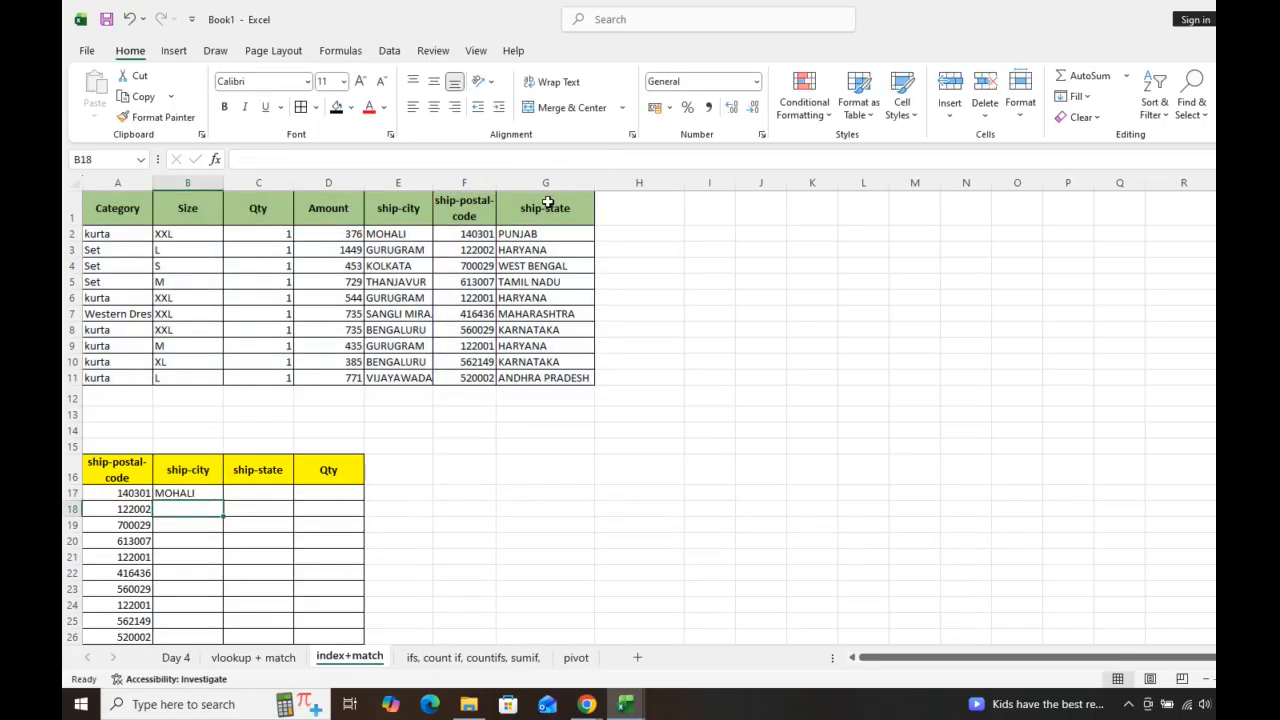
Copy the B17 formula across the ship-city, ship-state and Qty columns, filling B17:D26
key("Up")
key("ctrl+c")
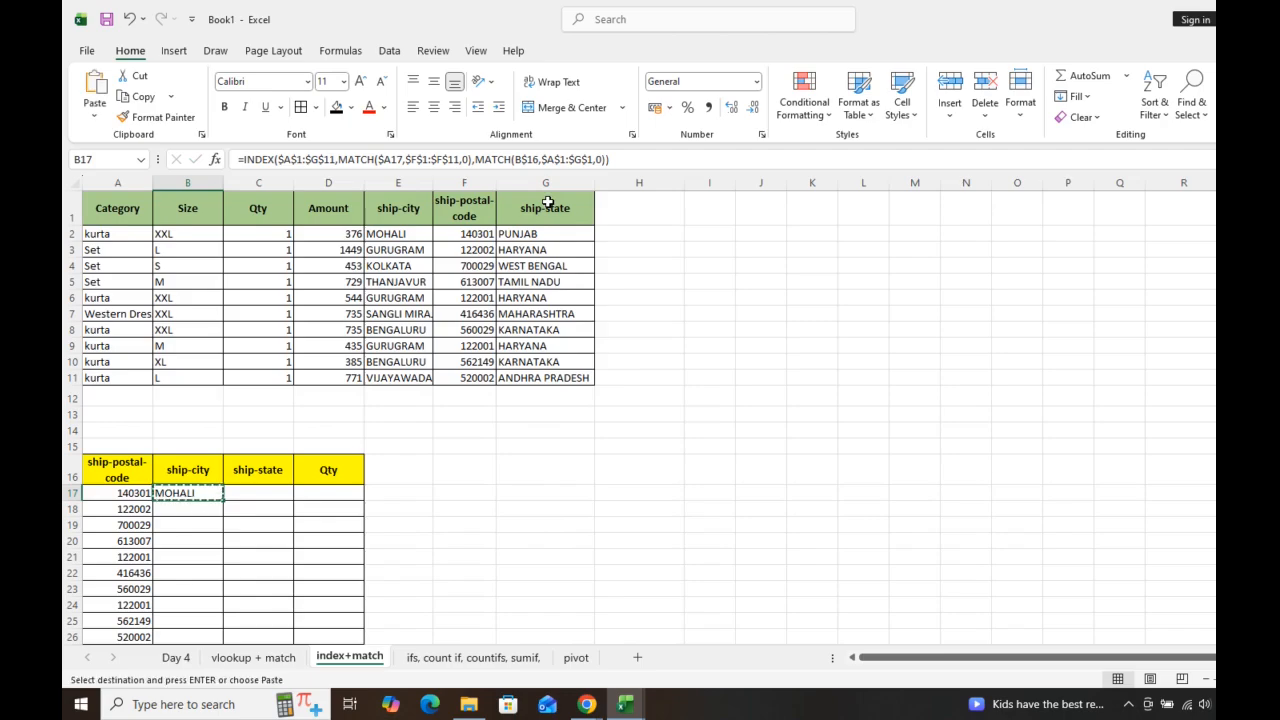
key("shift+Right")
key("shift+Right")
key("shift+Down")
key("shift+Down")
key("shift+Down")
key("shift+Down")
key("shift+Down")
key("shift+Down")
key("shift+Down")
key("shift+Down")
key("shift+Down")
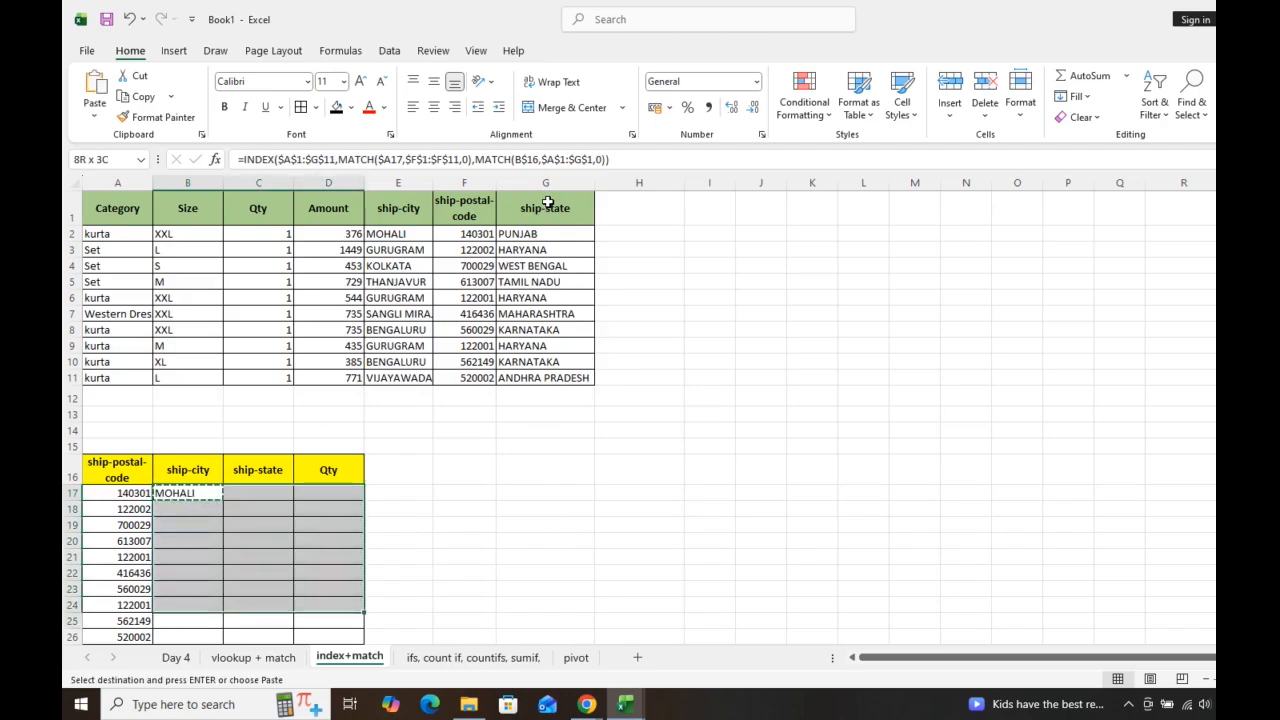
key("Return")
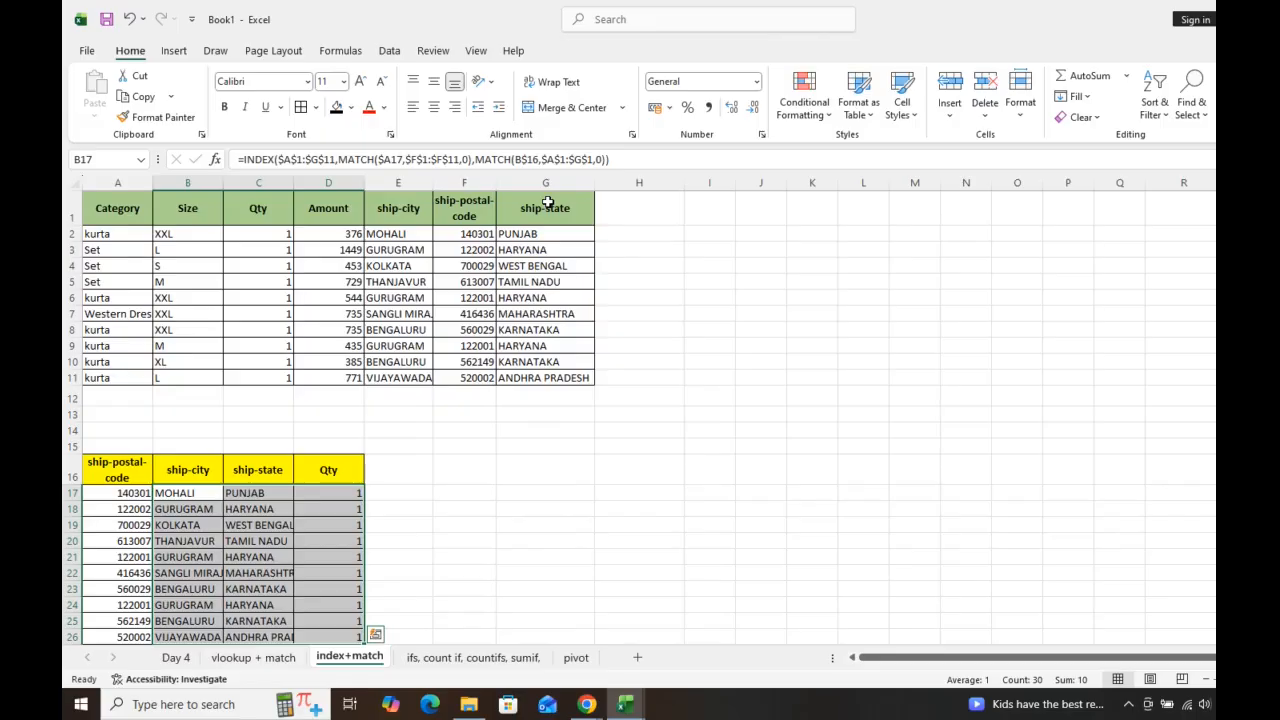
On the ifs, count if, countifs, sumif sheet, start an IFS formula in H2 that returns "A" when D2>1000
left_click(440, 658)
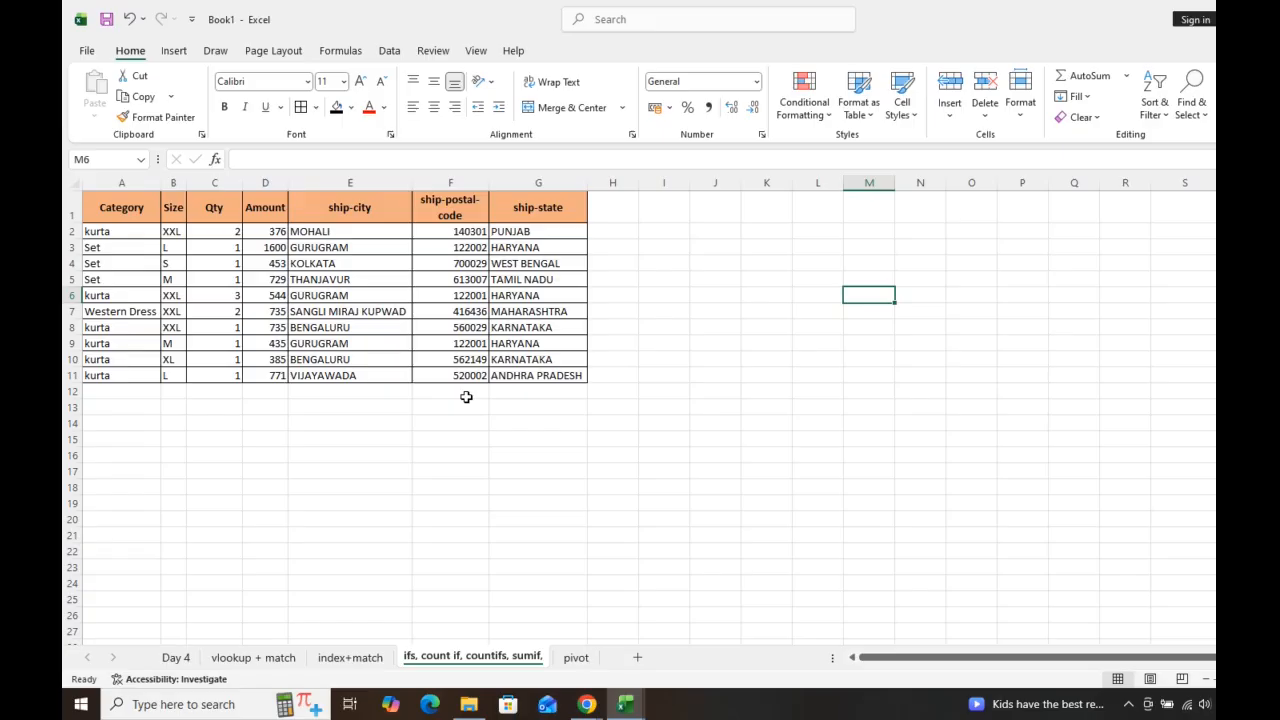
left_click(615, 210)
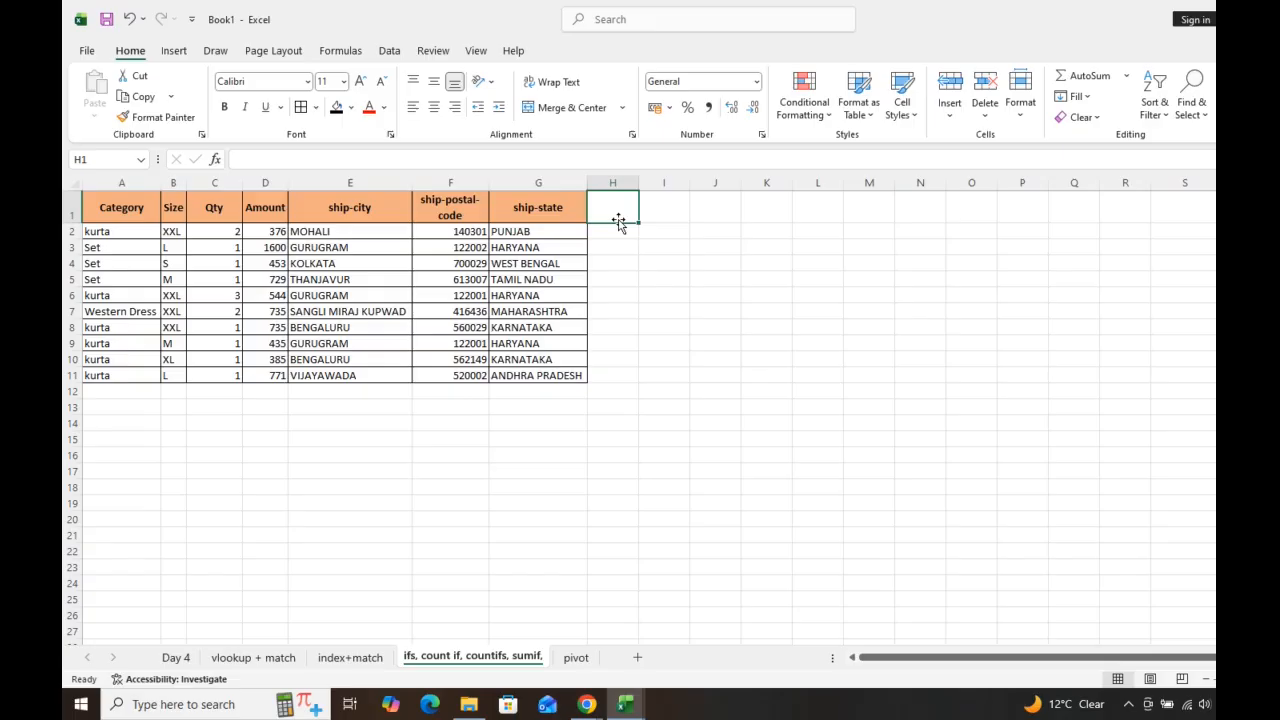
left_click(620, 226)
type("=IFS")
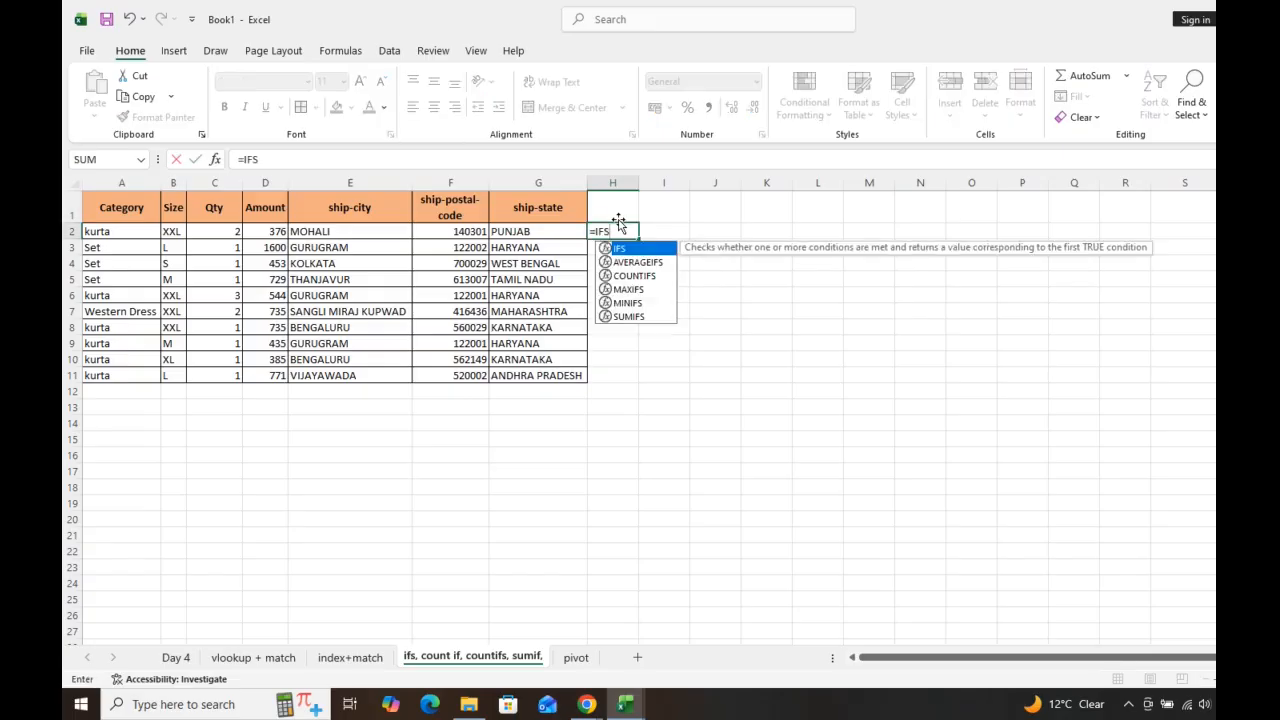
type("(")
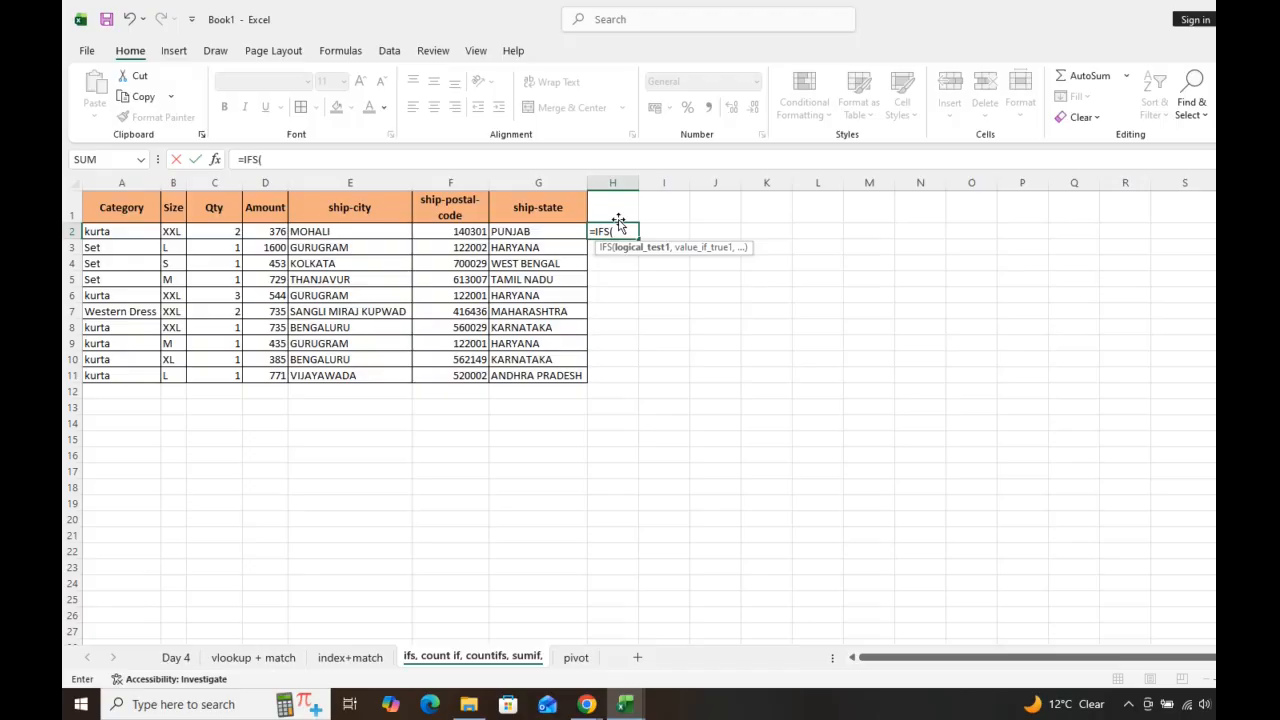
left_click(260, 230)
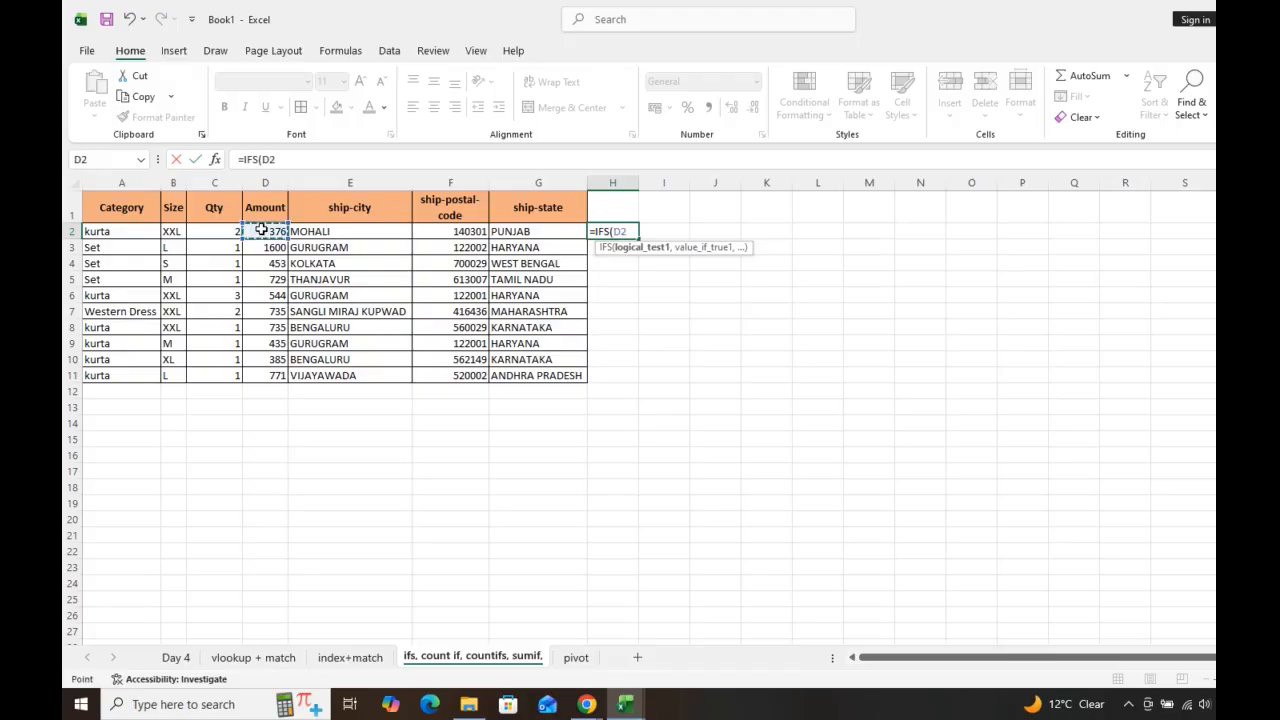
type(">1000,\"A")
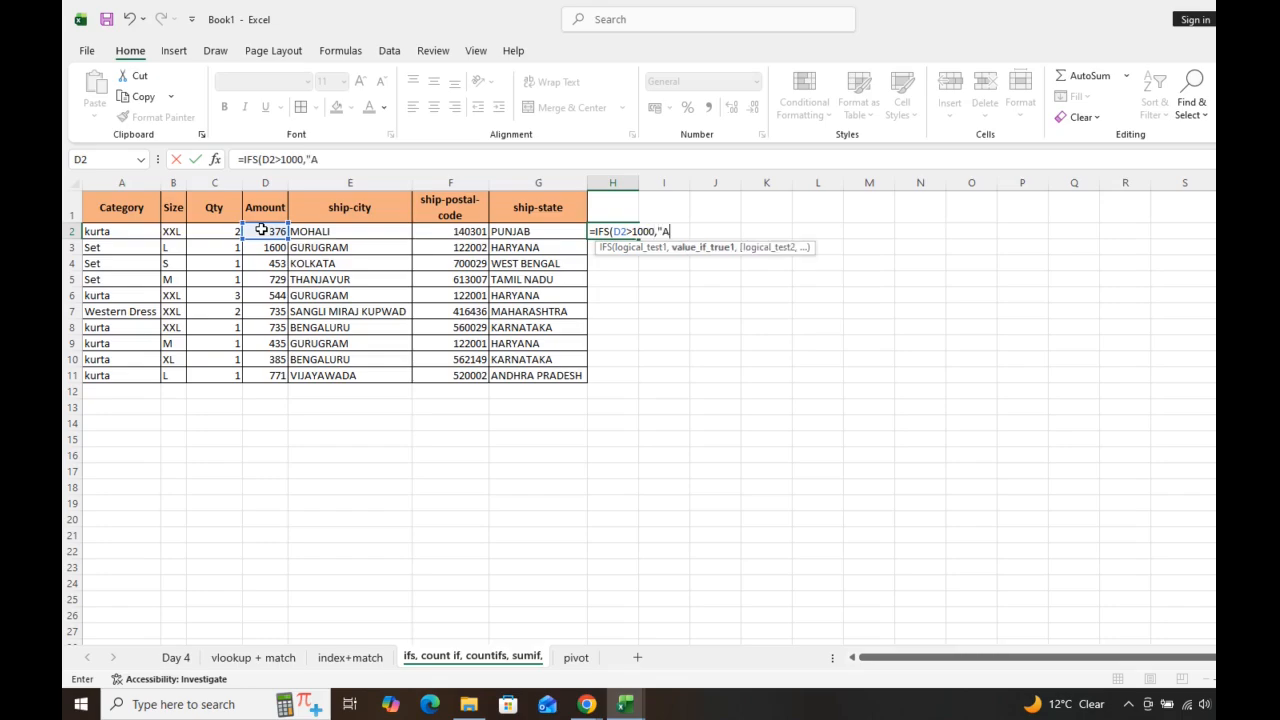
type("\",")
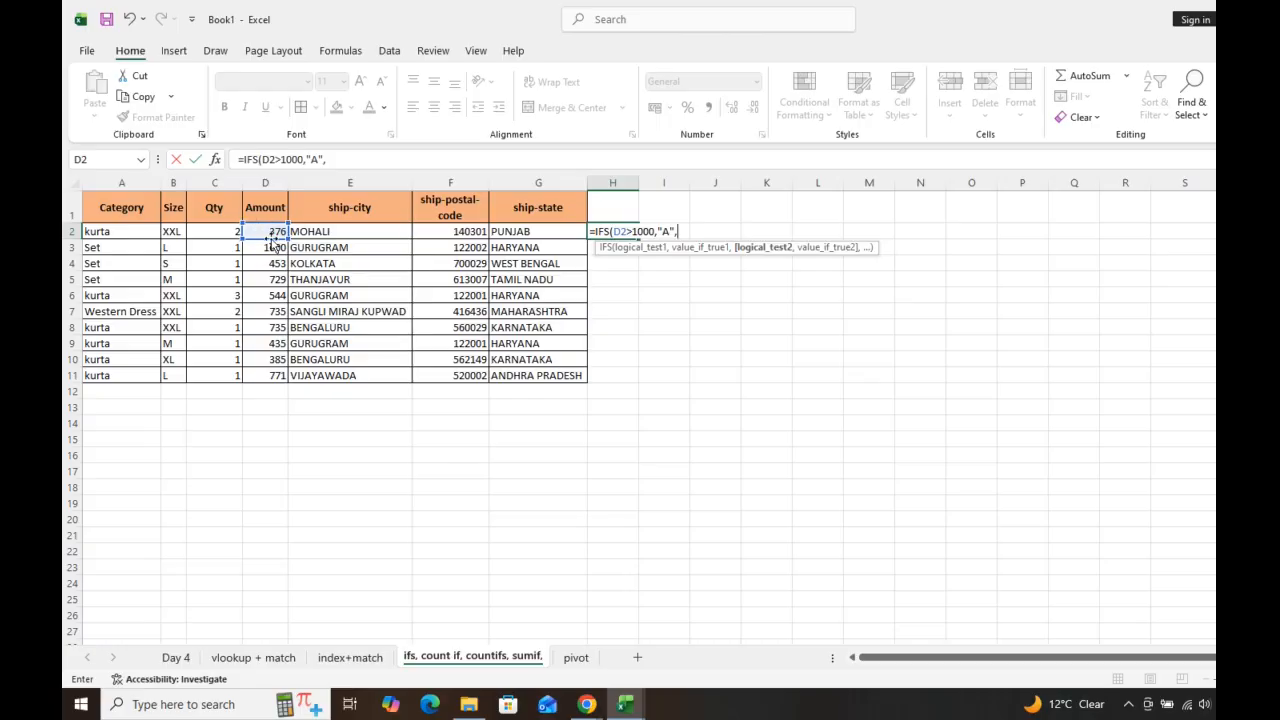
Complete the H2 IFS formula with "B" for D2>500 and "C" for D2<500
left_click(270, 232)
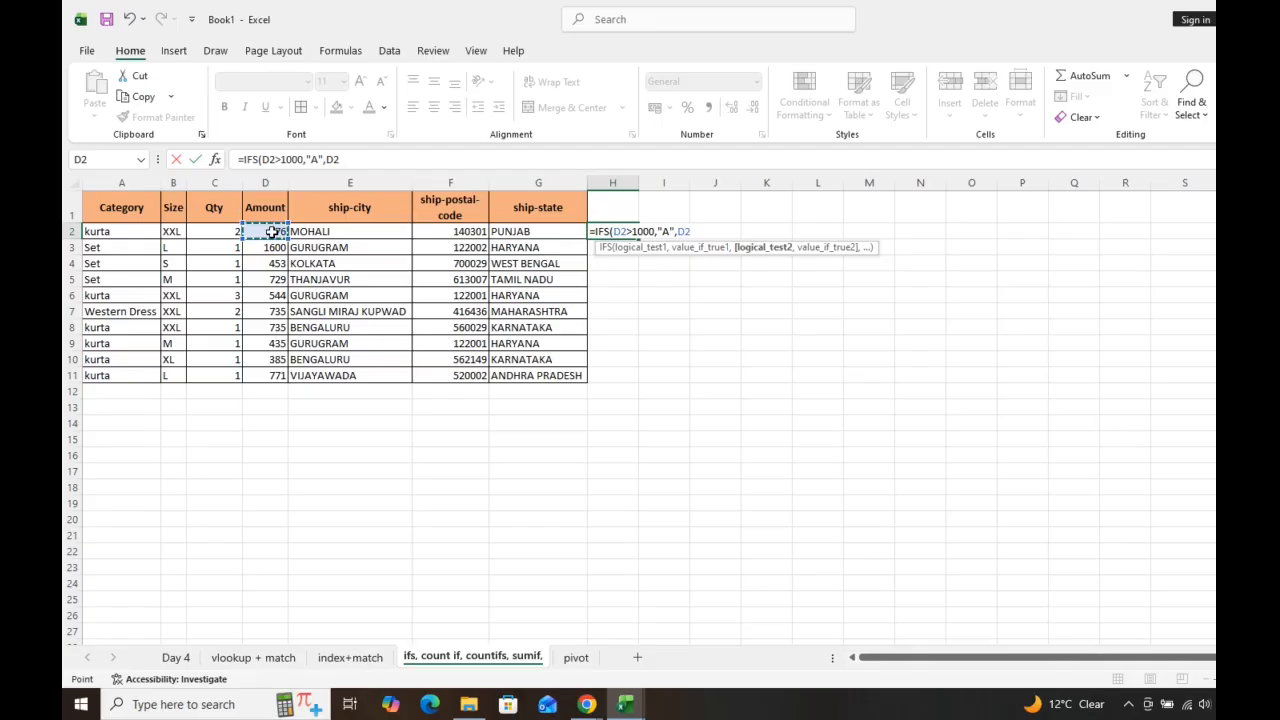
type(">500,\"B")
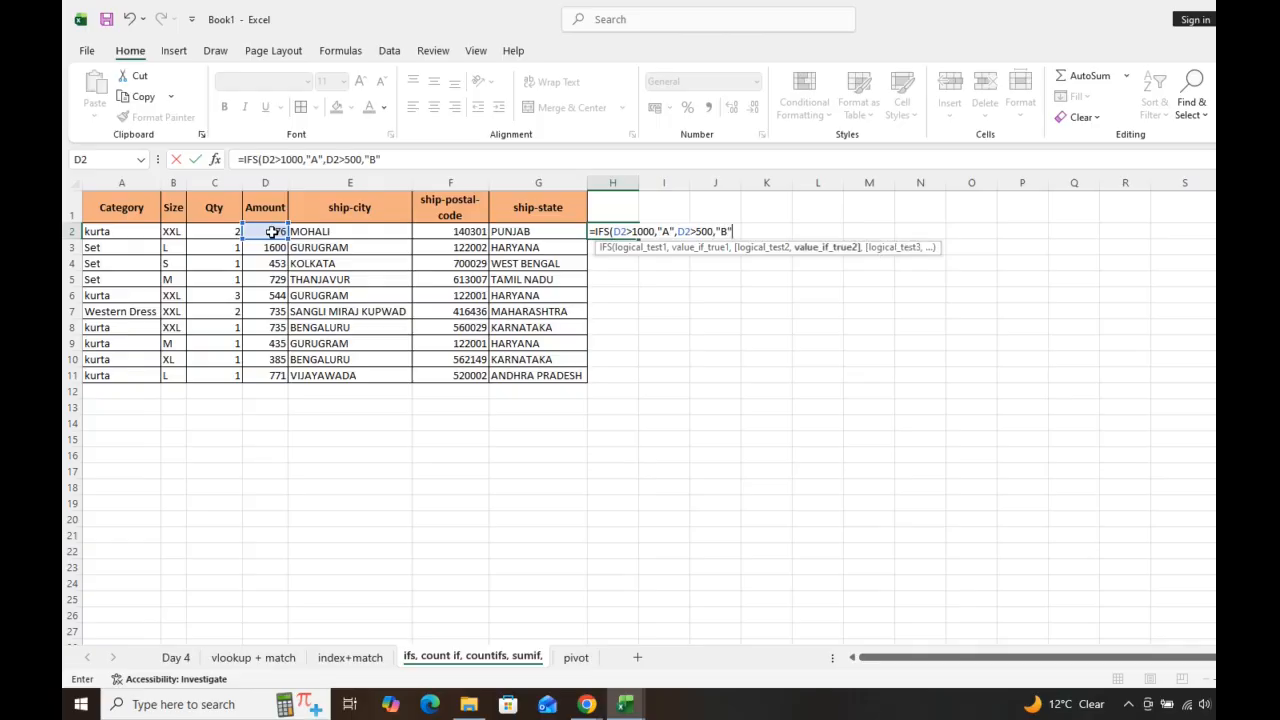
type("\",")
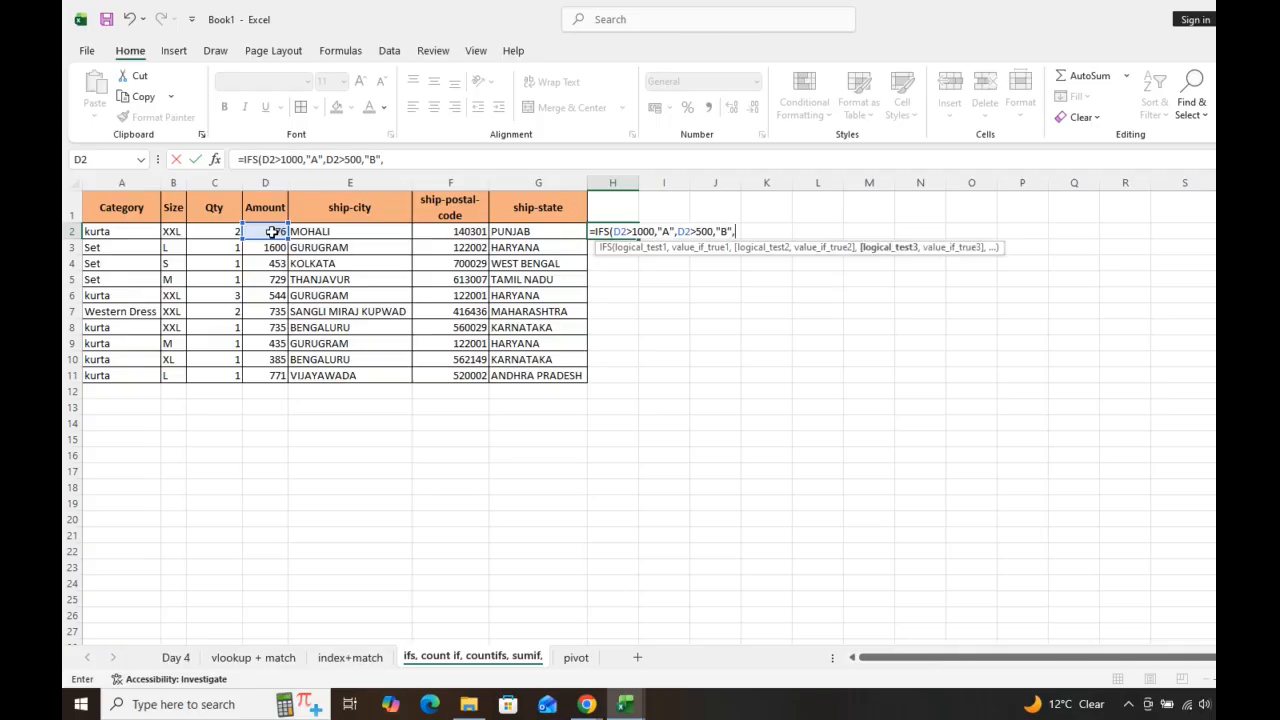
left_click(272, 231)
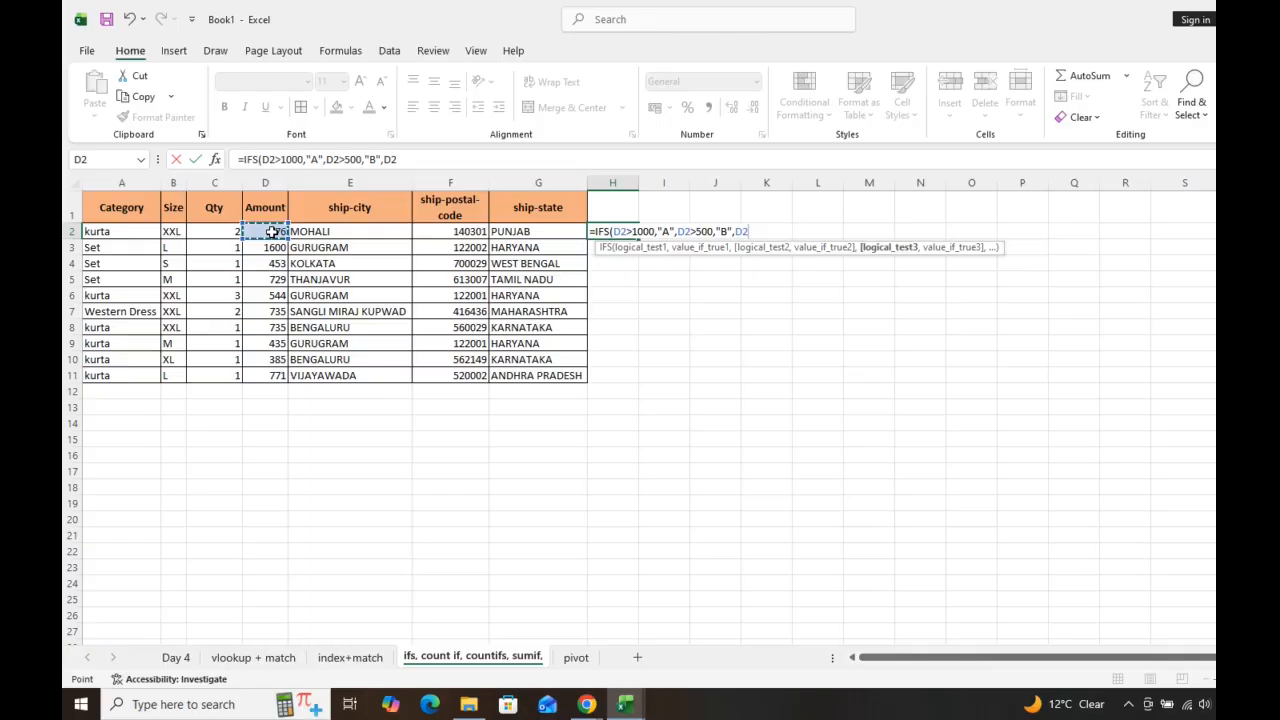
type("<500,")
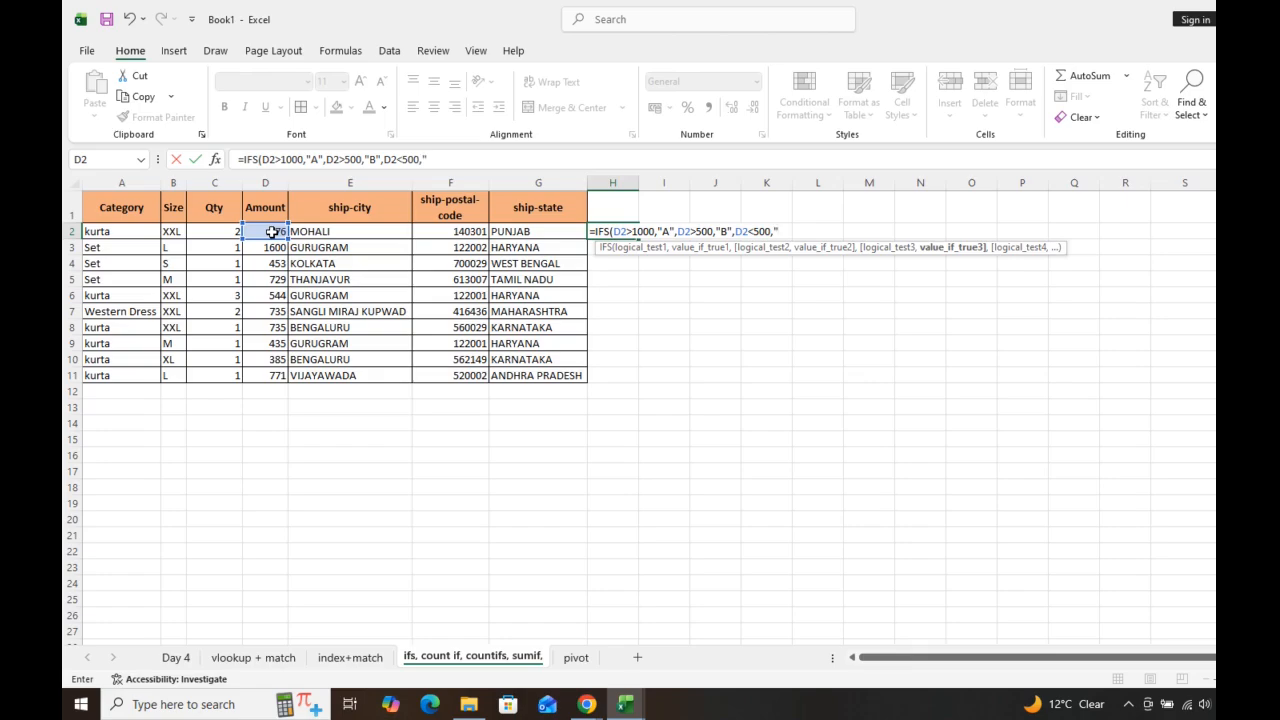
type("\"C\")")
key("Return")
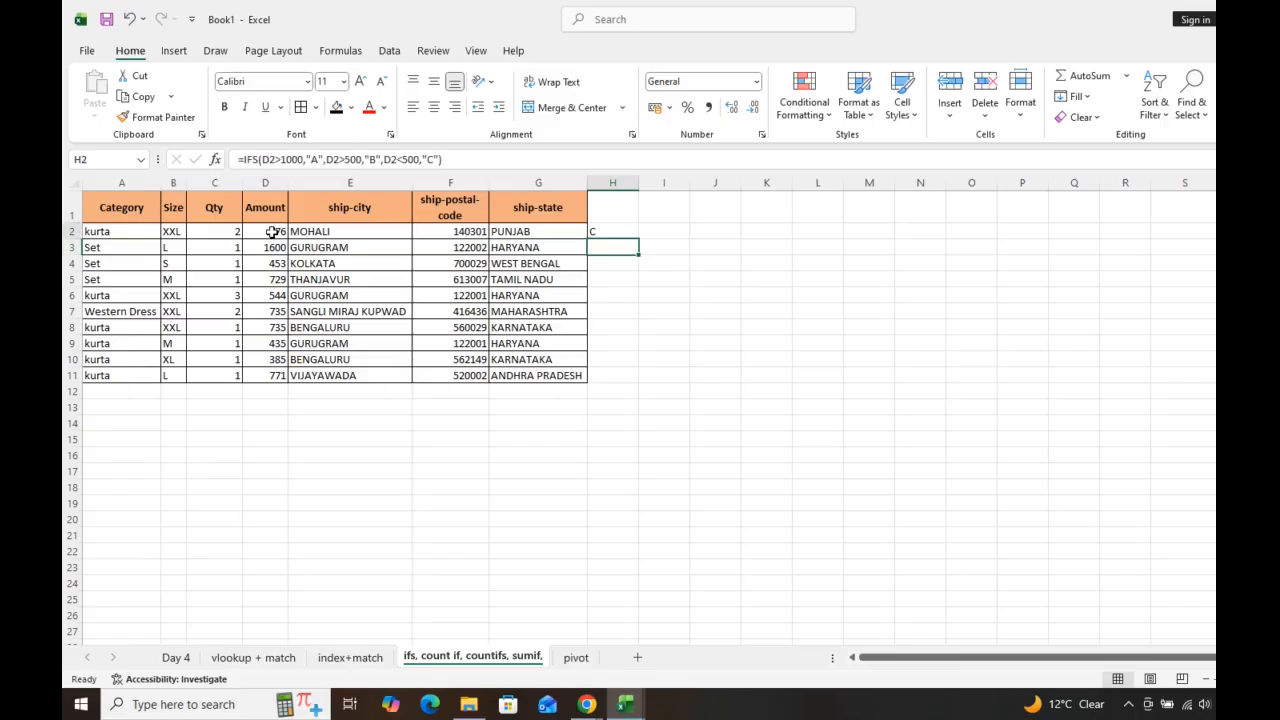
Copy the H2 IFS formula down beside the order table through H11
key("Up")
key("ctrl+c")
key("shift+Down")
key("shift+Down")
key("shift+Down")
key("shift+Down")
key("shift+Down")
key("shift+Down")
key("shift+Down")
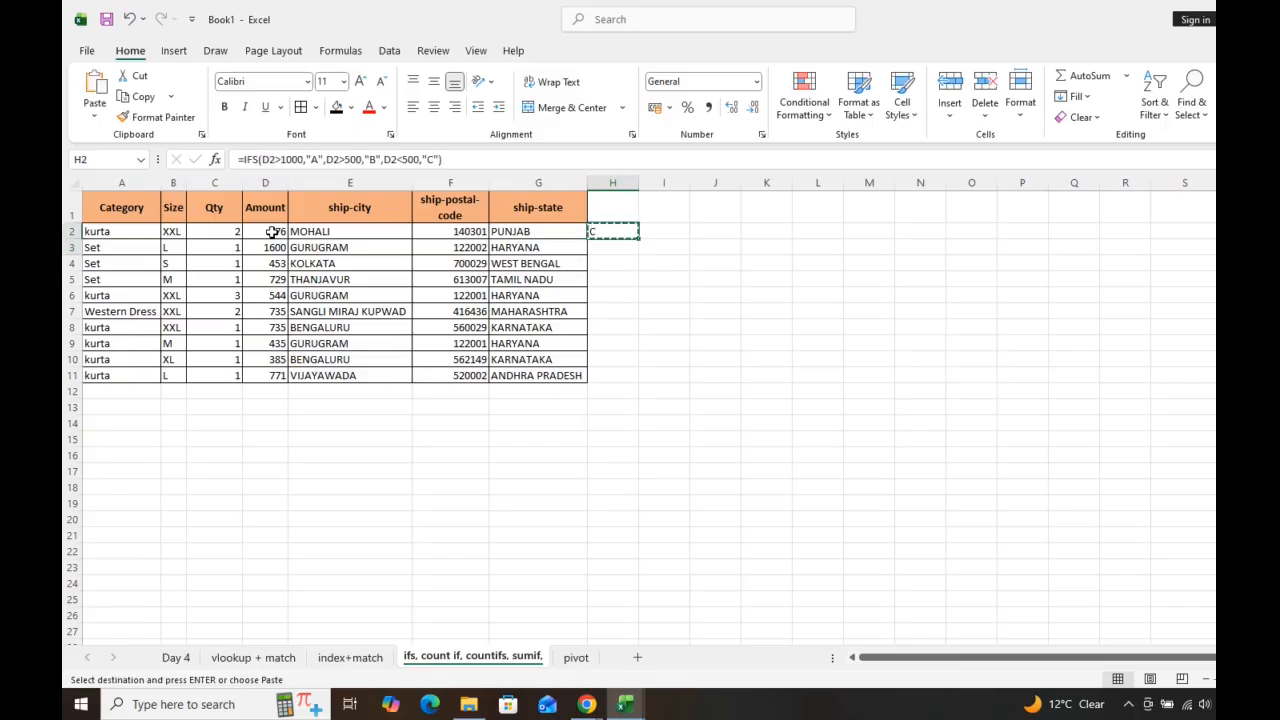
key("shift+Down")
key("shift+Down")
key("Return")
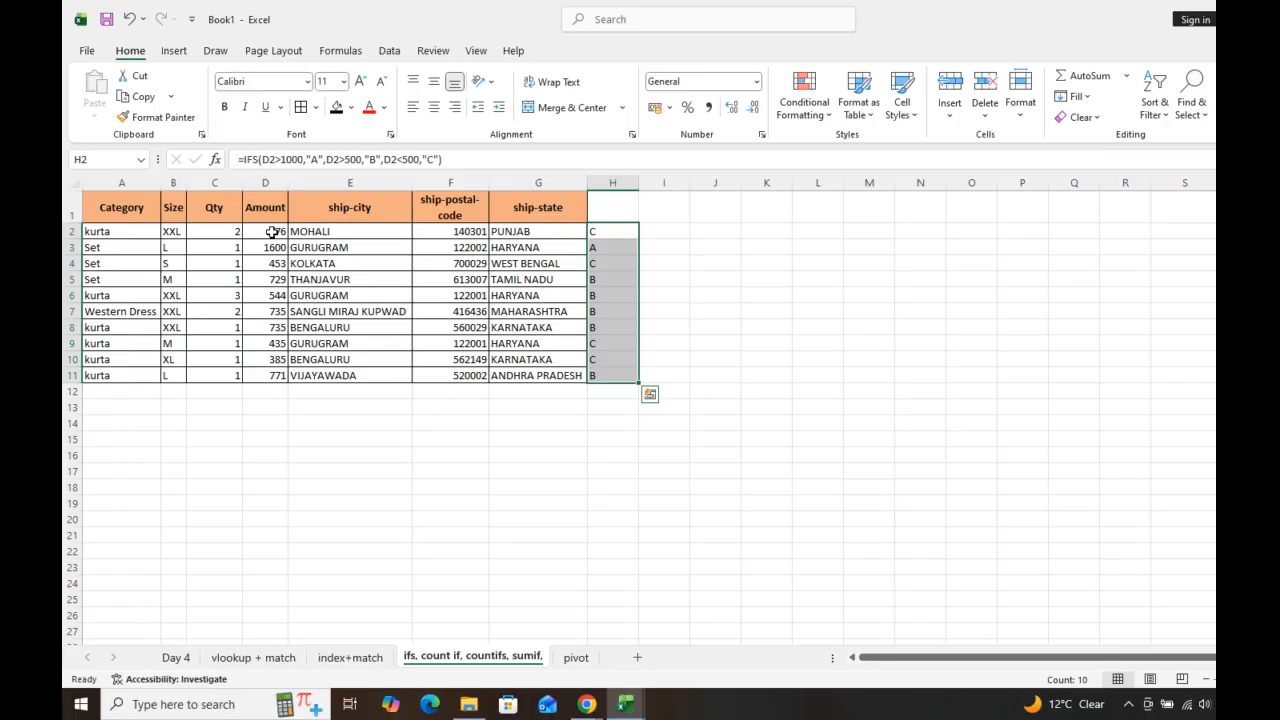
left_click(283, 420)
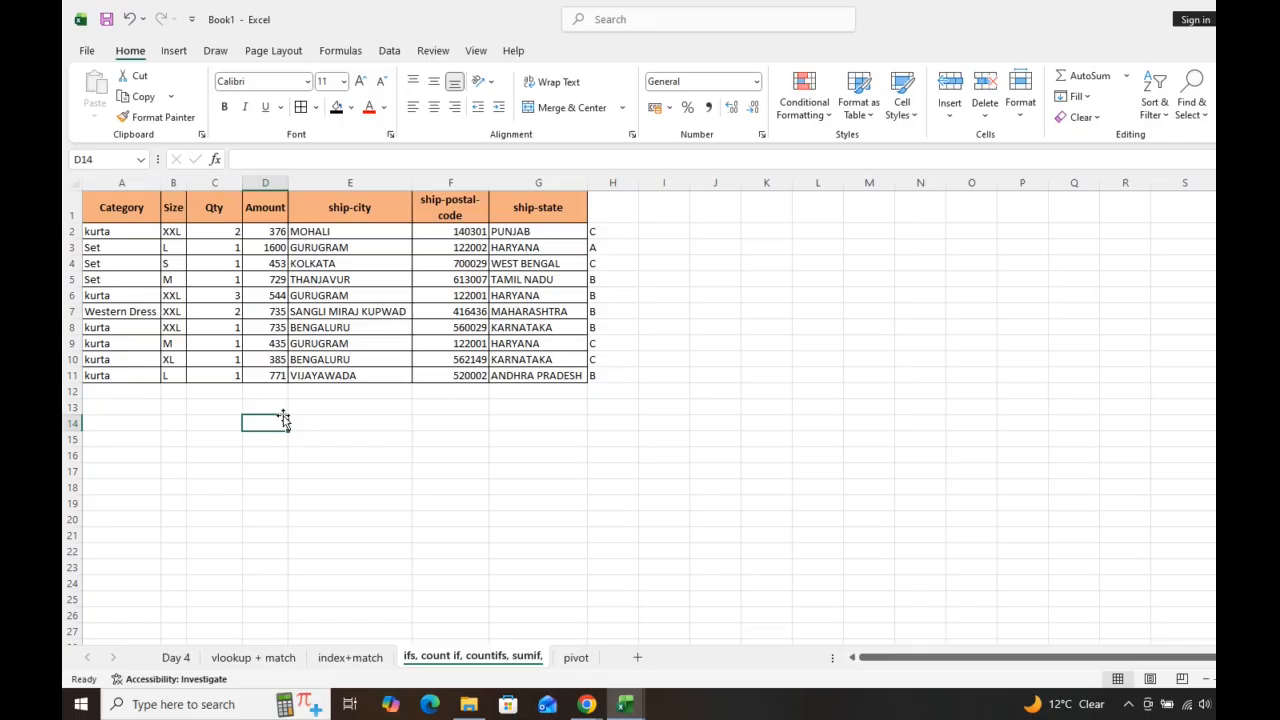
In D13, enter a COUNTIF formula that counts the Size cells B2:B11 matching B2
left_click(277, 411)
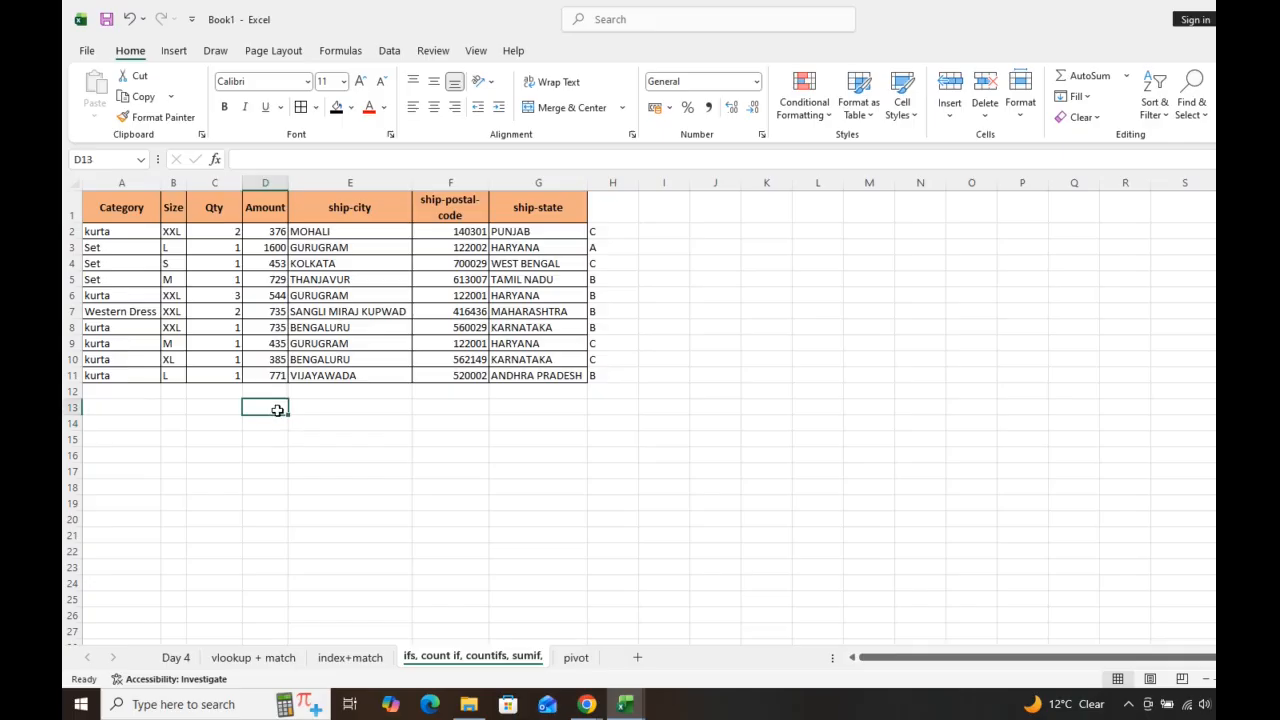
type("=COUNI")
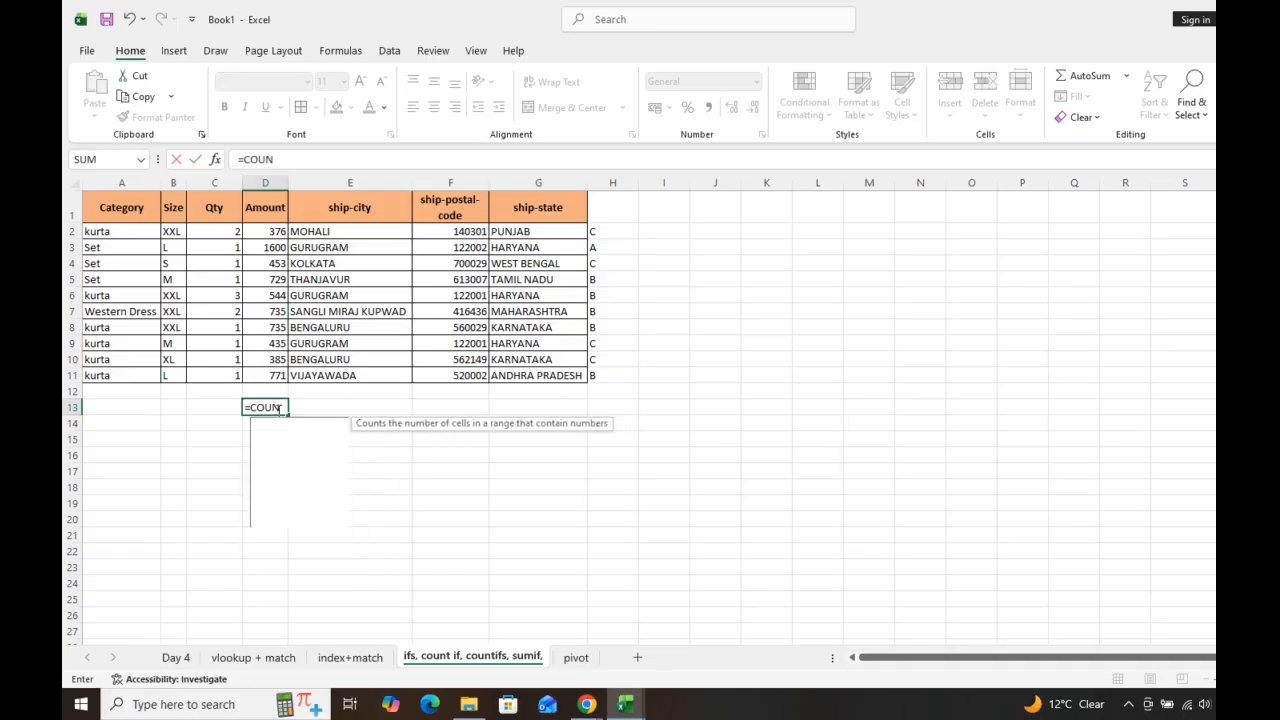
key("BackSpace")
key("Down")
key("Down")
key("Down")
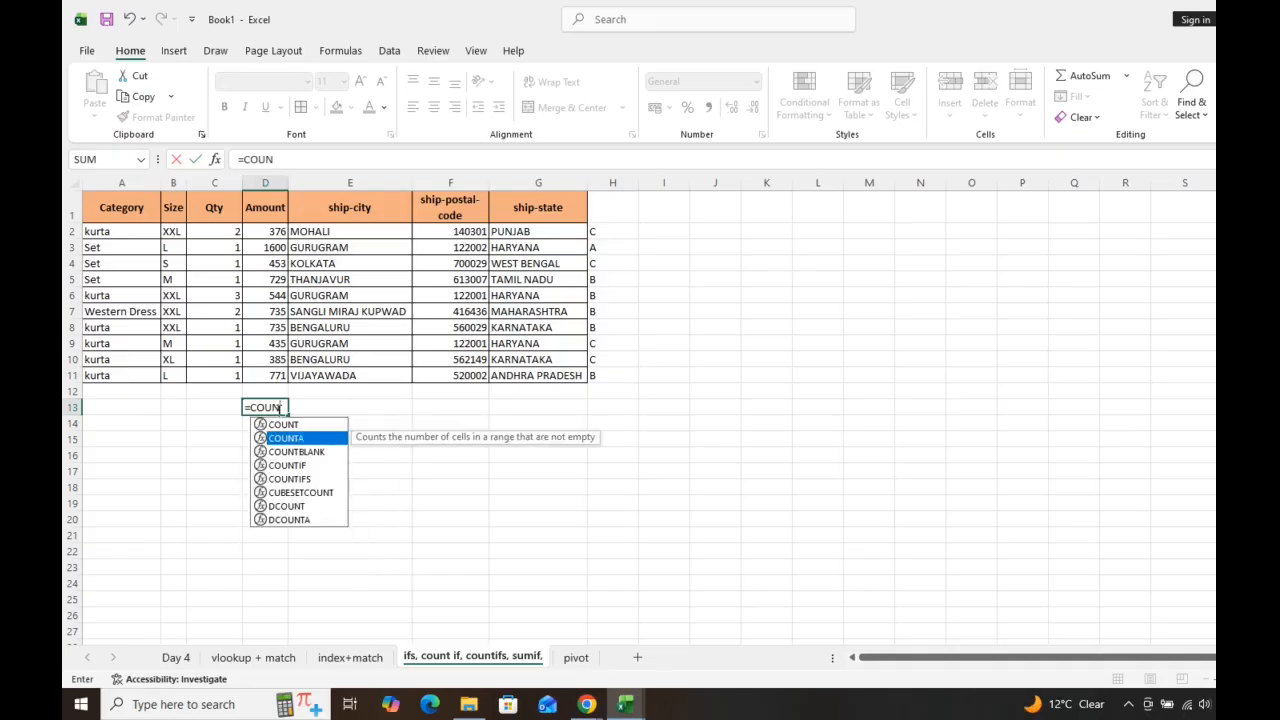
key("Tab")
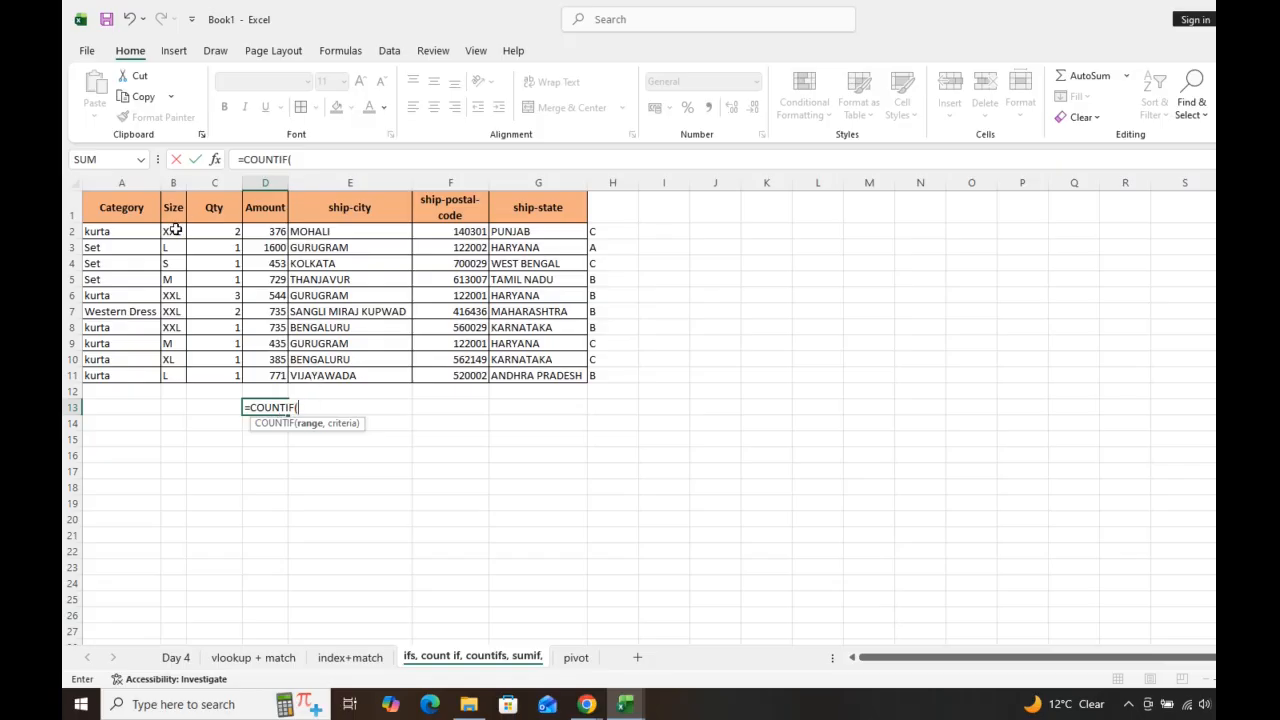
left_click_drag(175, 230, 175, 373)
type(",")
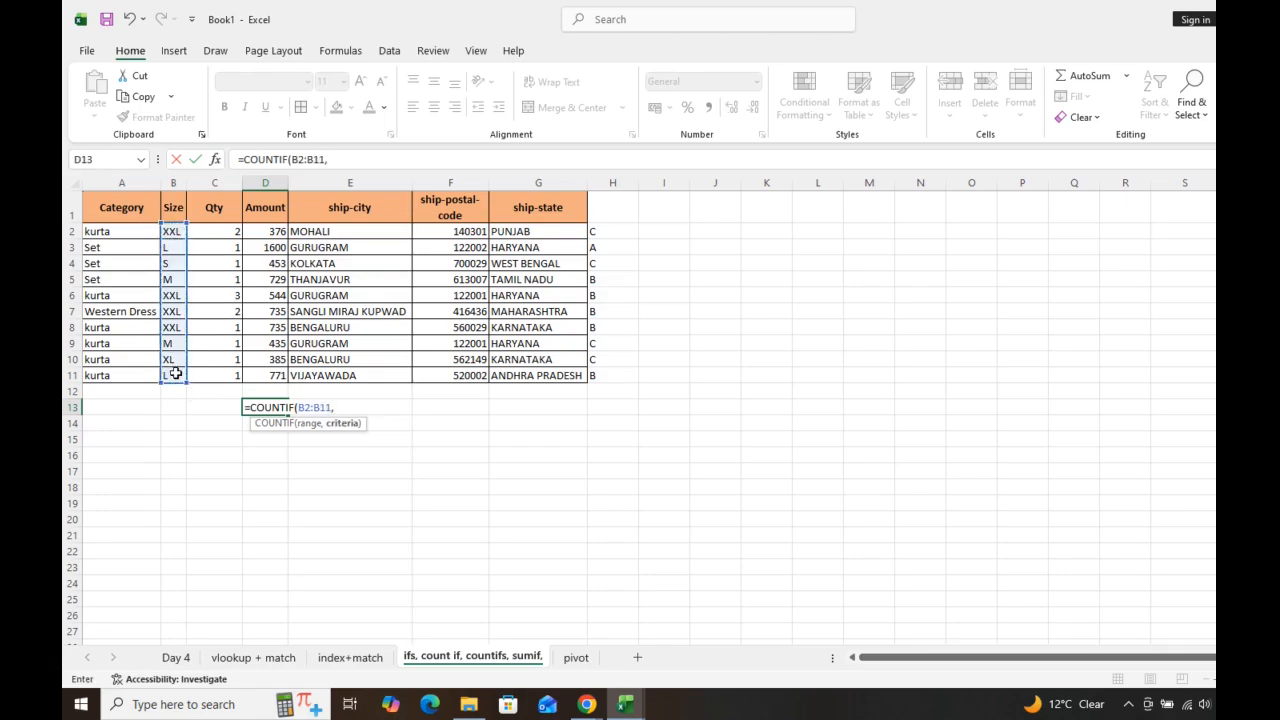
left_click(173, 236)
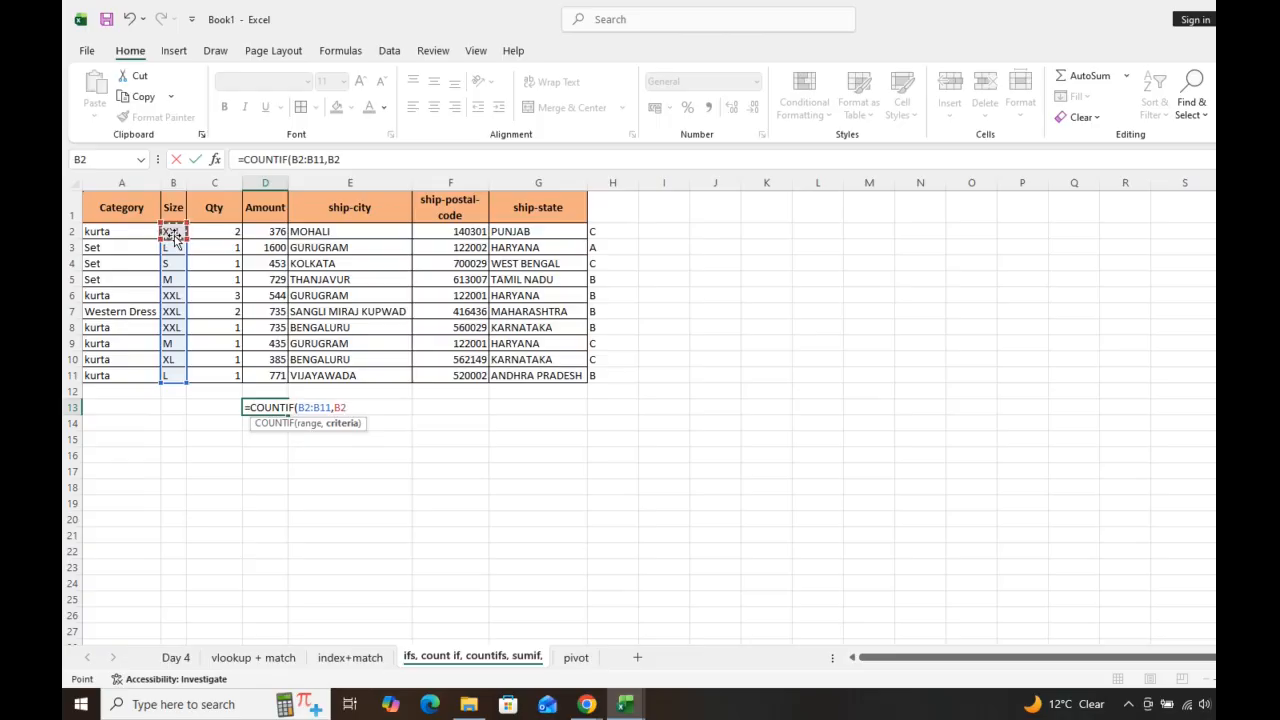
type(")")
key("Return")
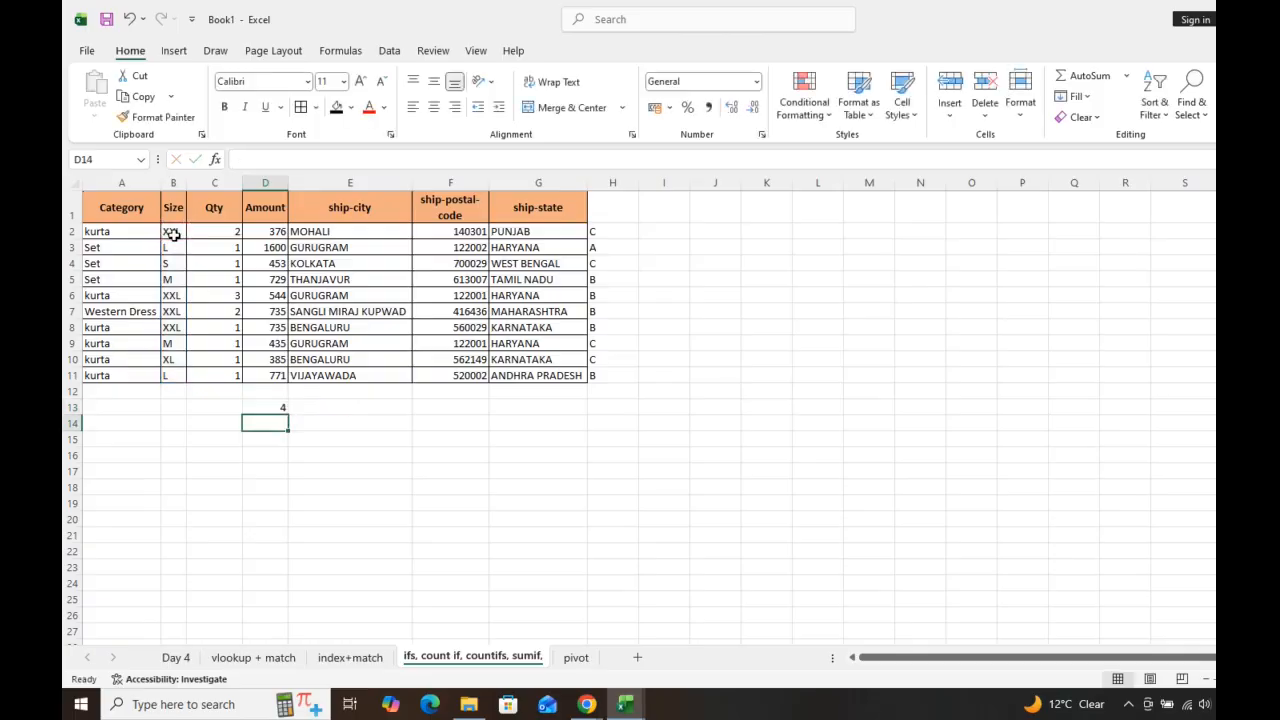
Label cell C13 "COUNITIF" and cell C15 "COUNTIFS"
key("Up")
key("Down")
key("Left")
key("Up")
type("COUN")
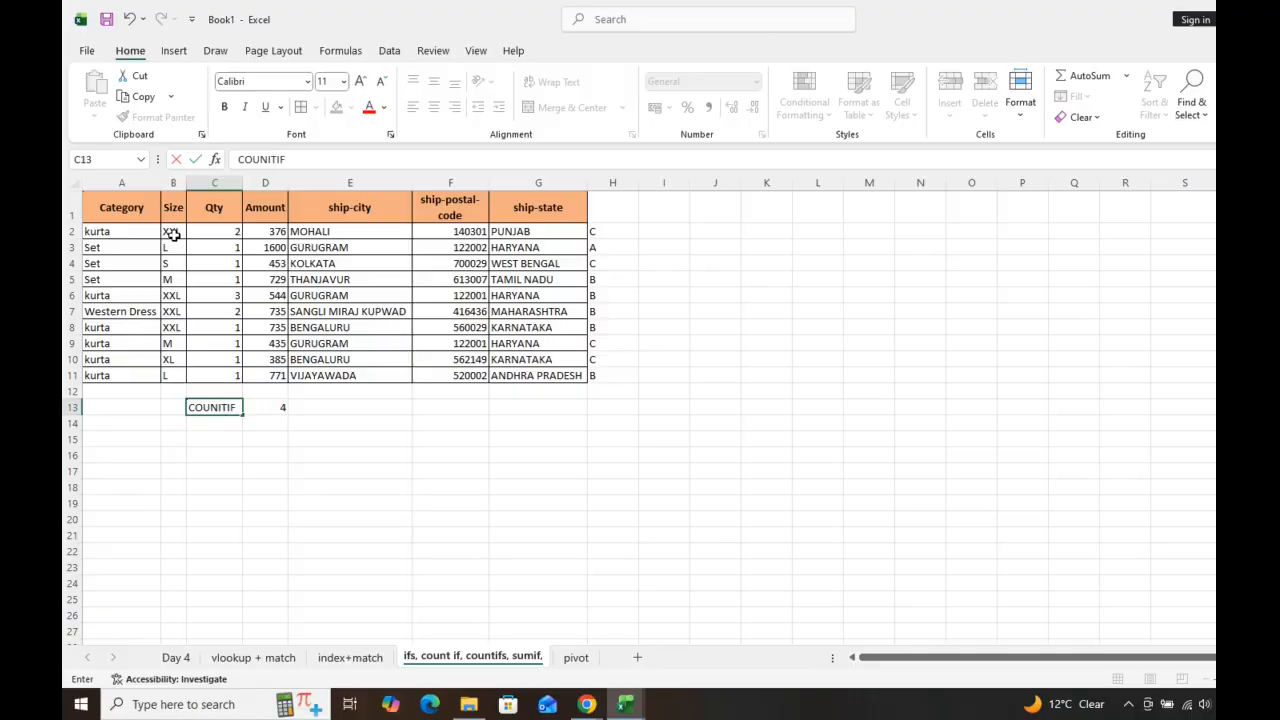
type("ITIF")
key("Return")
key("Return")
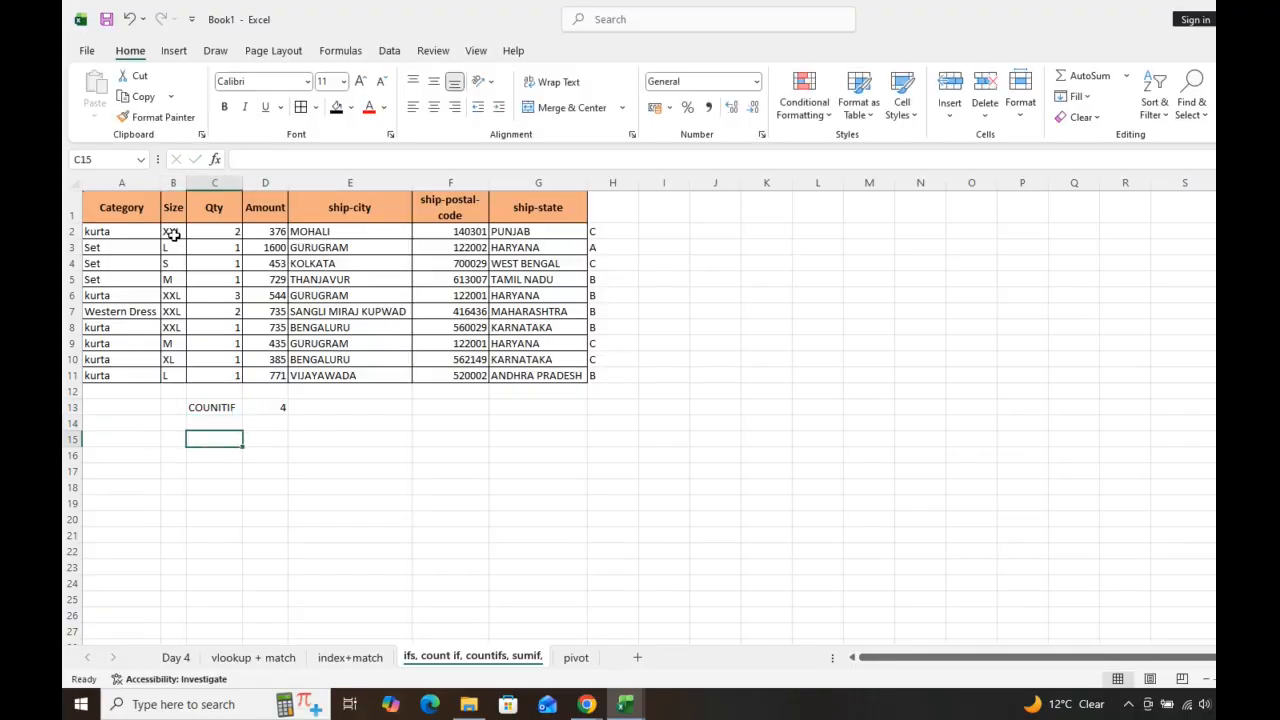
type("COUNTI")
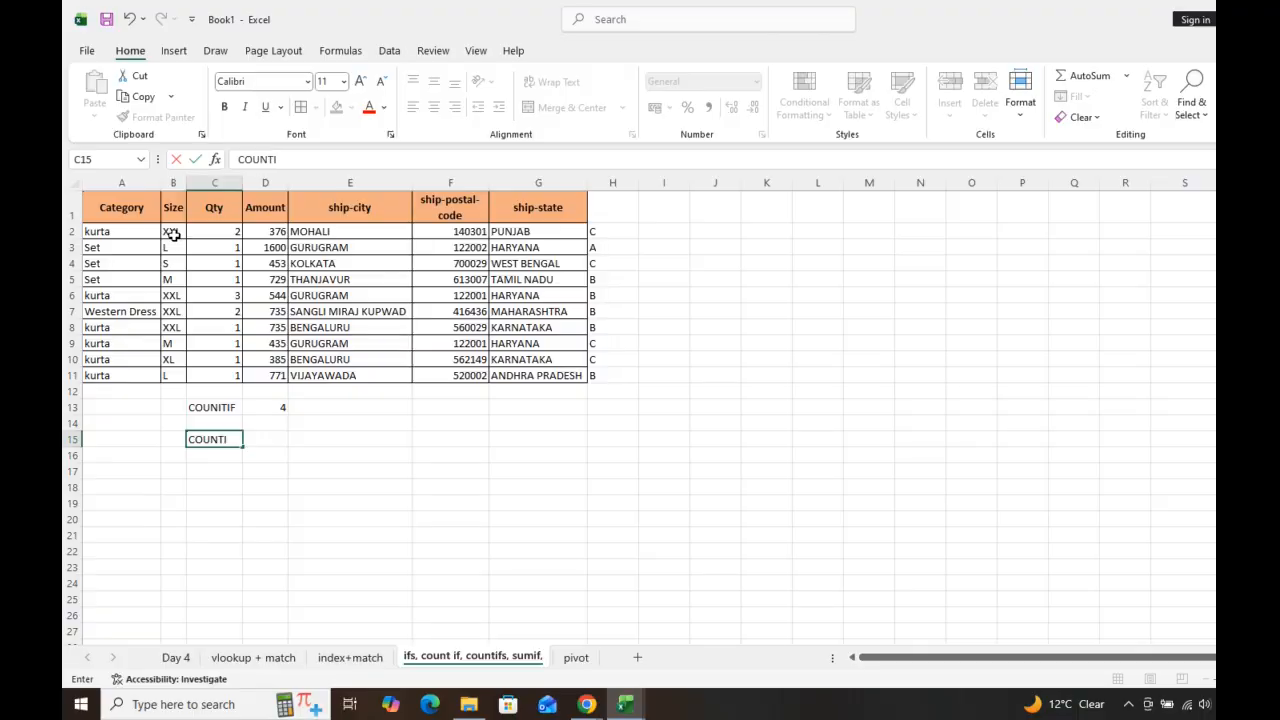
type("FS")
key("Tab")
Start a COUNTIFS formula in D15 with the Size range B2:B11 and B2 as its first criterion
type("=COUN")
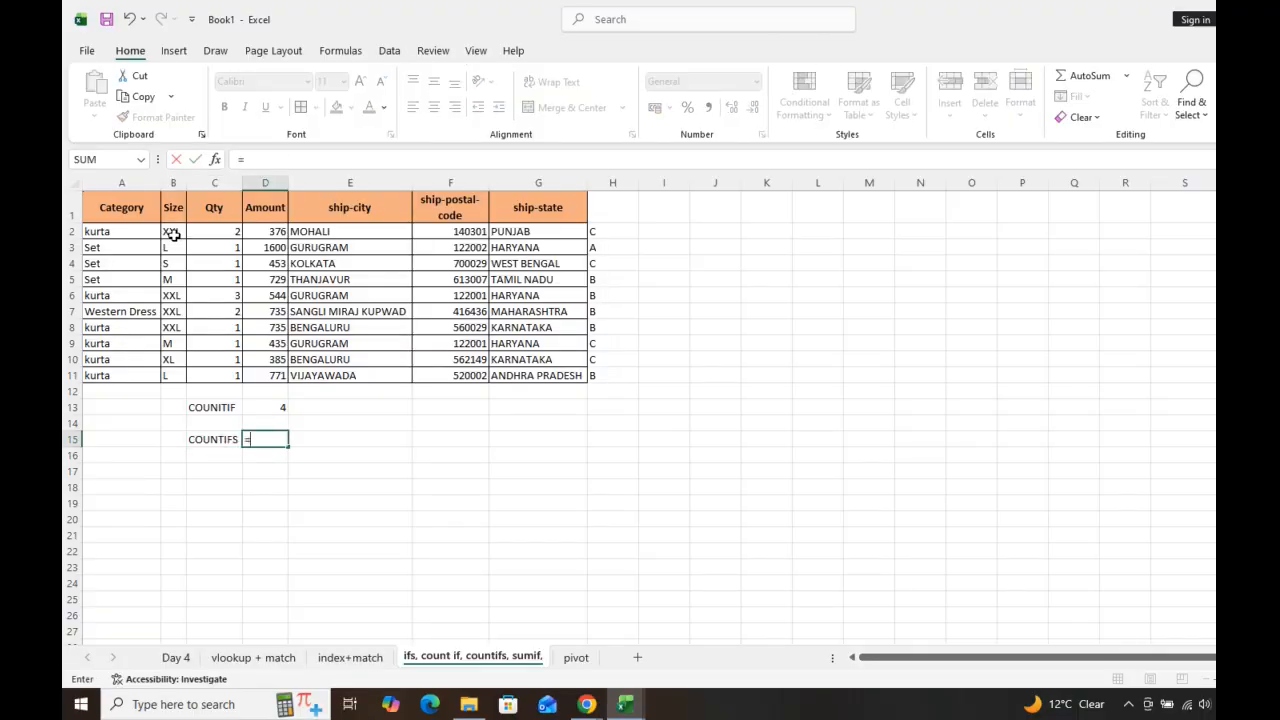
key("Down")
key("Down")
key("Down")
key("Down")
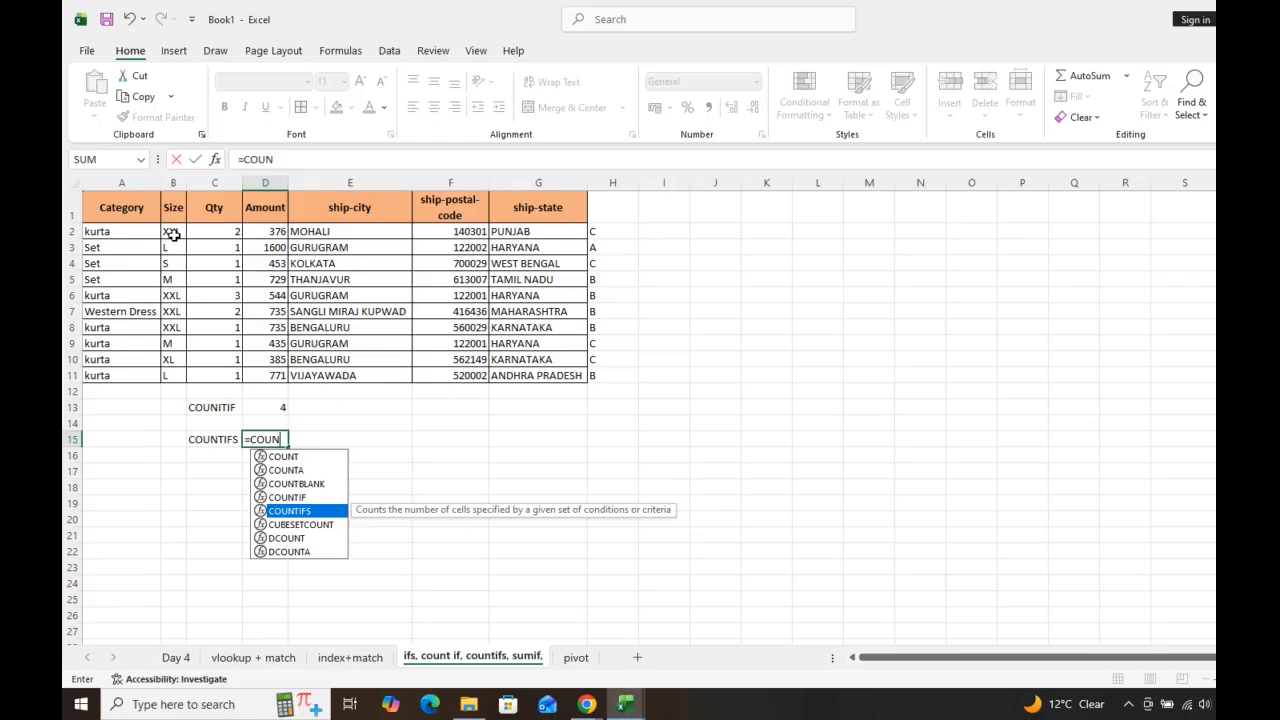
key("Tab")
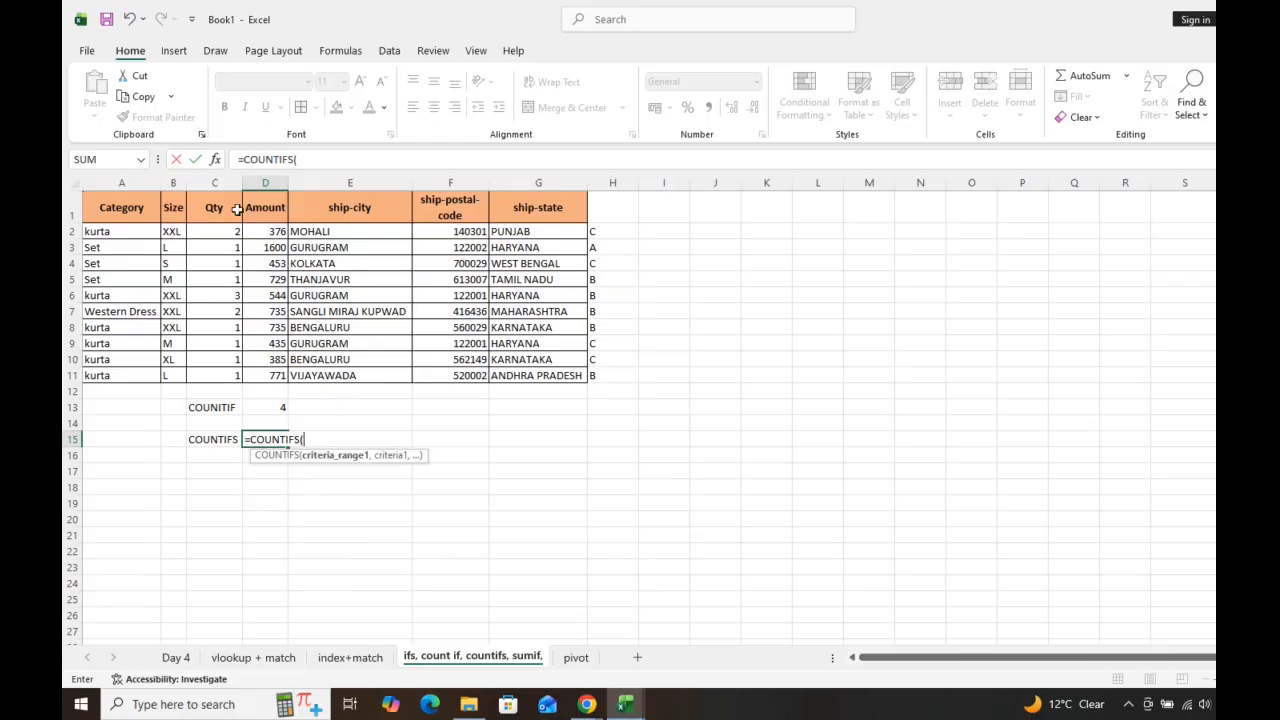
left_click(176, 220)
left_click_drag(176, 222, 166, 345)
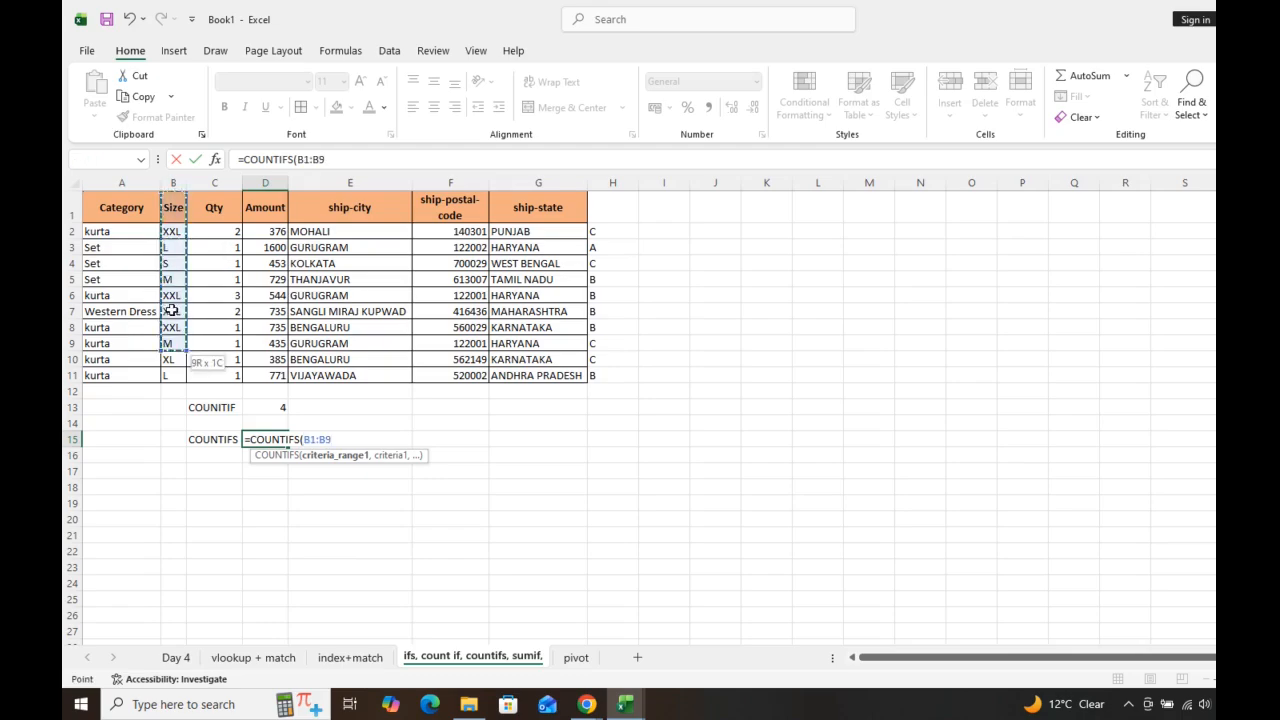
left_click_drag(167, 231, 179, 371)
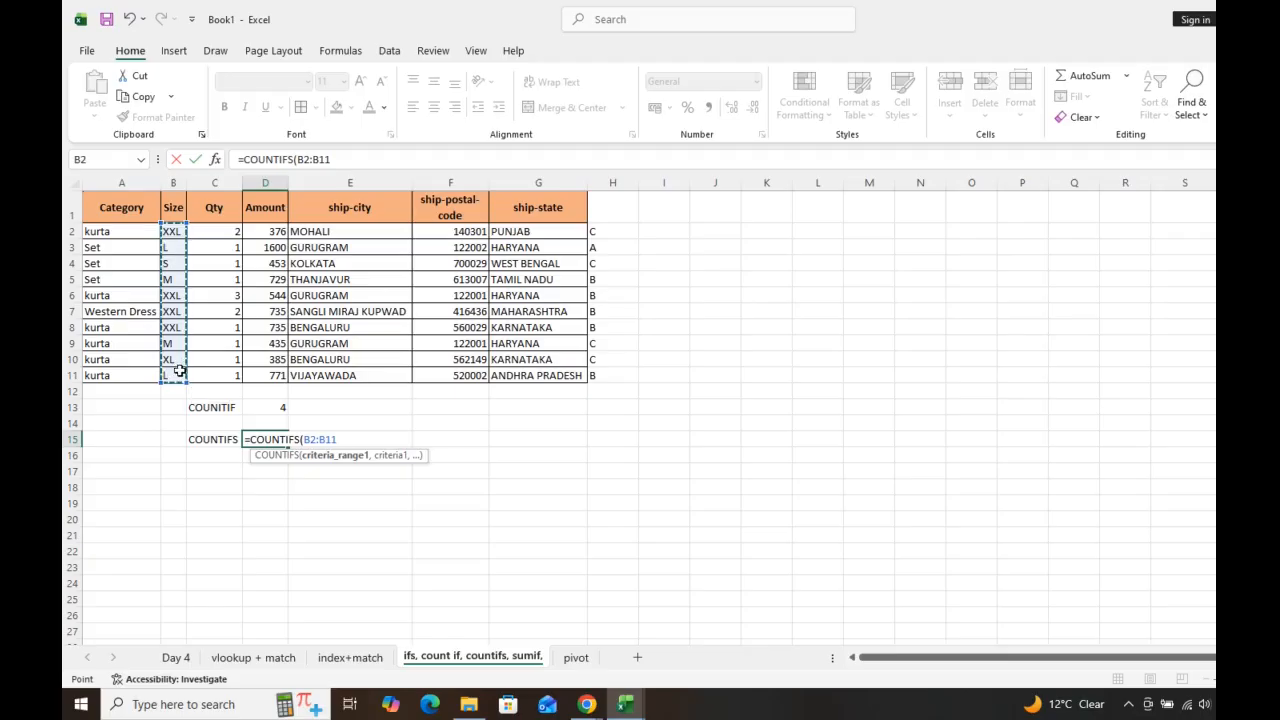
type(",")
left_click(171, 231)
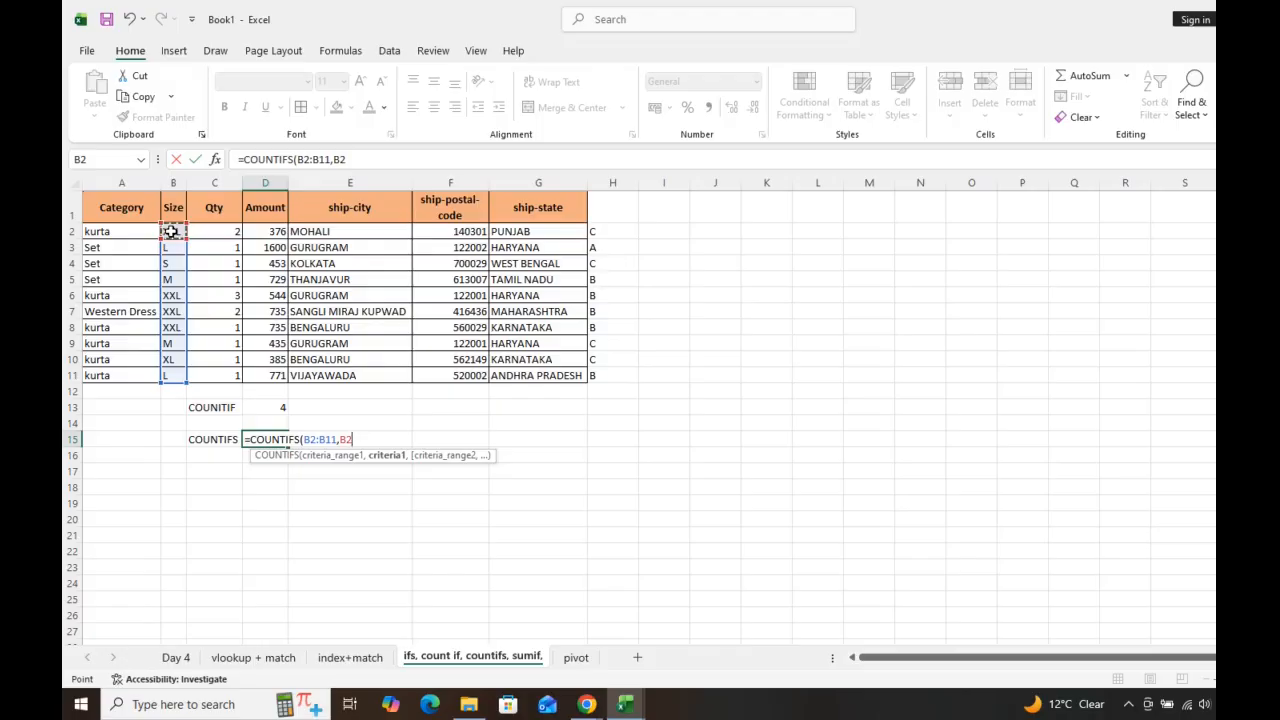
type(",")
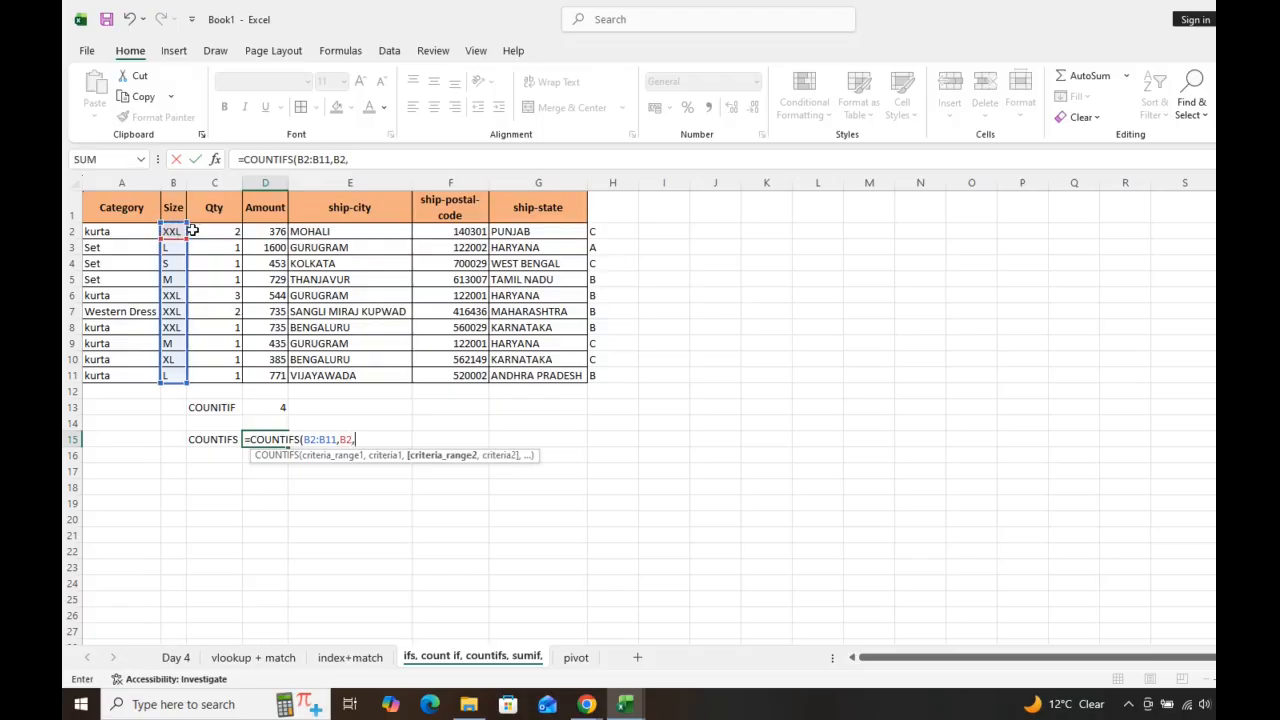
Complete the D15 COUNTIFS formula with the Qty range C2:C11 and C2 as the second criterion
left_click_drag(210, 231, 214, 372)
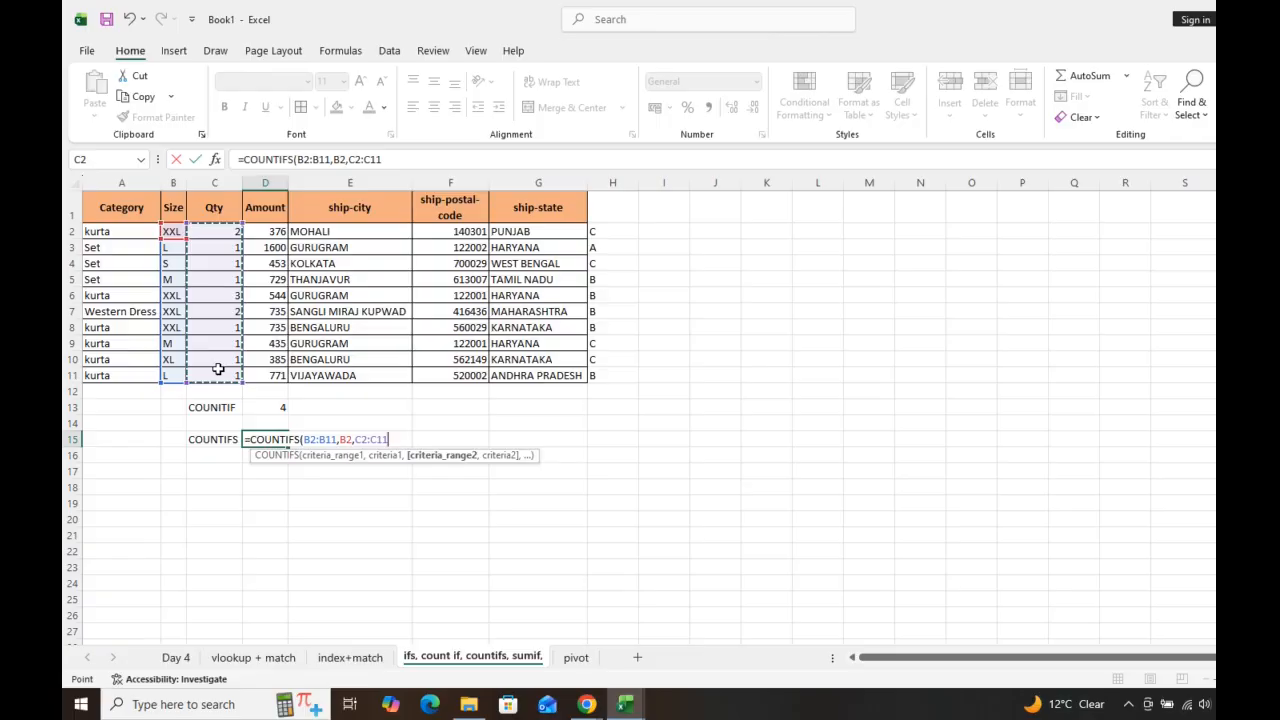
type(",")
left_click(220, 231)
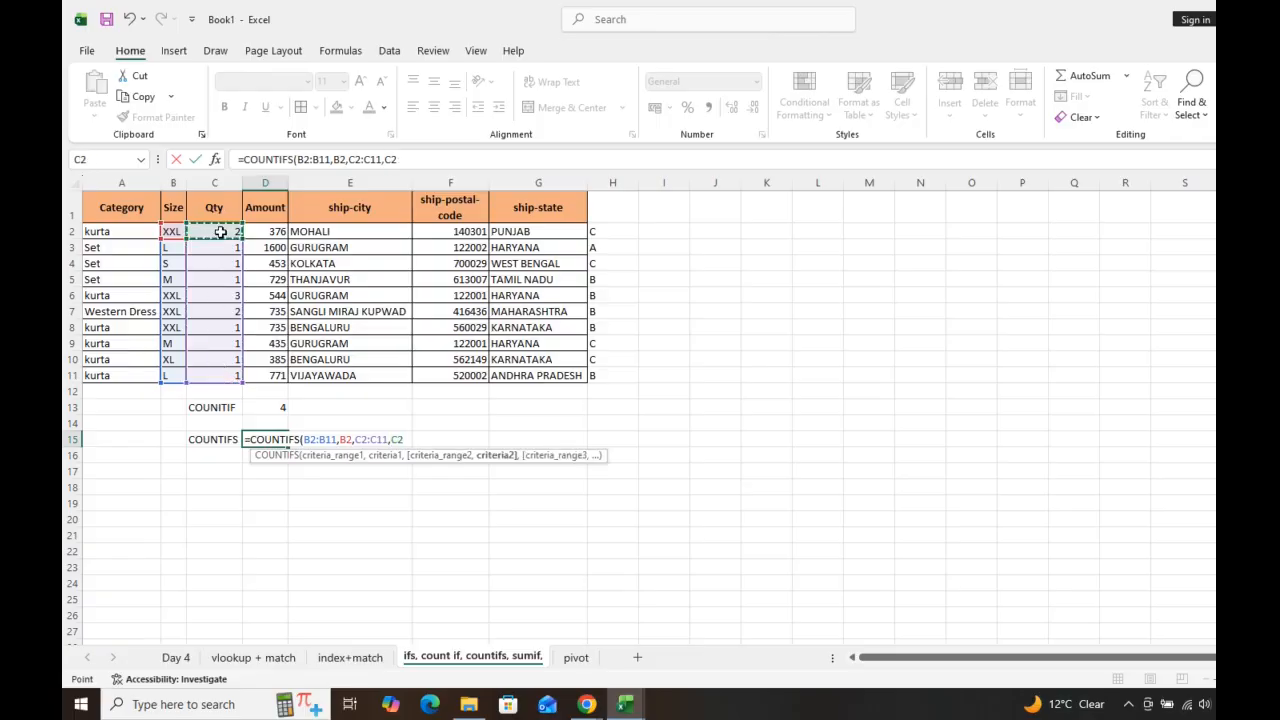
type(")")
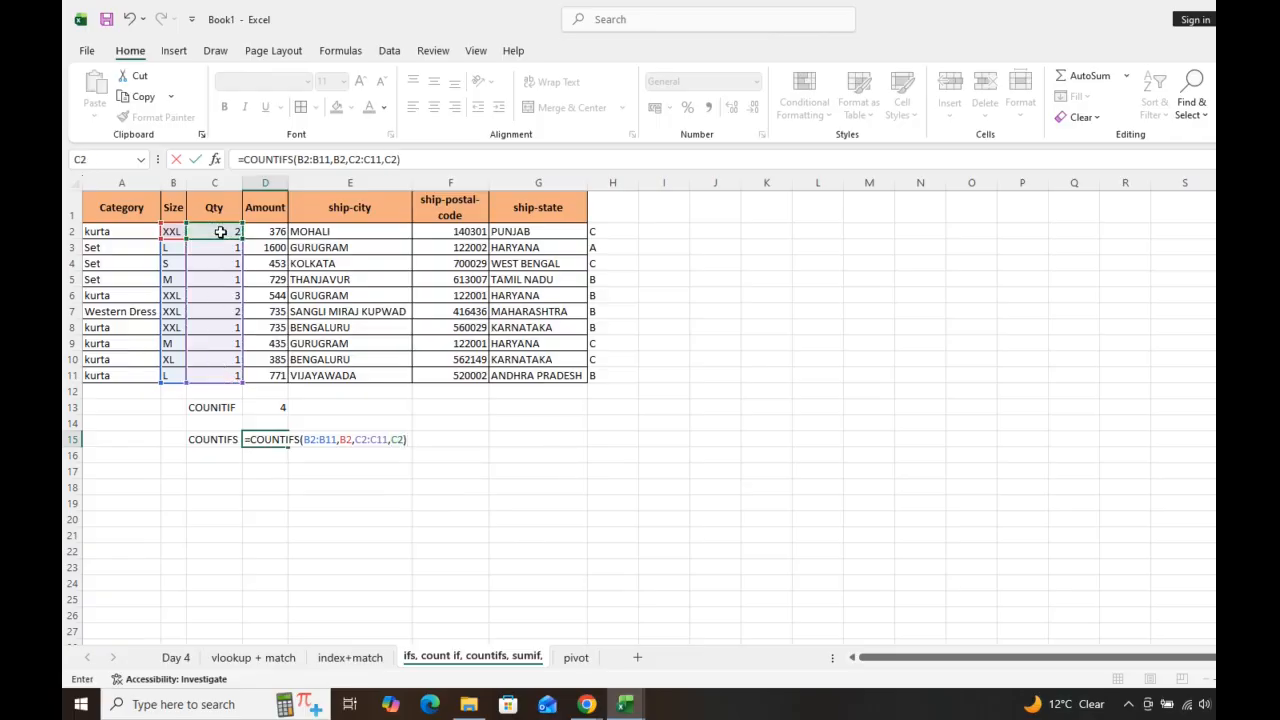
key("Return")
key("Up")
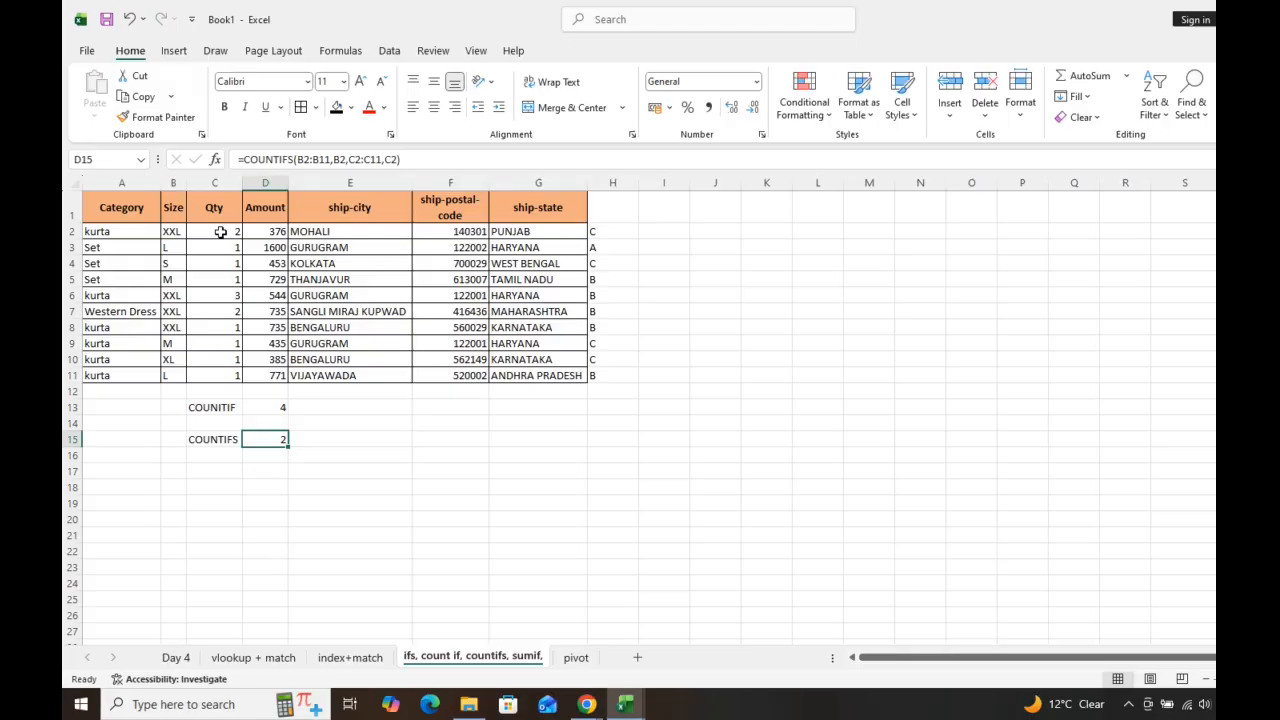
In C18, enter a SUMIF formula that adds the amounts D2:D11 where the sizes B2:B11 match B2
left_click(199, 484)
type("=SUMIF")
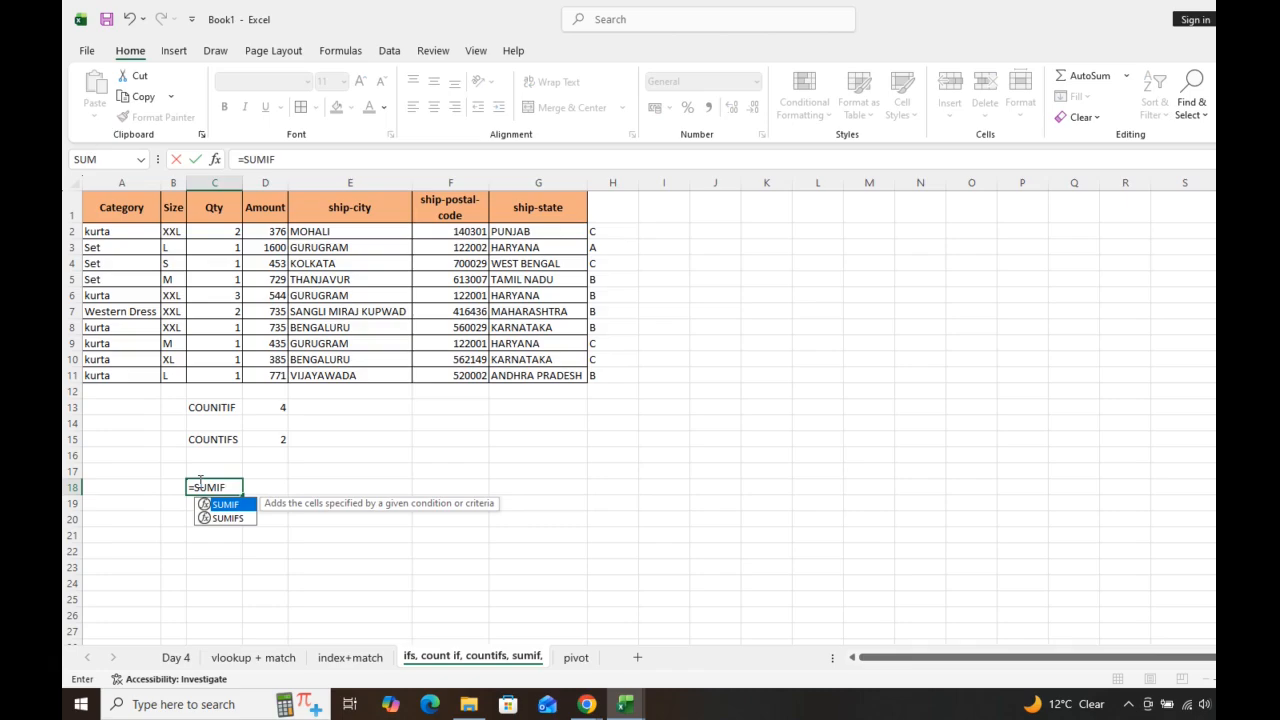
type("(")
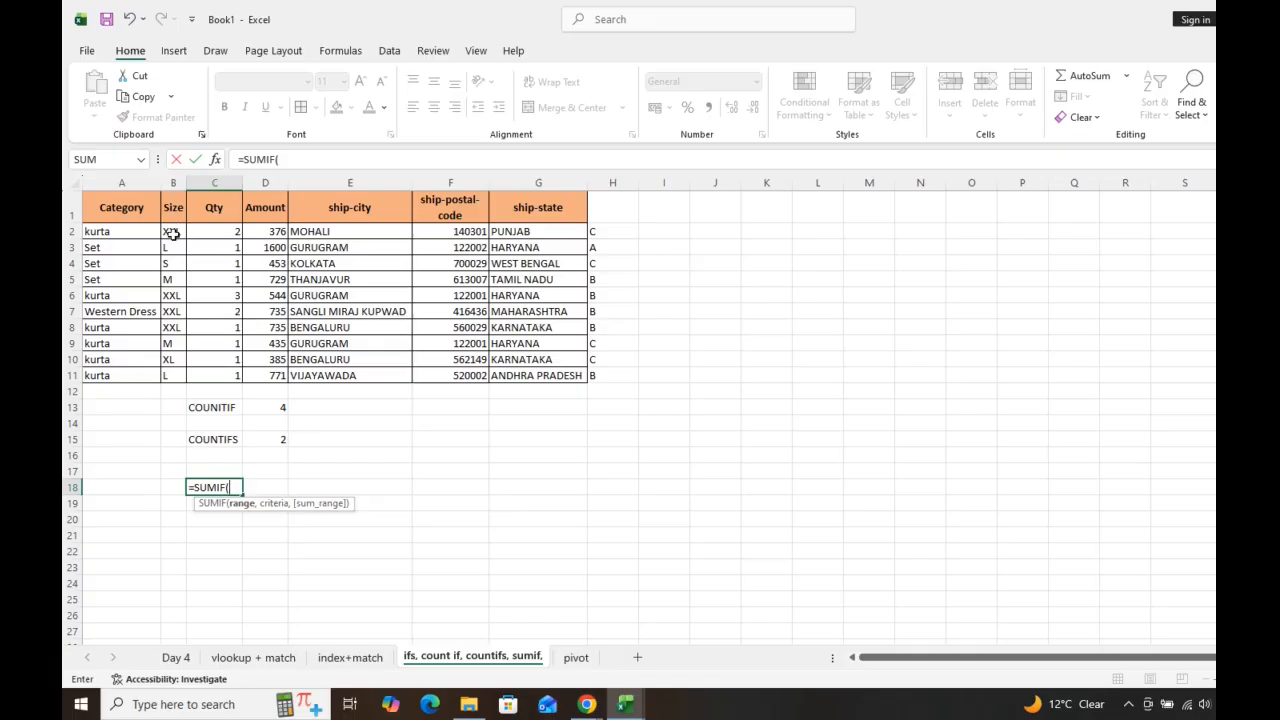
left_click_drag(173, 233, 177, 369)
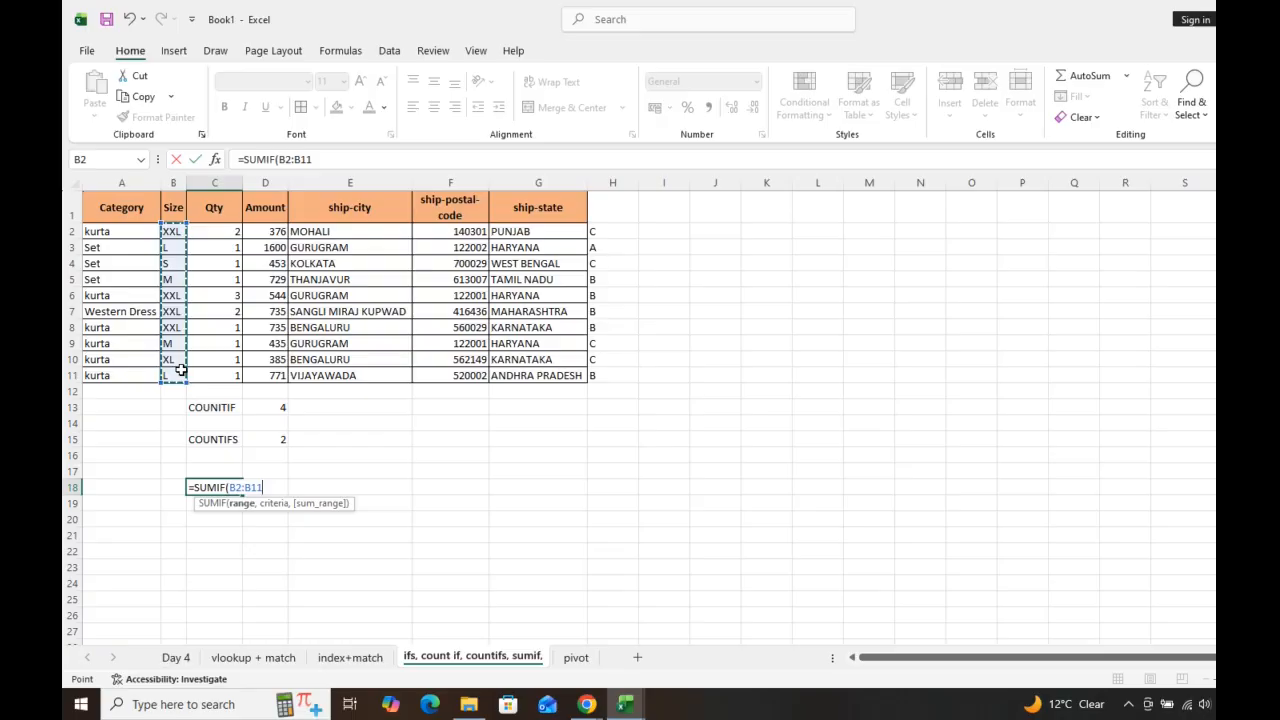
type(",")
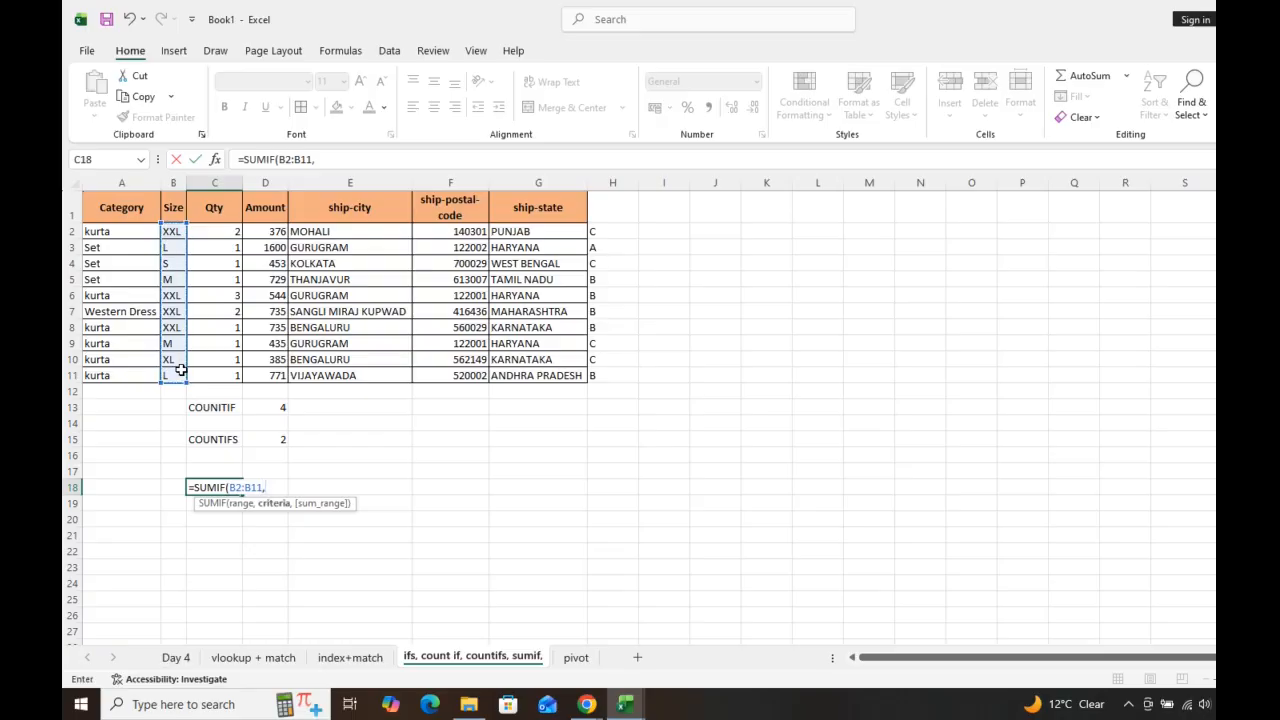
left_click(175, 231)
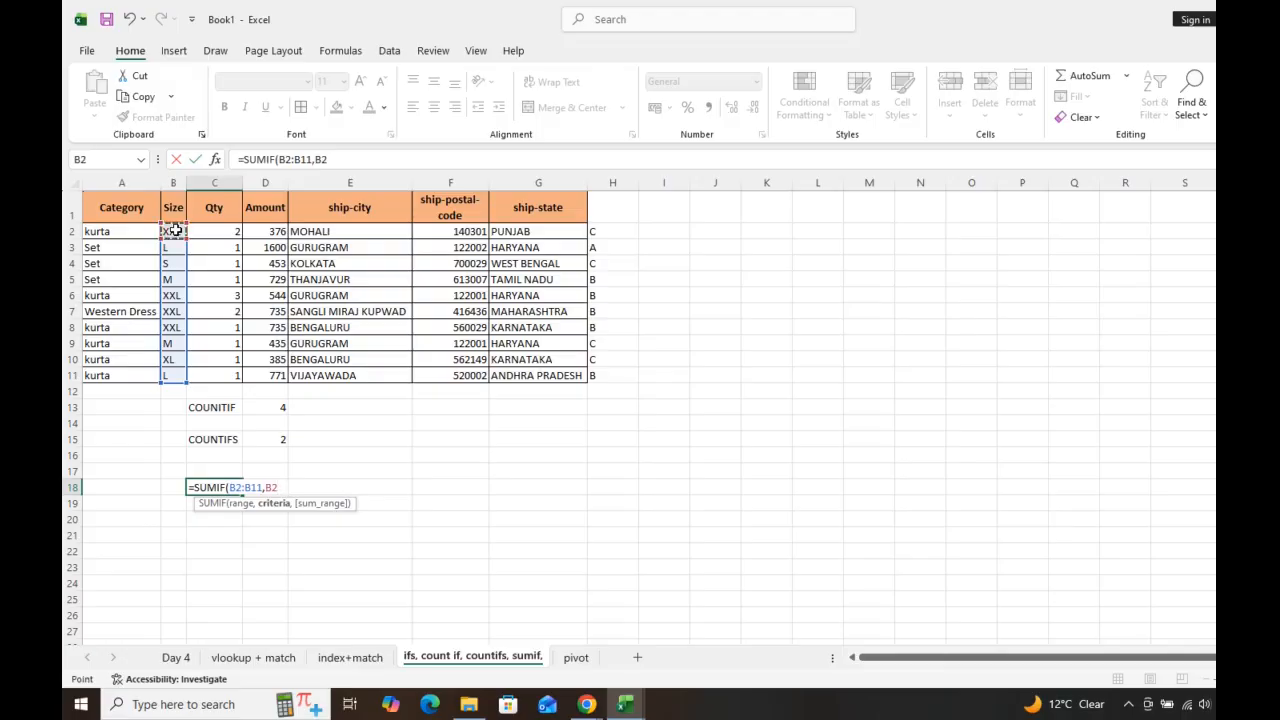
type(",")
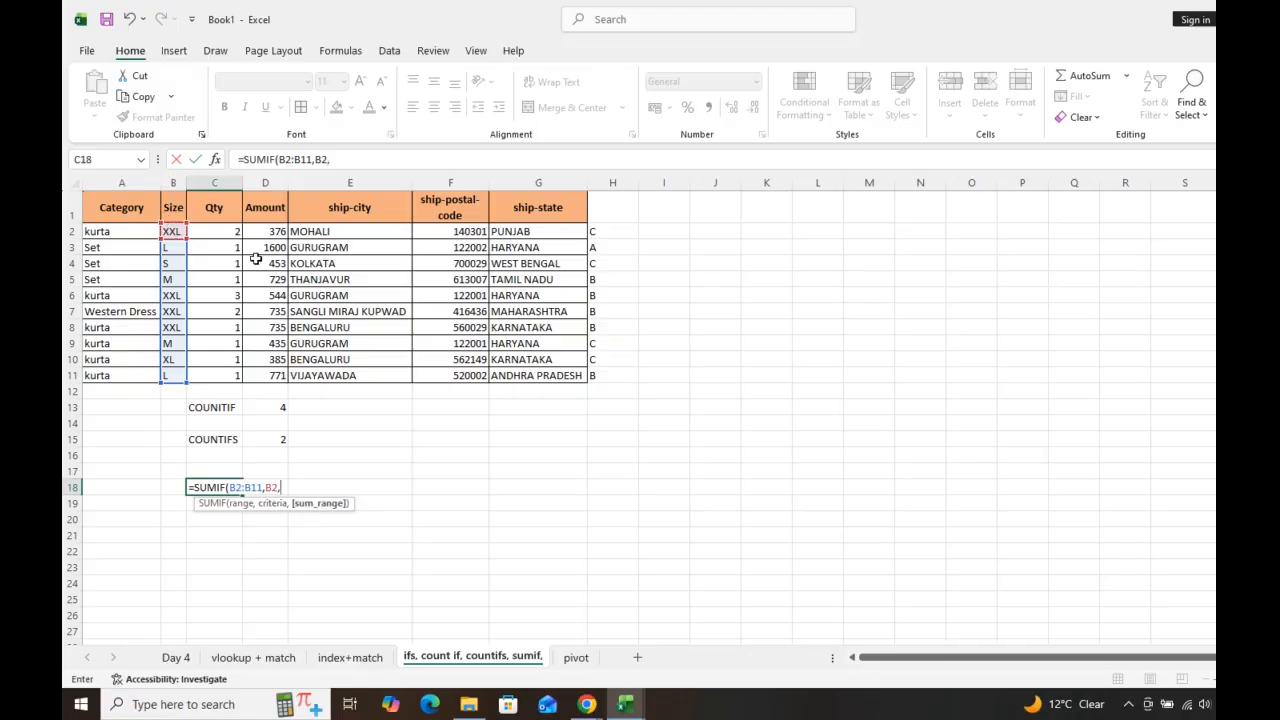
left_click_drag(281, 233, 273, 372)
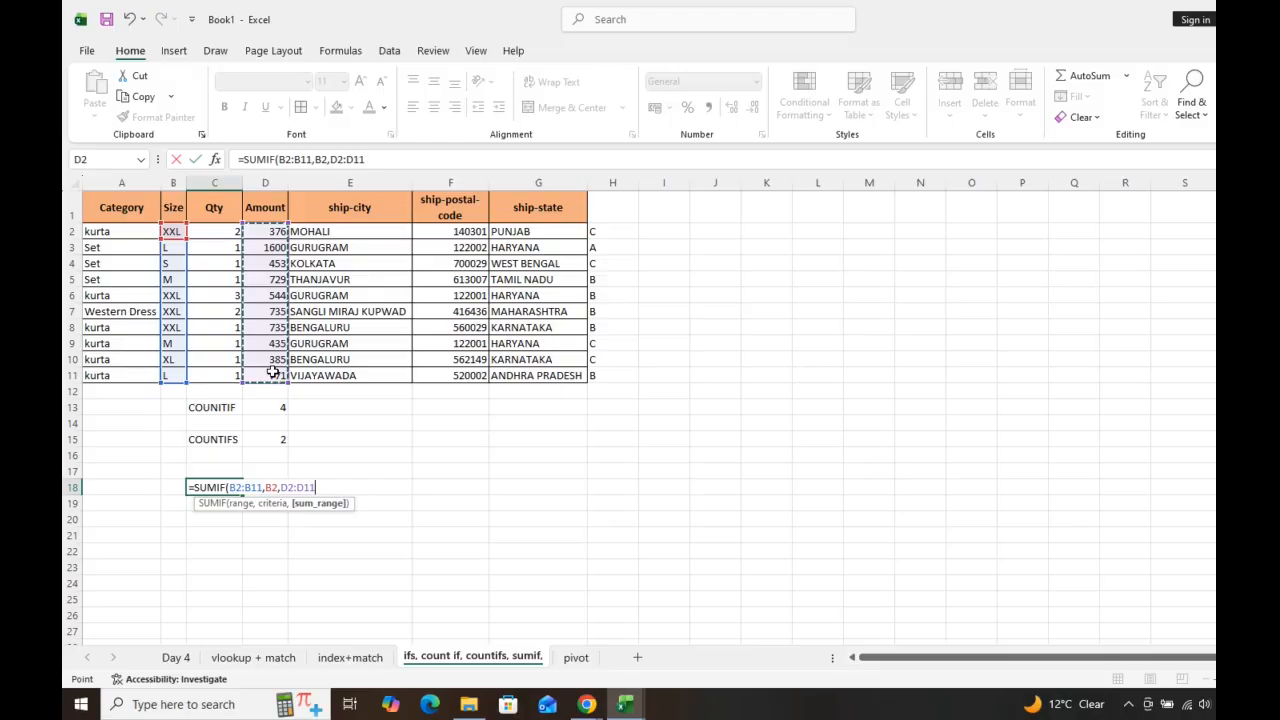
key("Return")
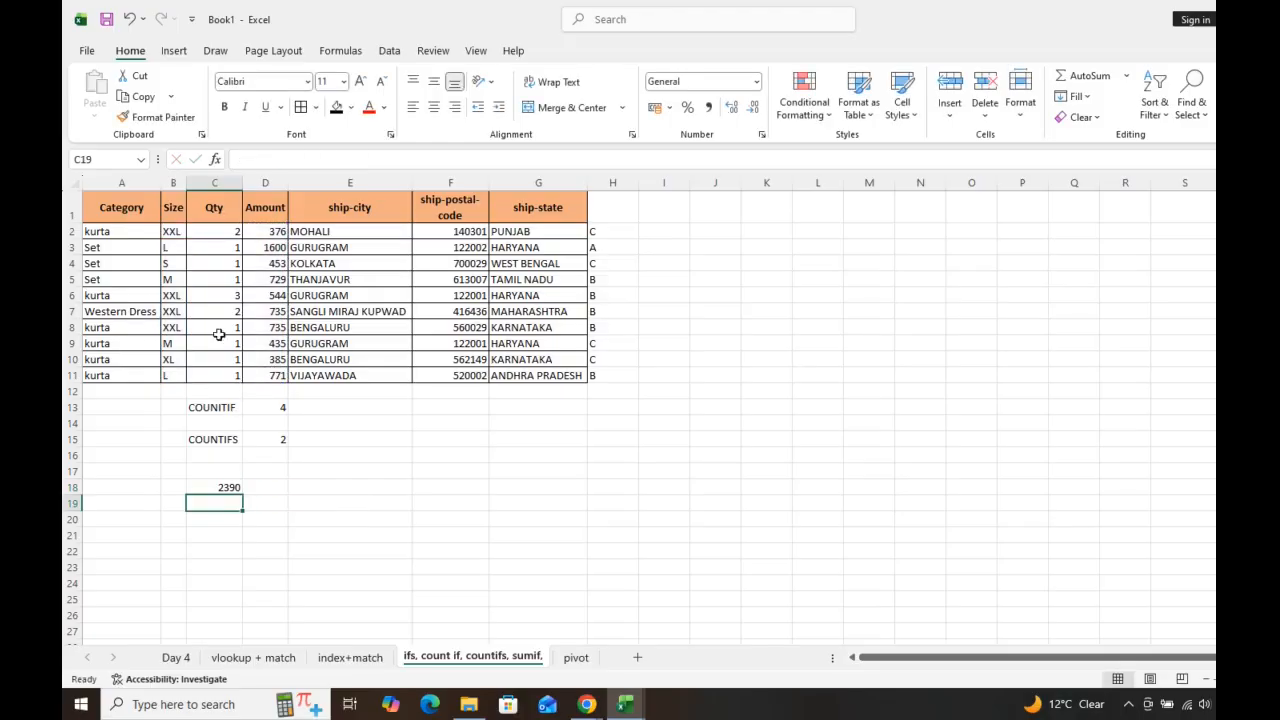
left_click(224, 486)
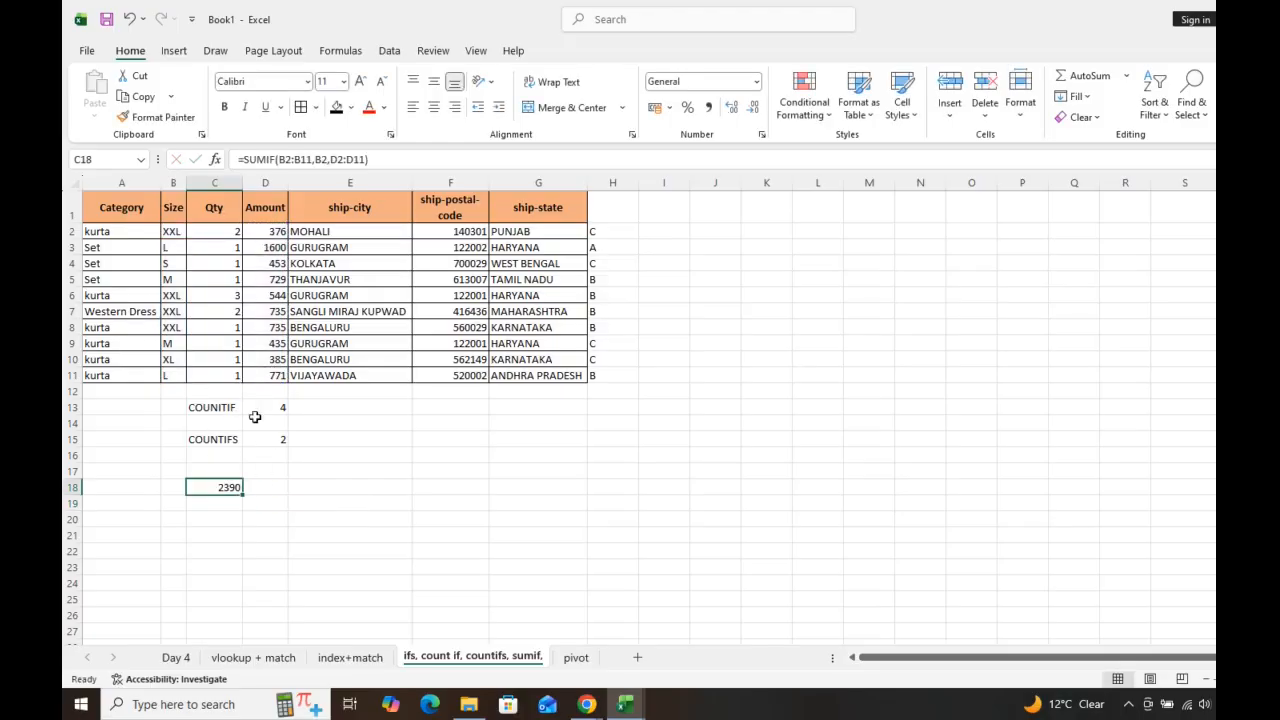
left_click_drag(266, 233, 268, 343)
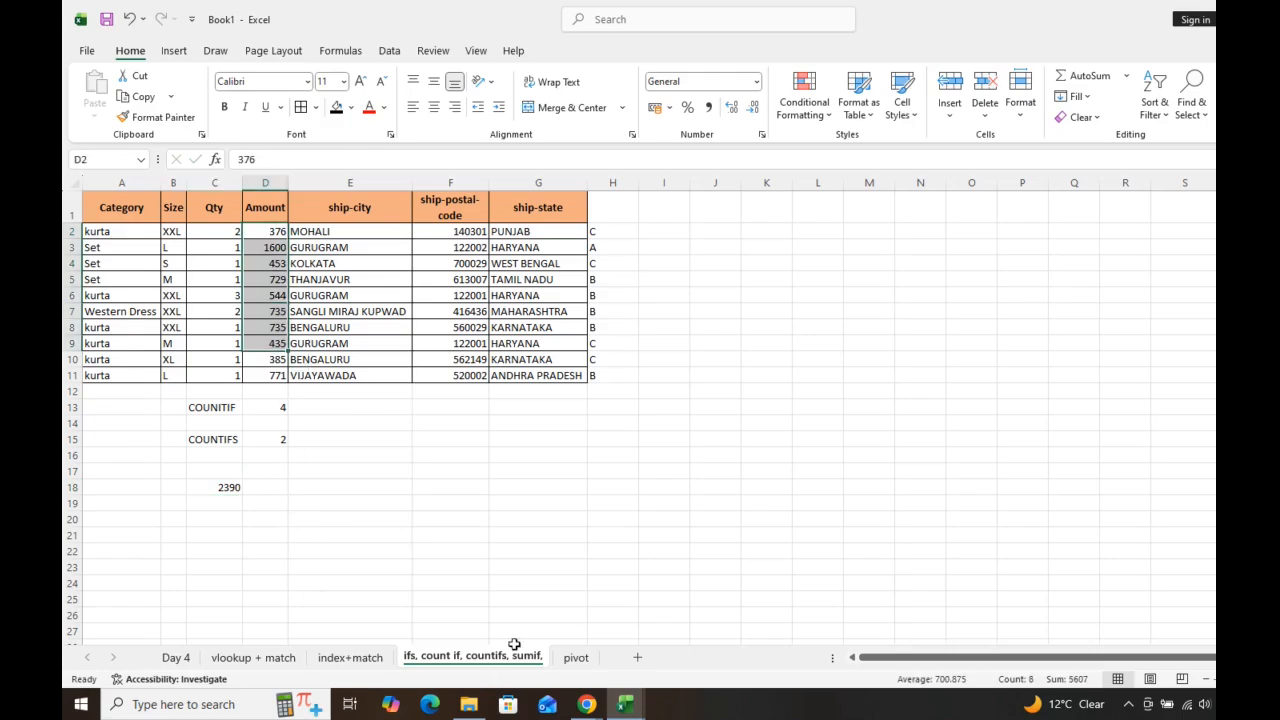
Insert a PivotTable on a new worksheet from the whole order table A1:H41 on the pivot sheet
left_click(580, 658)
left_click(289, 341)
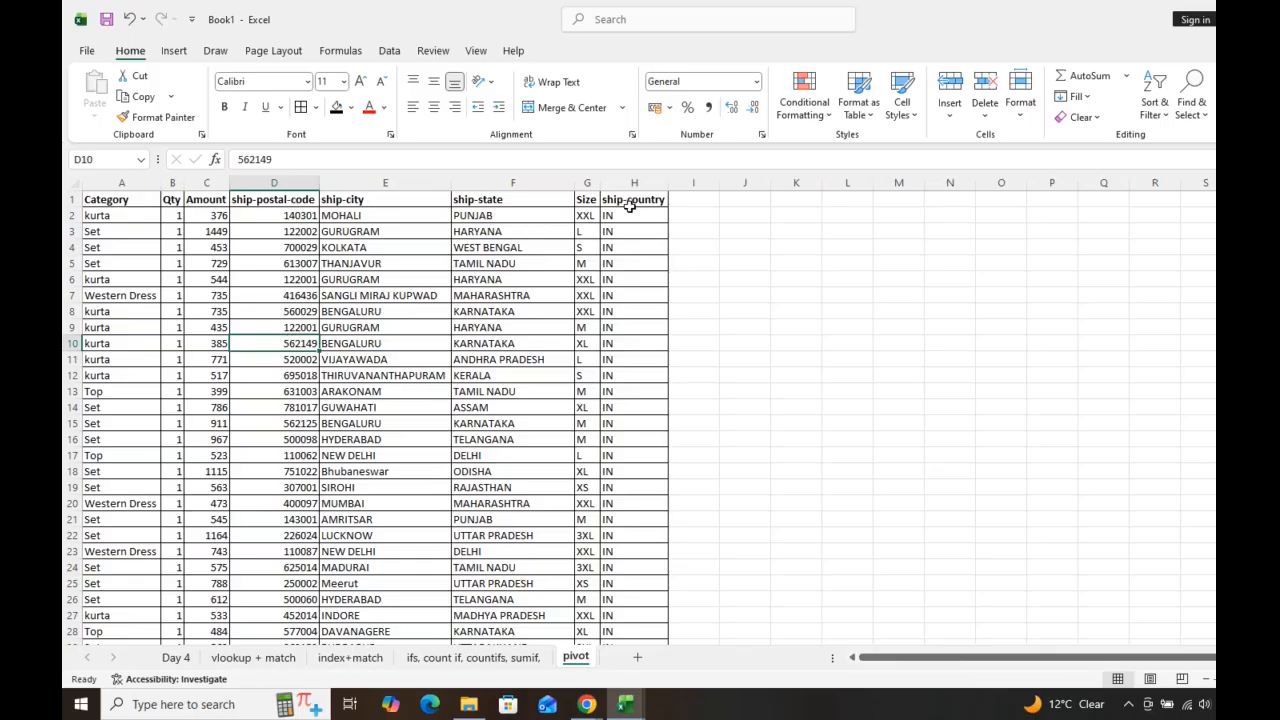
left_click(336, 302)
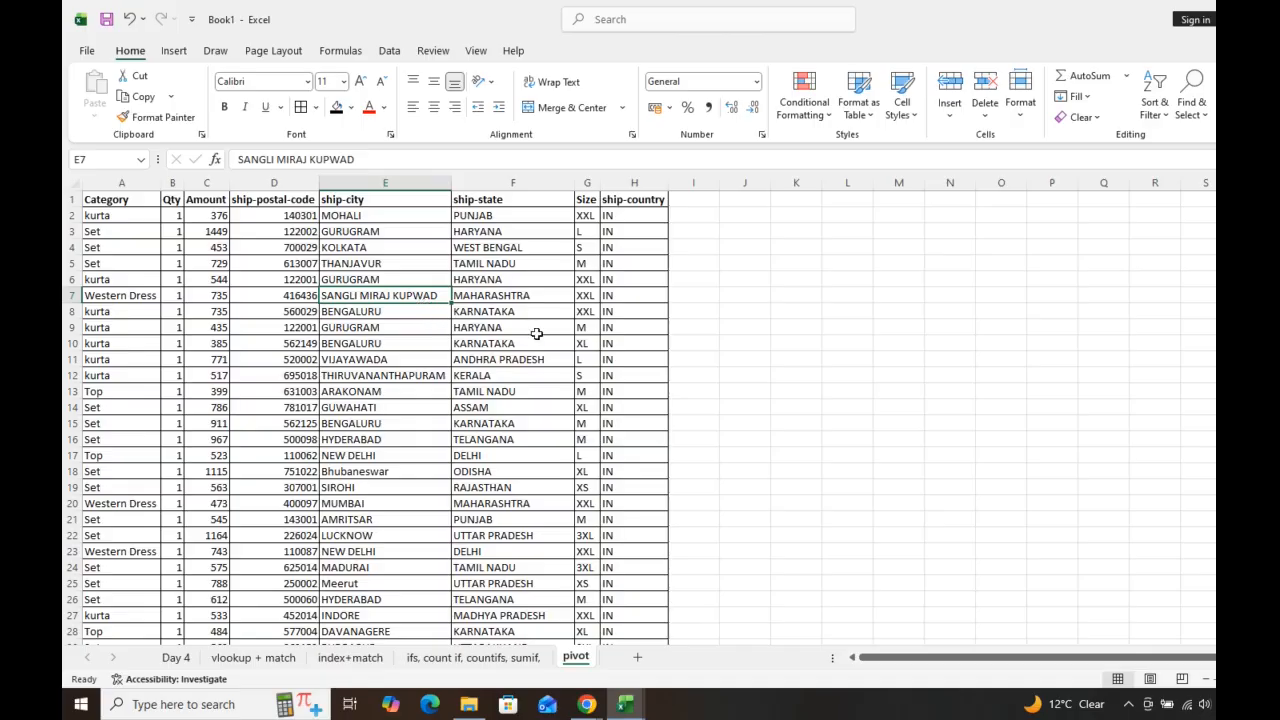
left_click(426, 341)
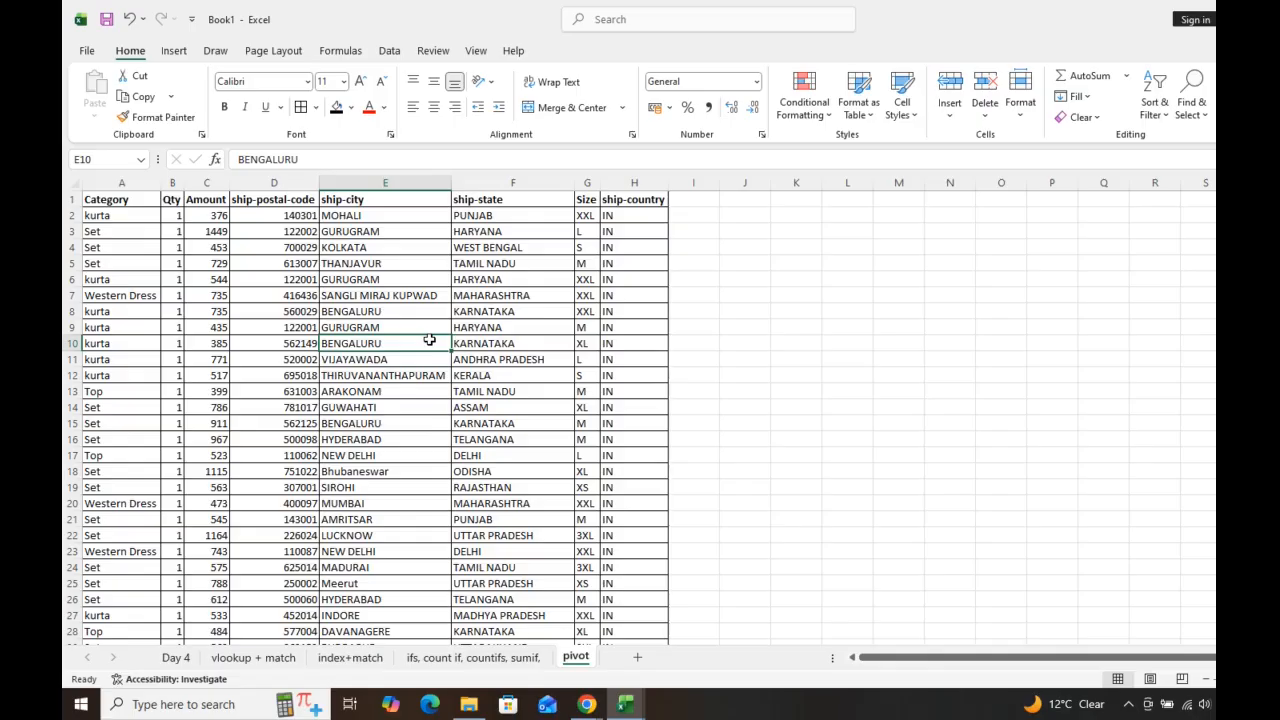
key("ctrl+a")
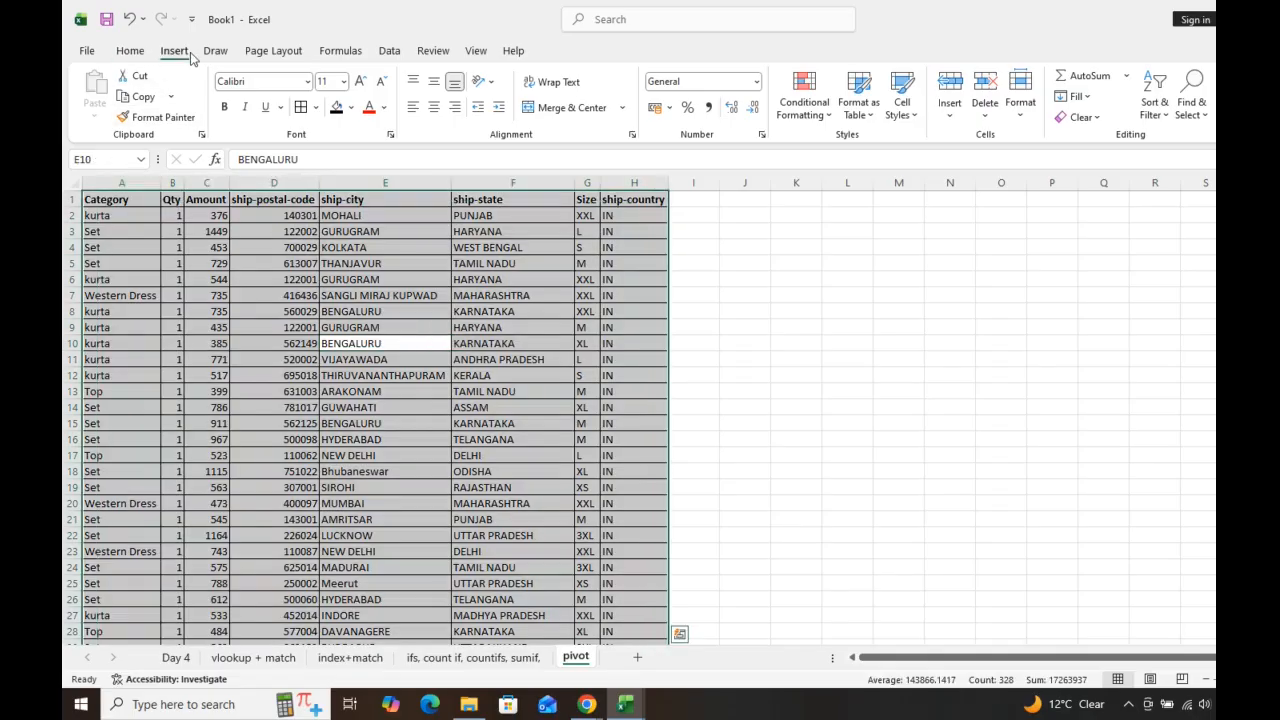
left_click(174, 50)
left_click(100, 88)
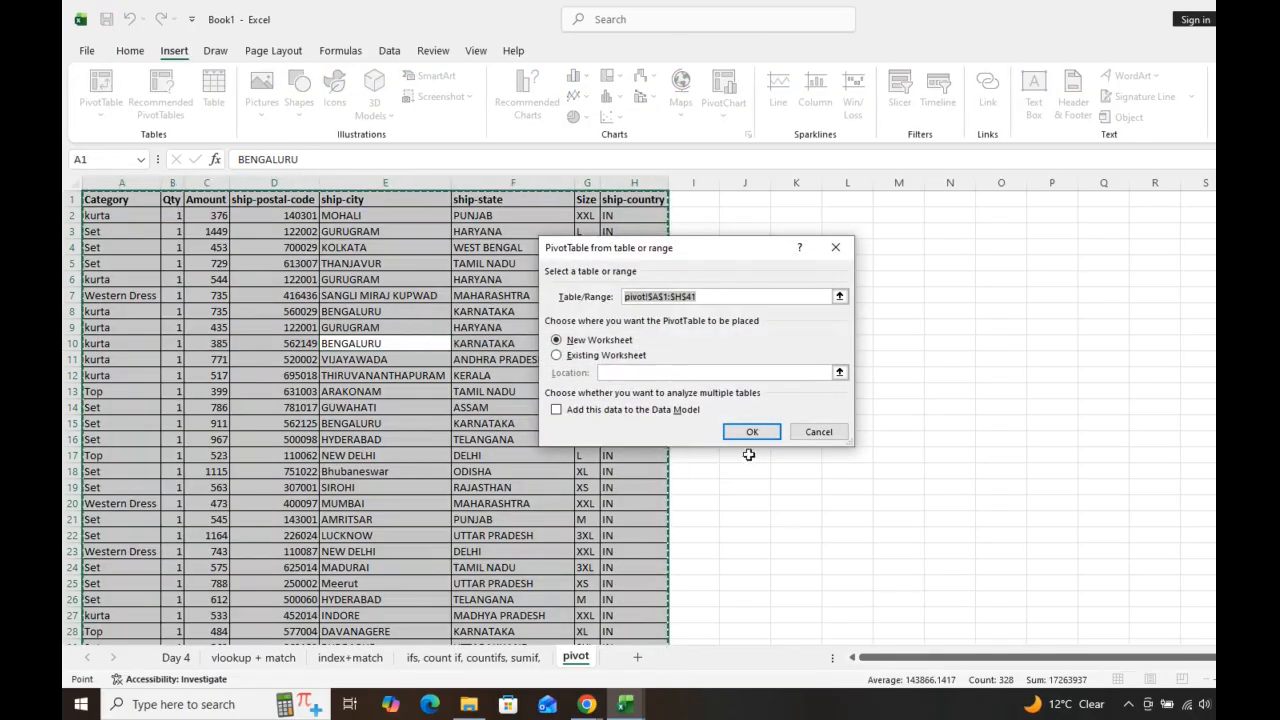
left_click(750, 431)
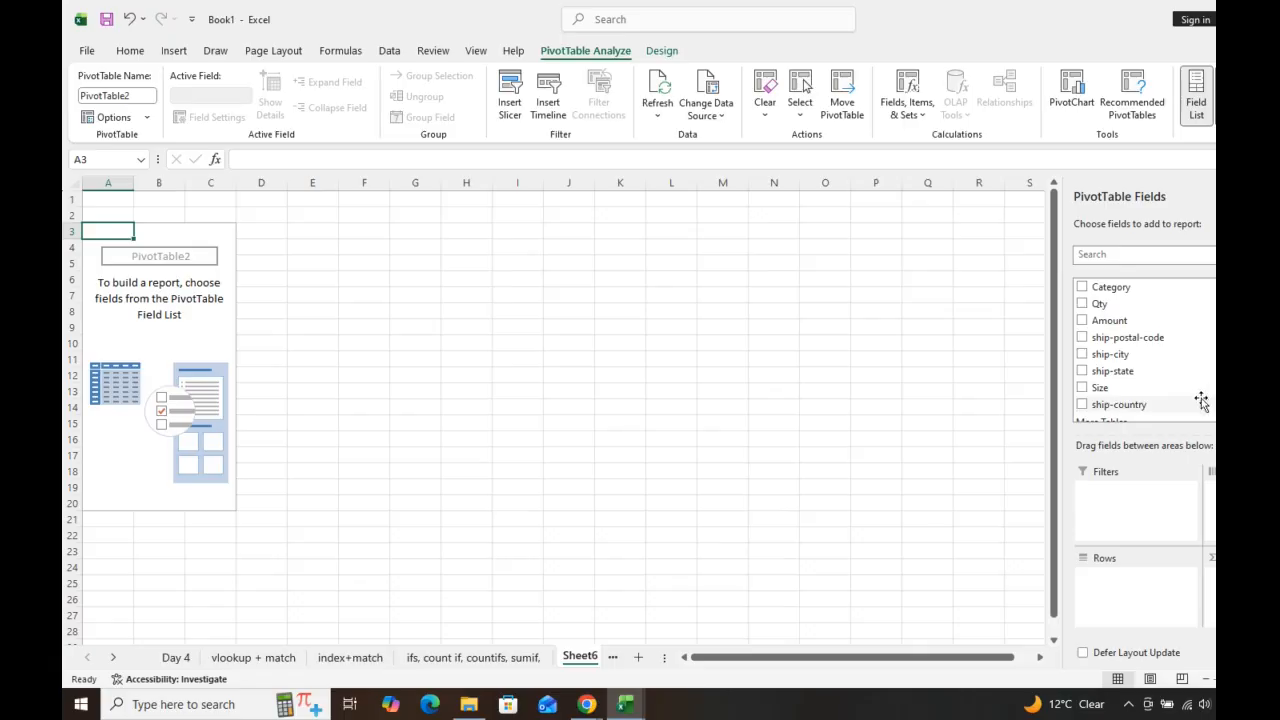
Build the pivot table with ship-state, ship-city and Size as nested row fields and Amount as the summed value
left_click_drag(1129, 378, 1135, 588)
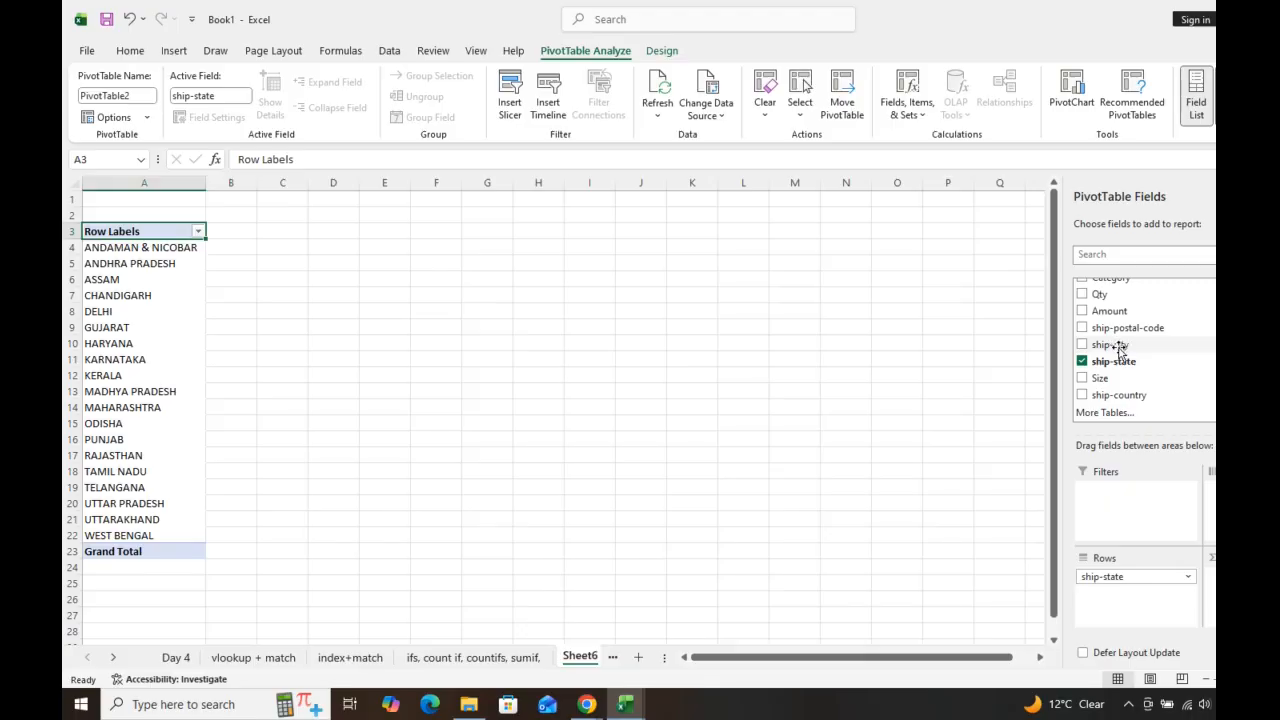
left_click_drag(1118, 347, 1153, 615)
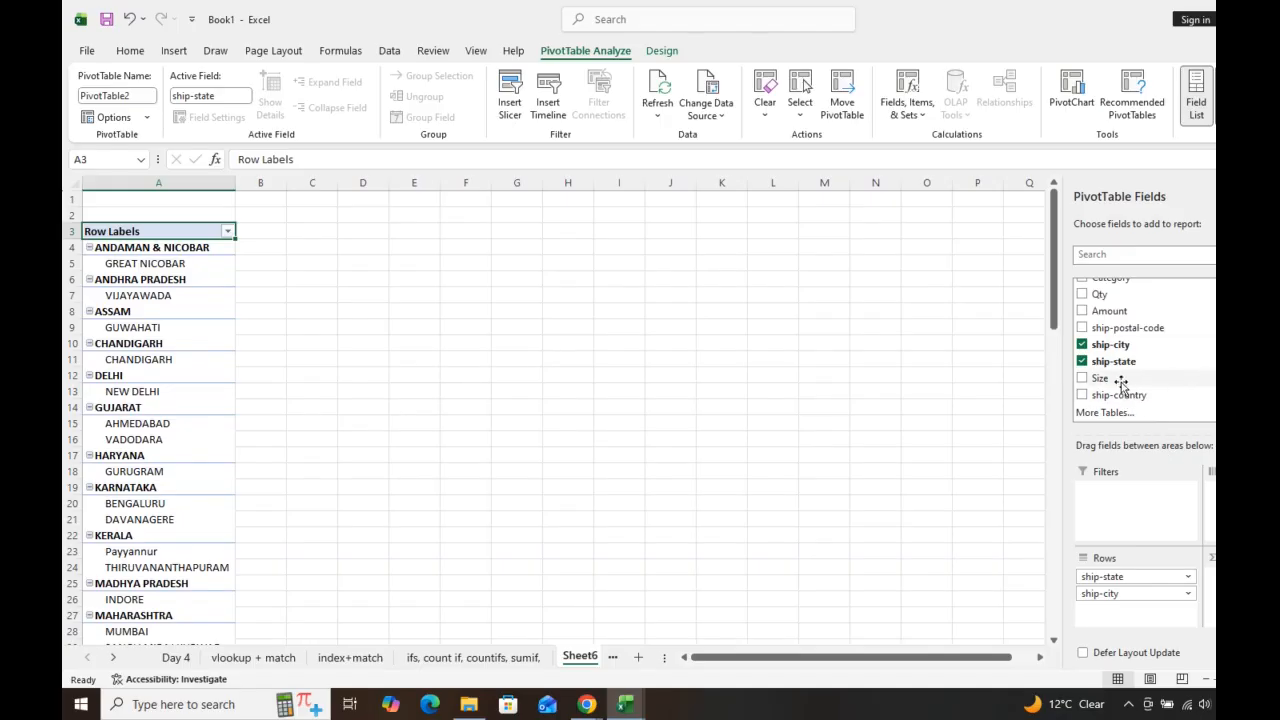
left_click_drag(1147, 385, 1145, 616)
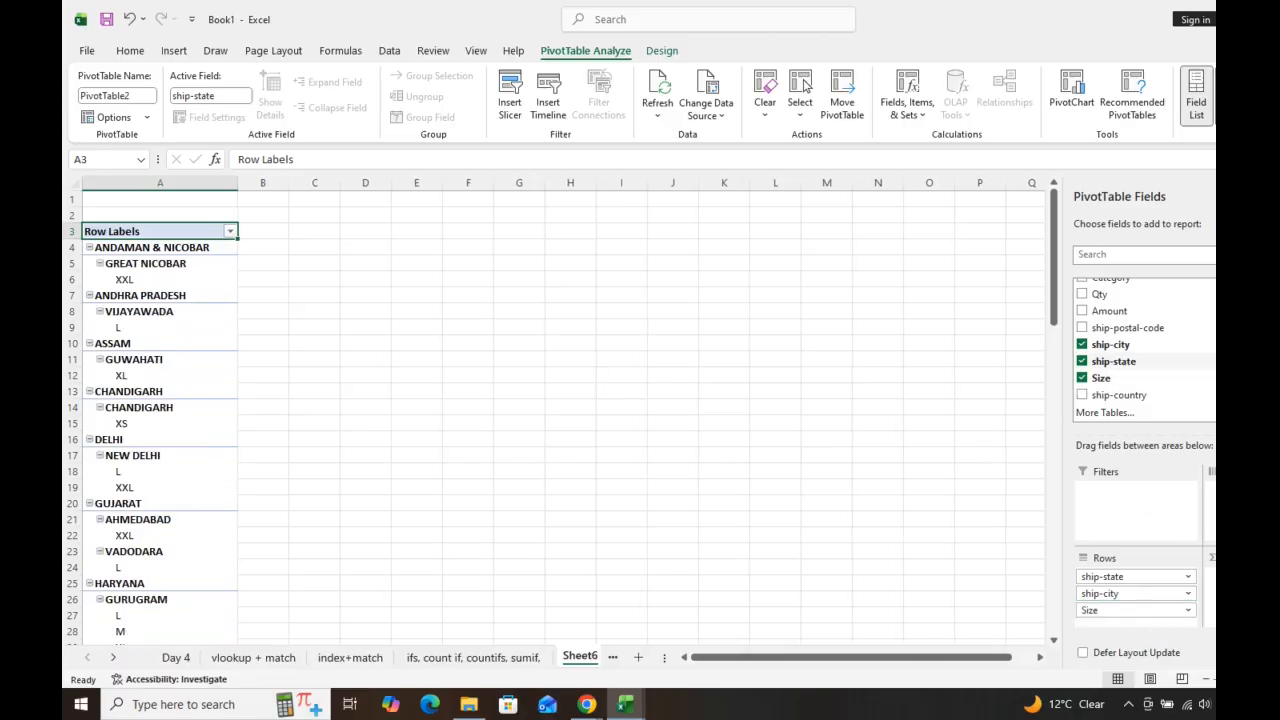
scroll(1094, 326, "up", 1)
left_click_drag(1094, 324, 1222, 585)
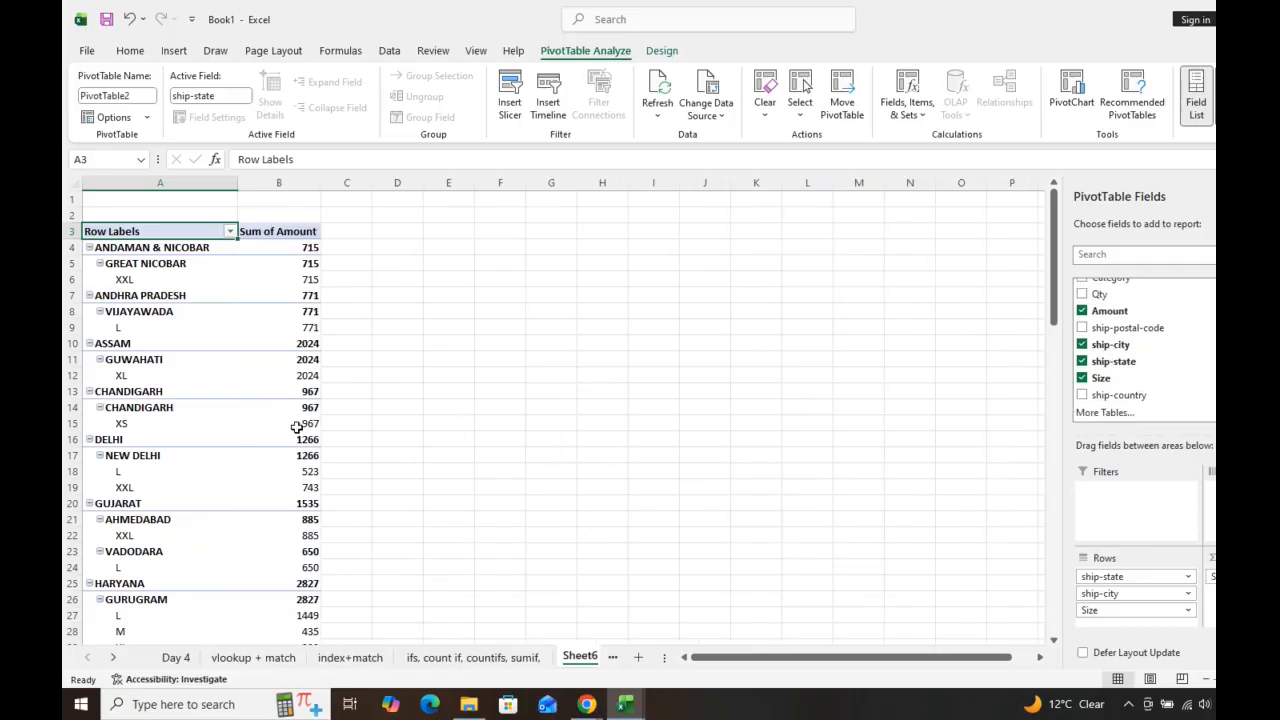
Close the PivotTable field list and change the pivot table's report layout to Tabular Form
left_click(167, 425)
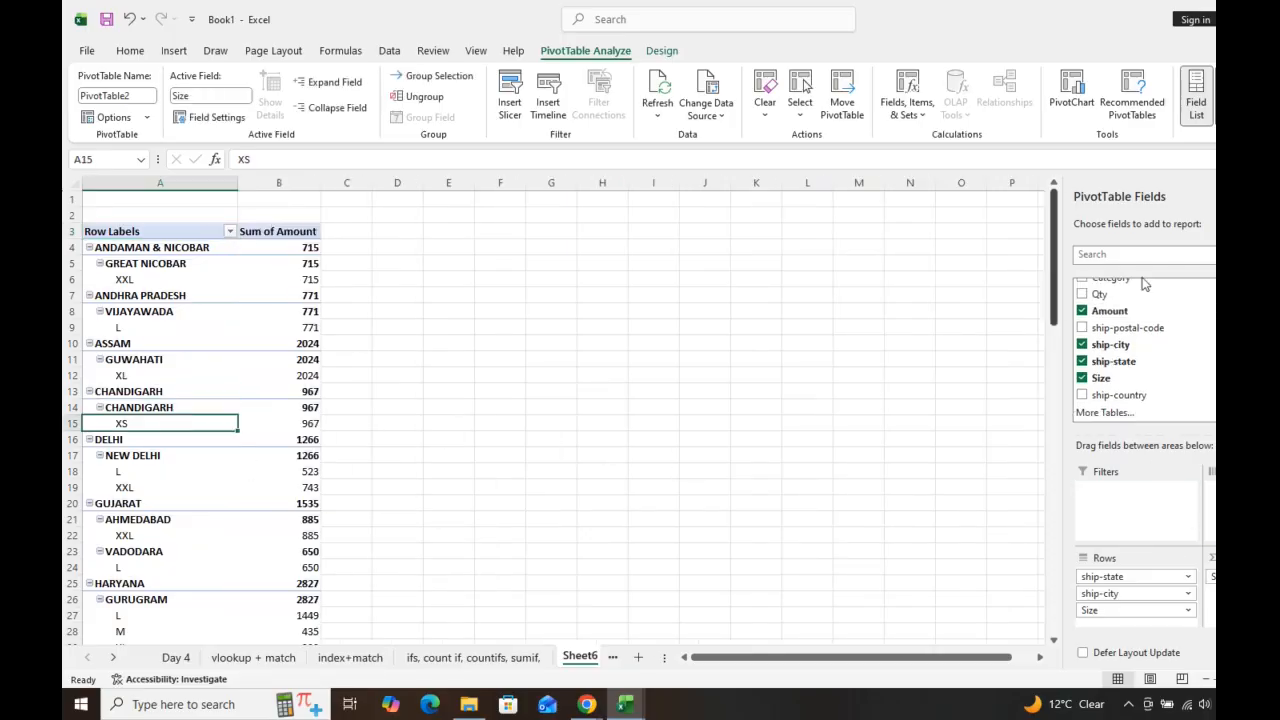
left_click(1279, 197)
left_click(165, 449)
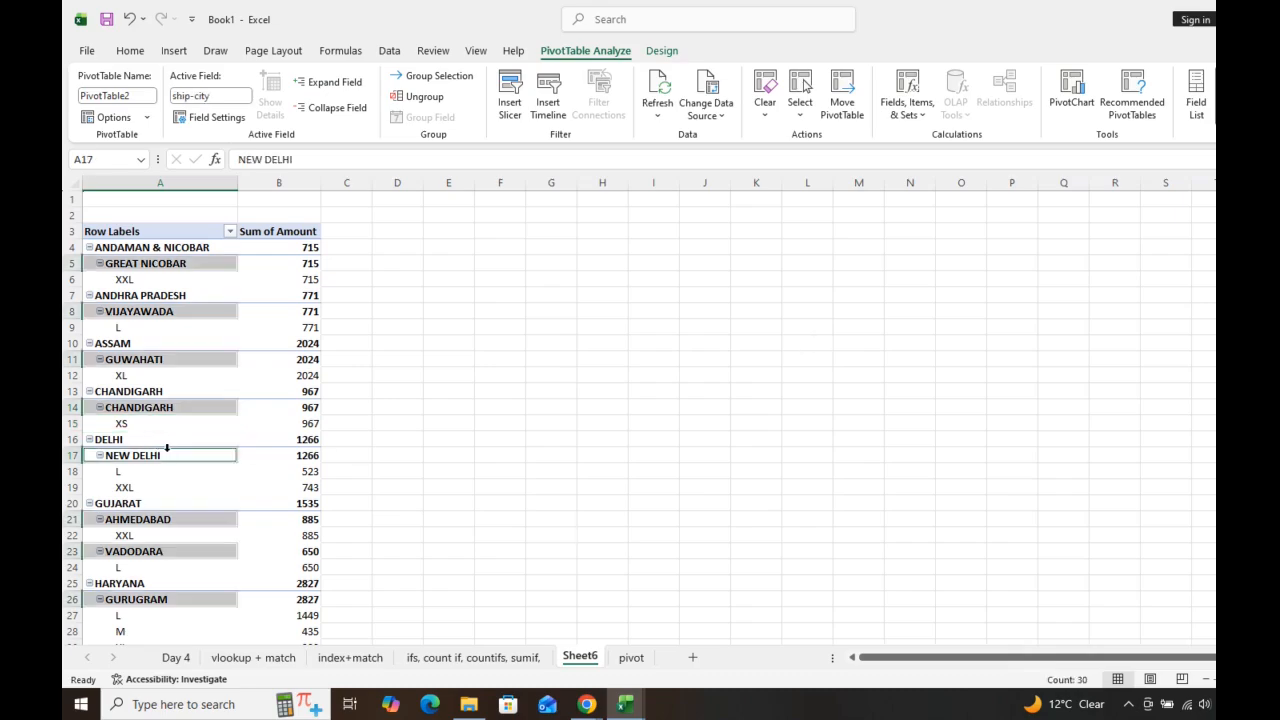
key("ctrl+a")
left_click(221, 351)
key("ctrl+a")
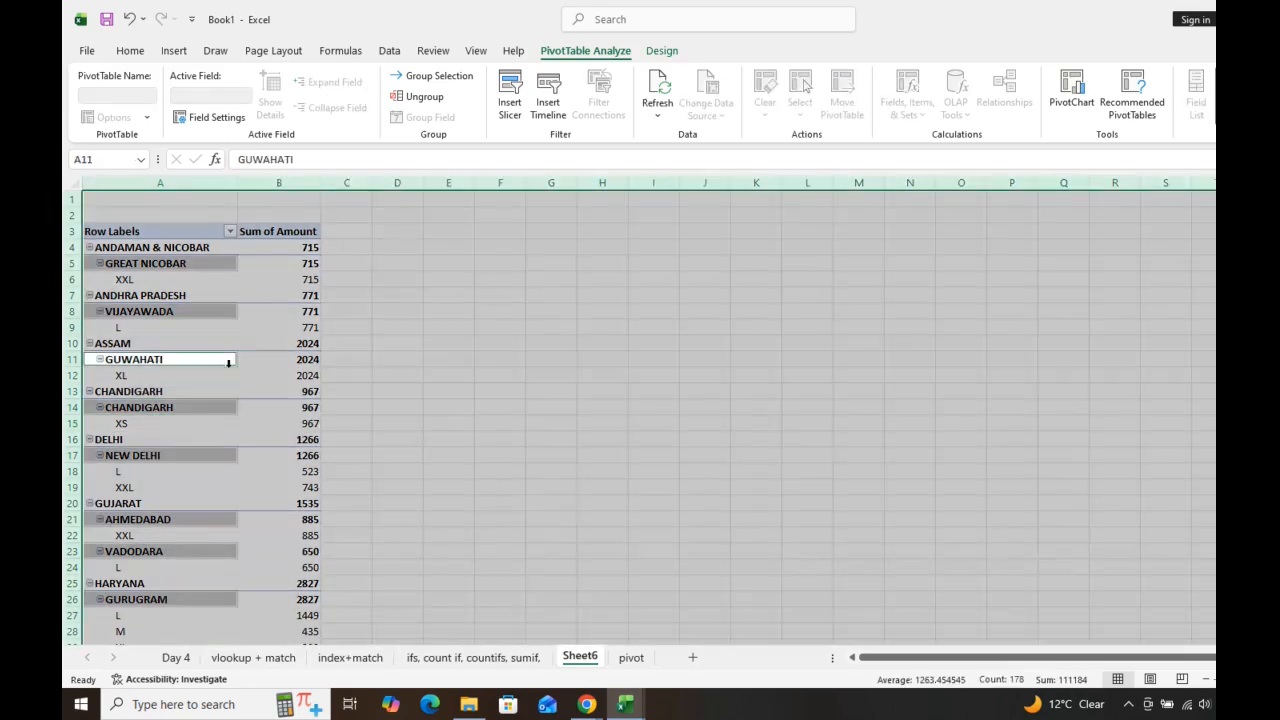
left_click(266, 231)
key("ctrl+a")
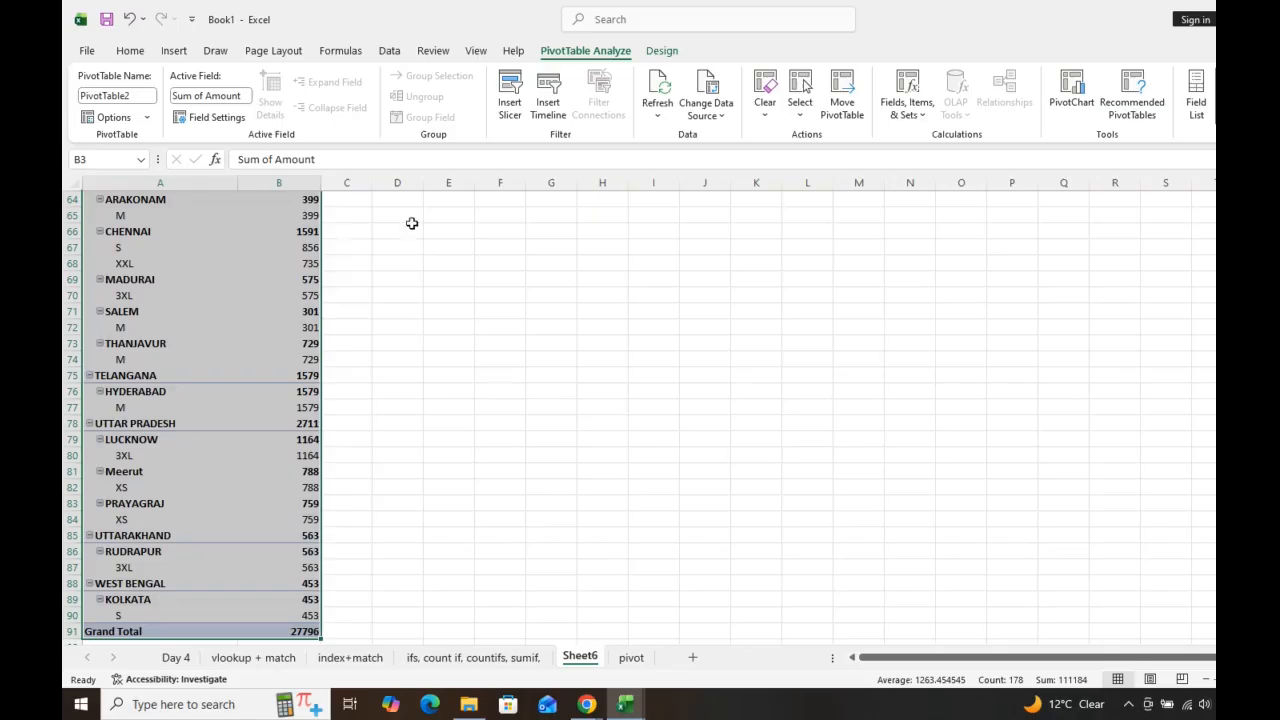
left_click(662, 51)
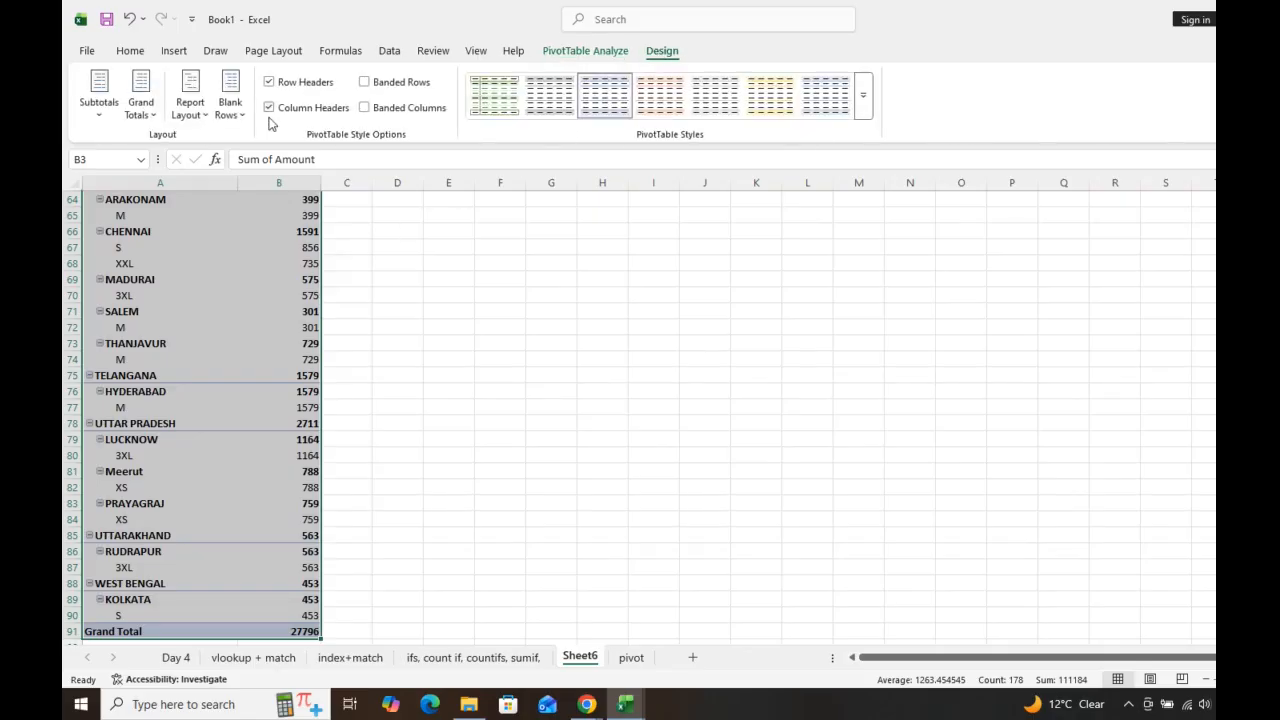
left_click(190, 104)
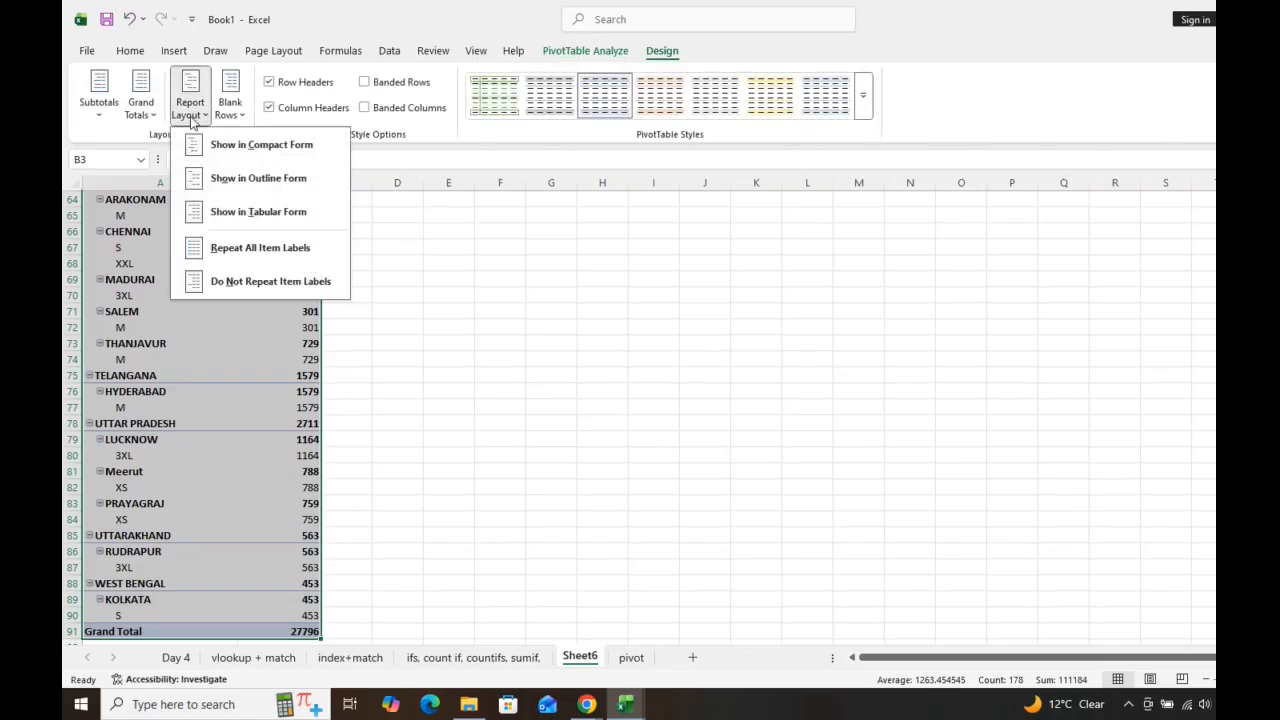
left_click(239, 216)
left_click(543, 329)
left_click(284, 331)
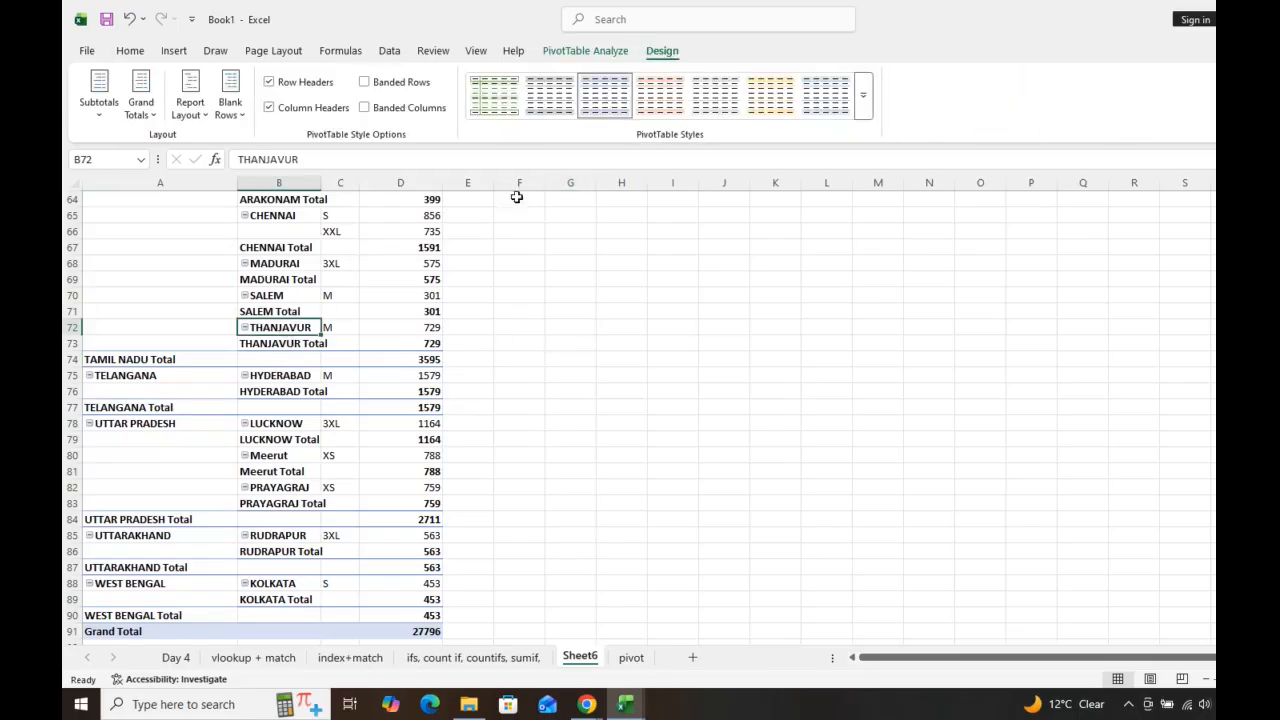
Return to the start of the pivot table and examine its tabular columns and subtotal rows
left_click(489, 299)
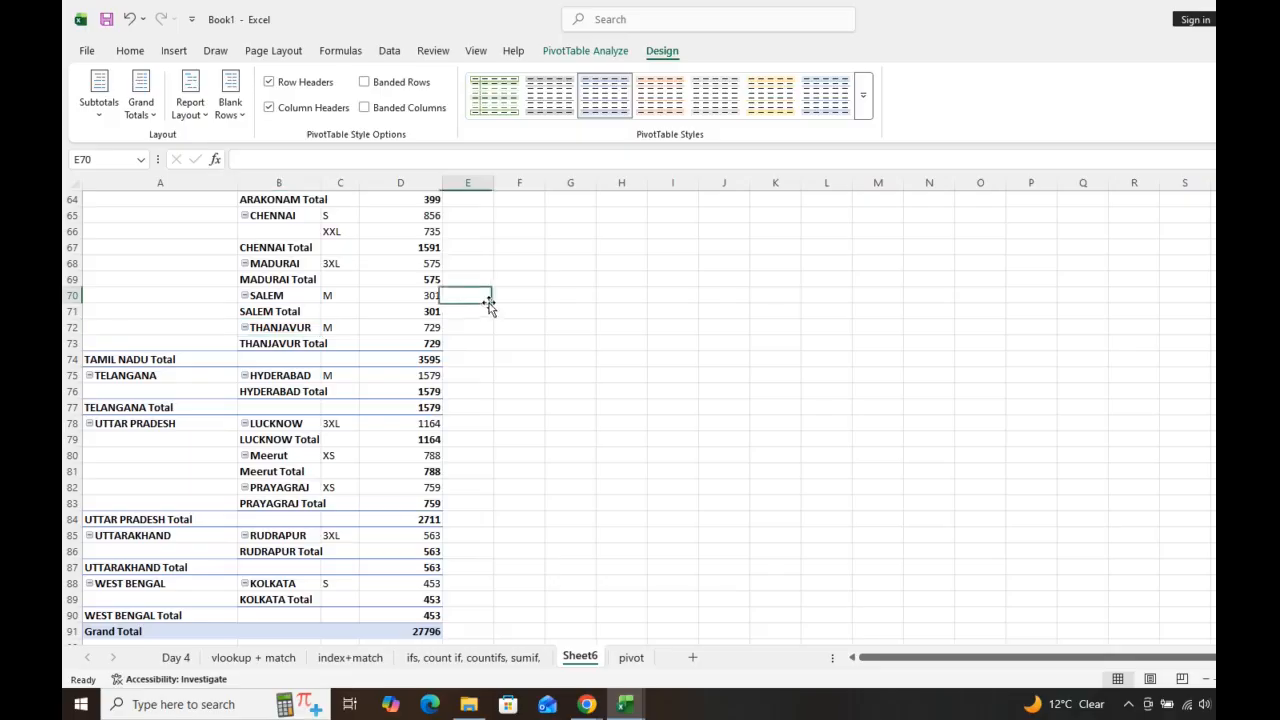
key("ctrl+Up")
key("Left")
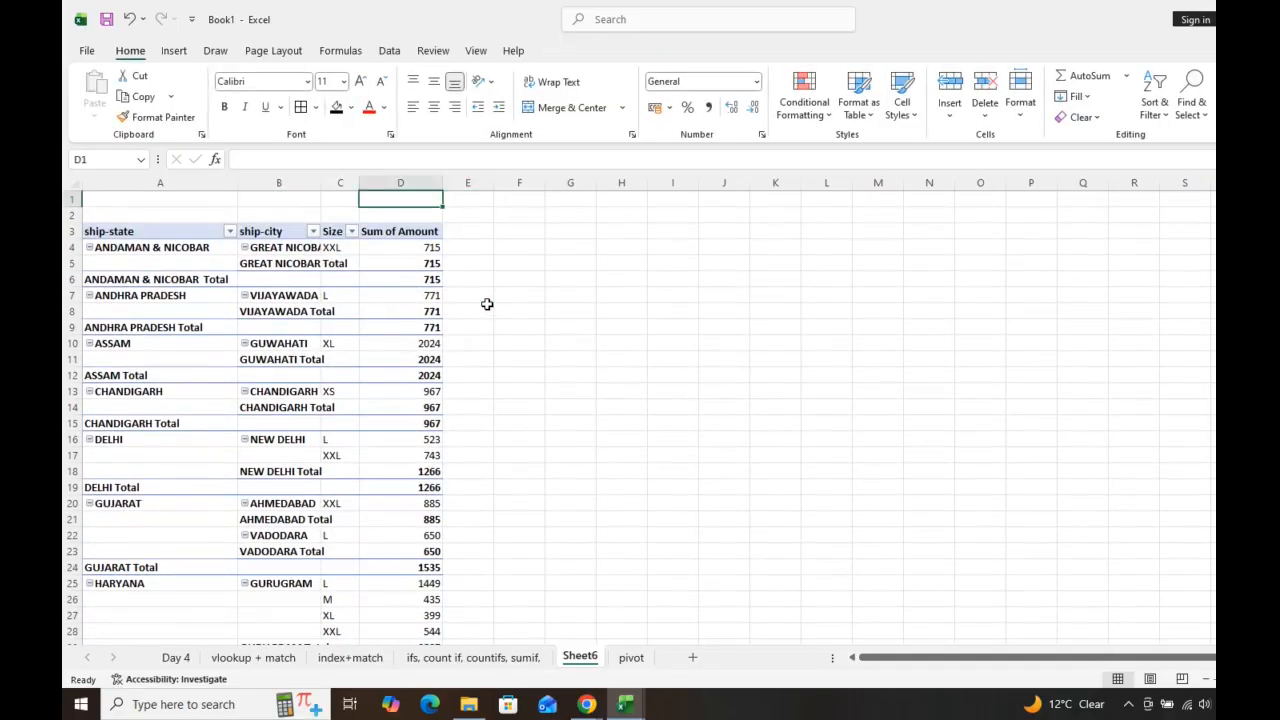
key("Down")
key("Left")
key("Left")
key("Down")
key("Left")
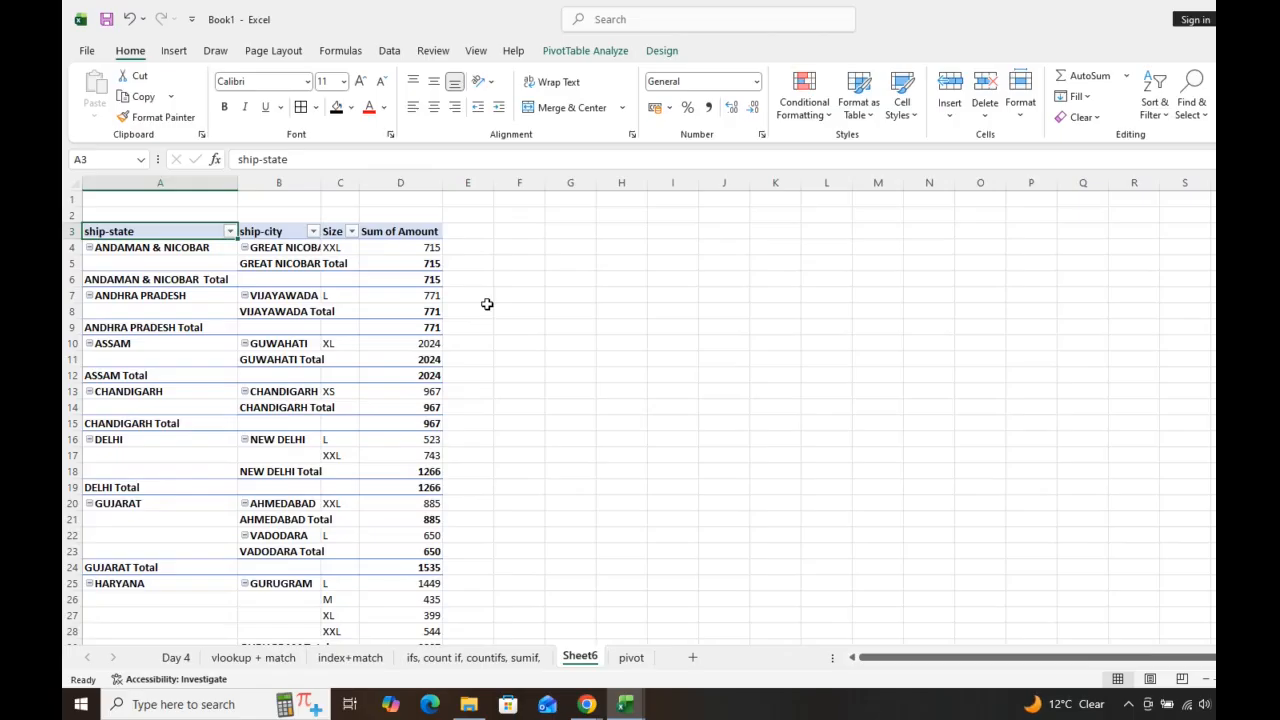
left_click(309, 278)
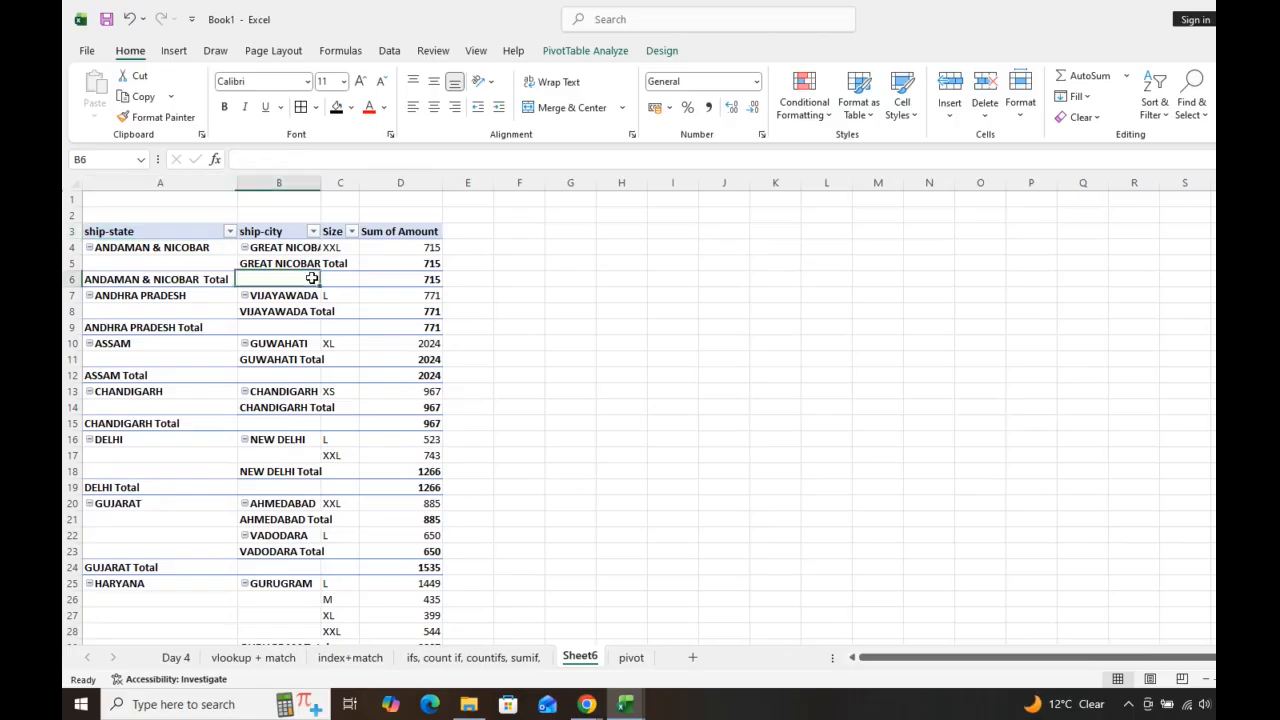
Reopen the PivotTable field list and set the ship-city field's subtotals to None
left_click(645, 54)
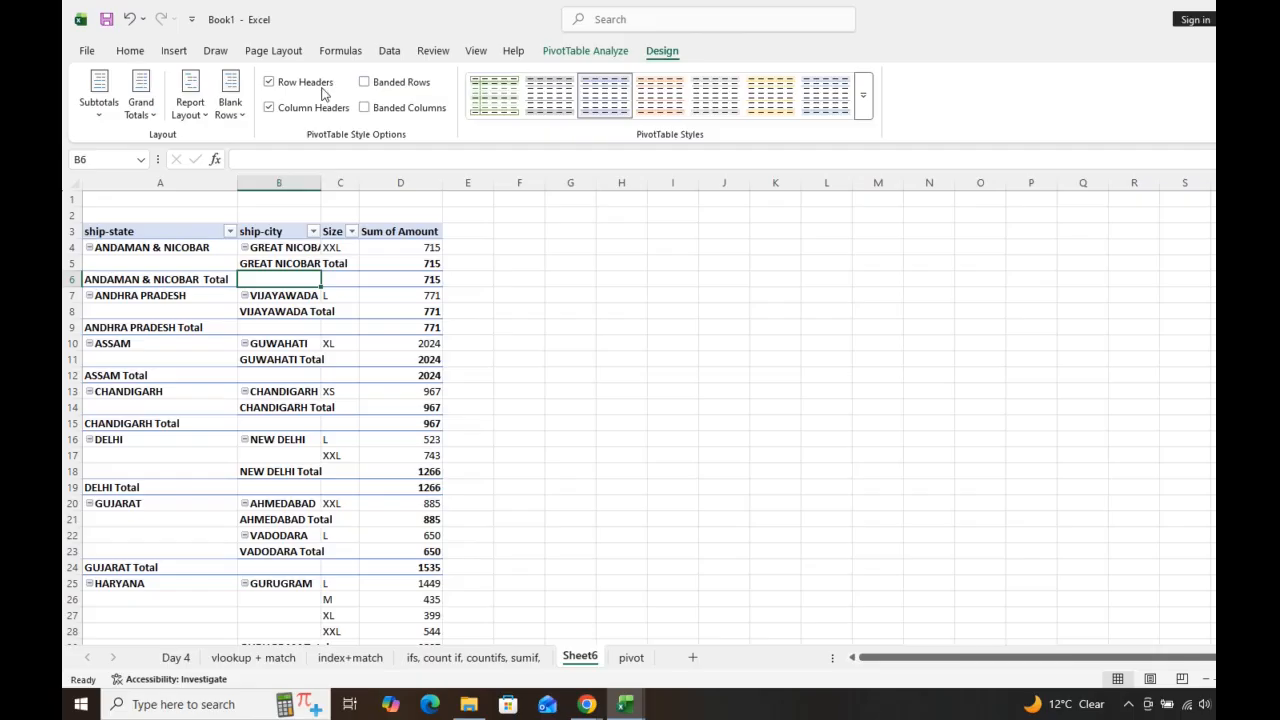
left_click(586, 55)
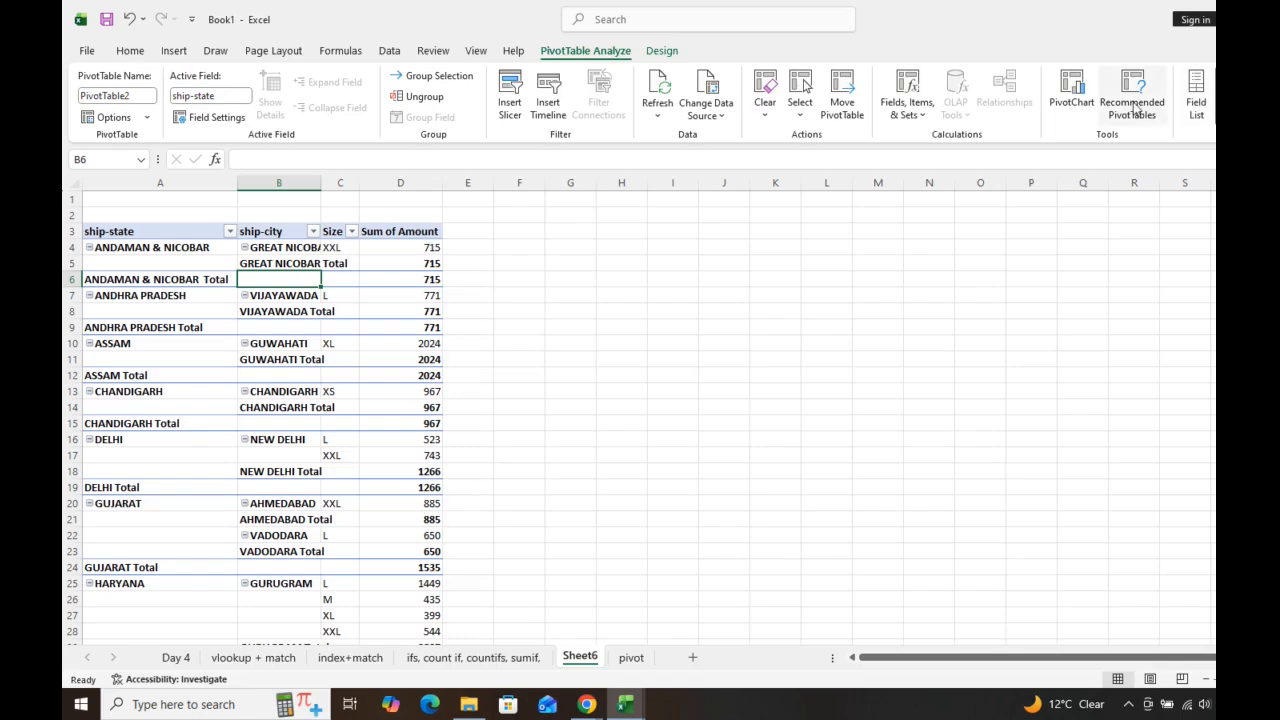
left_click(1196, 108)
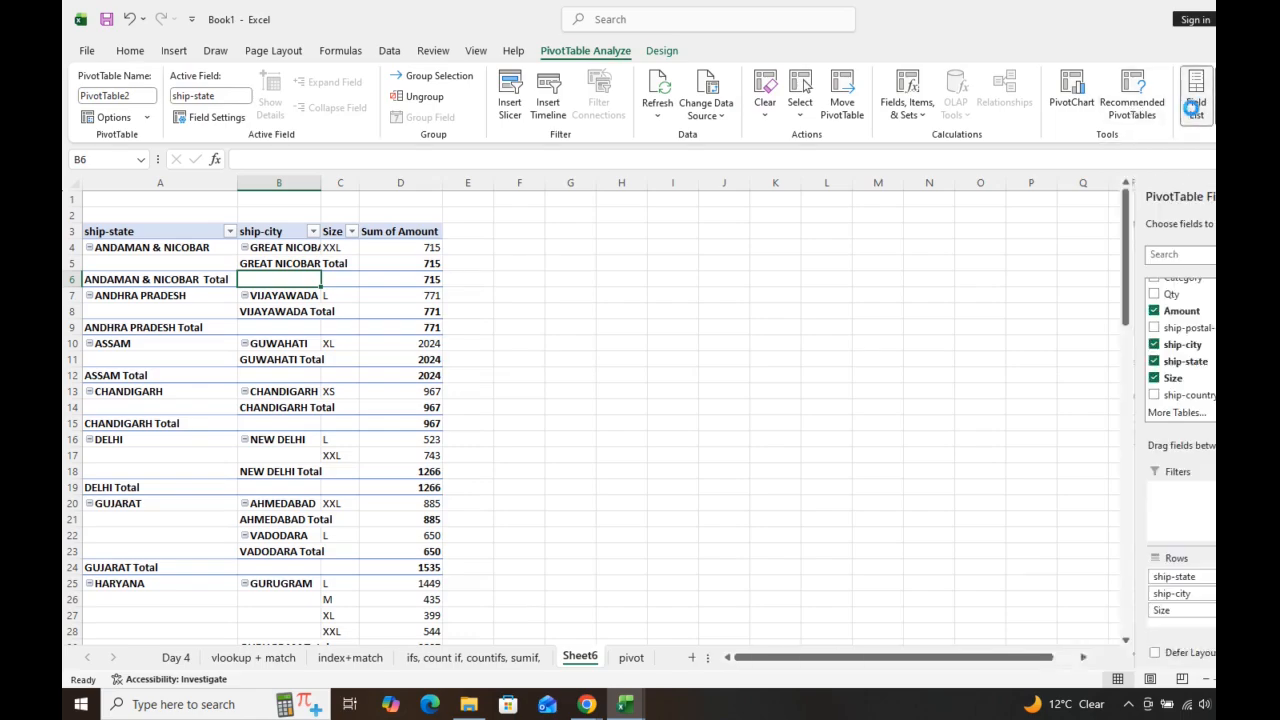
left_click(1188, 596)
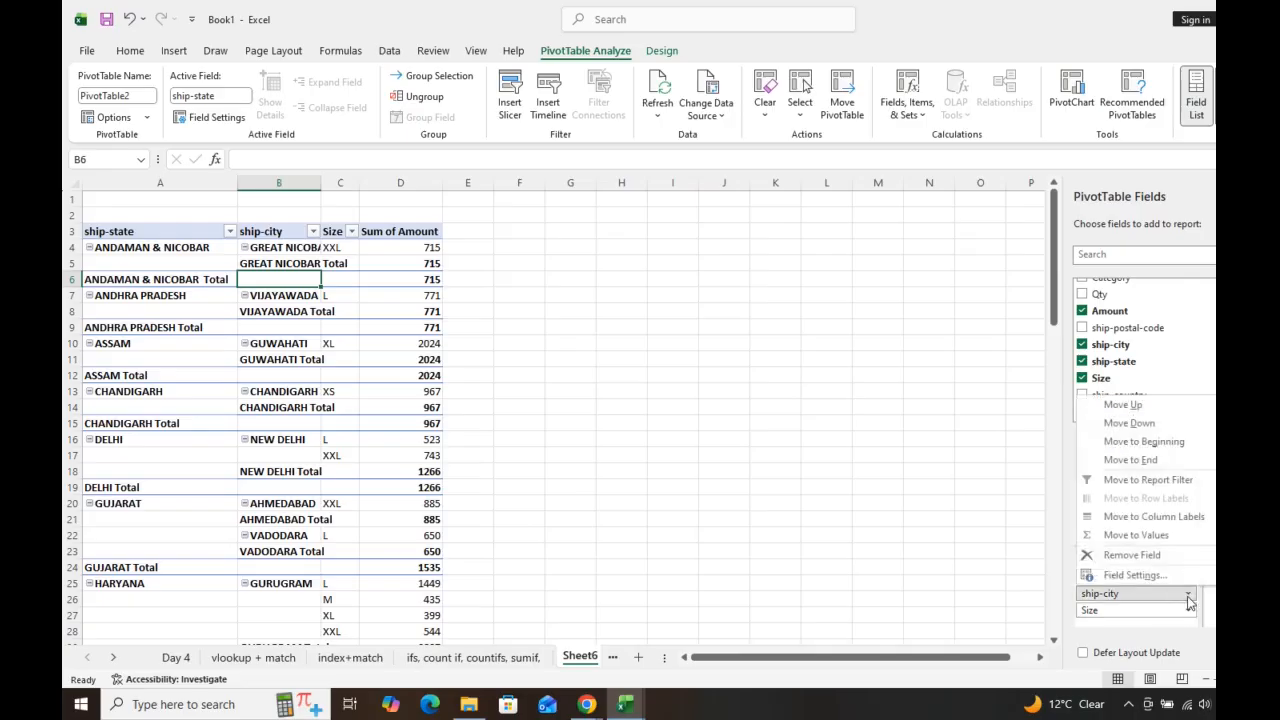
left_click(1157, 577)
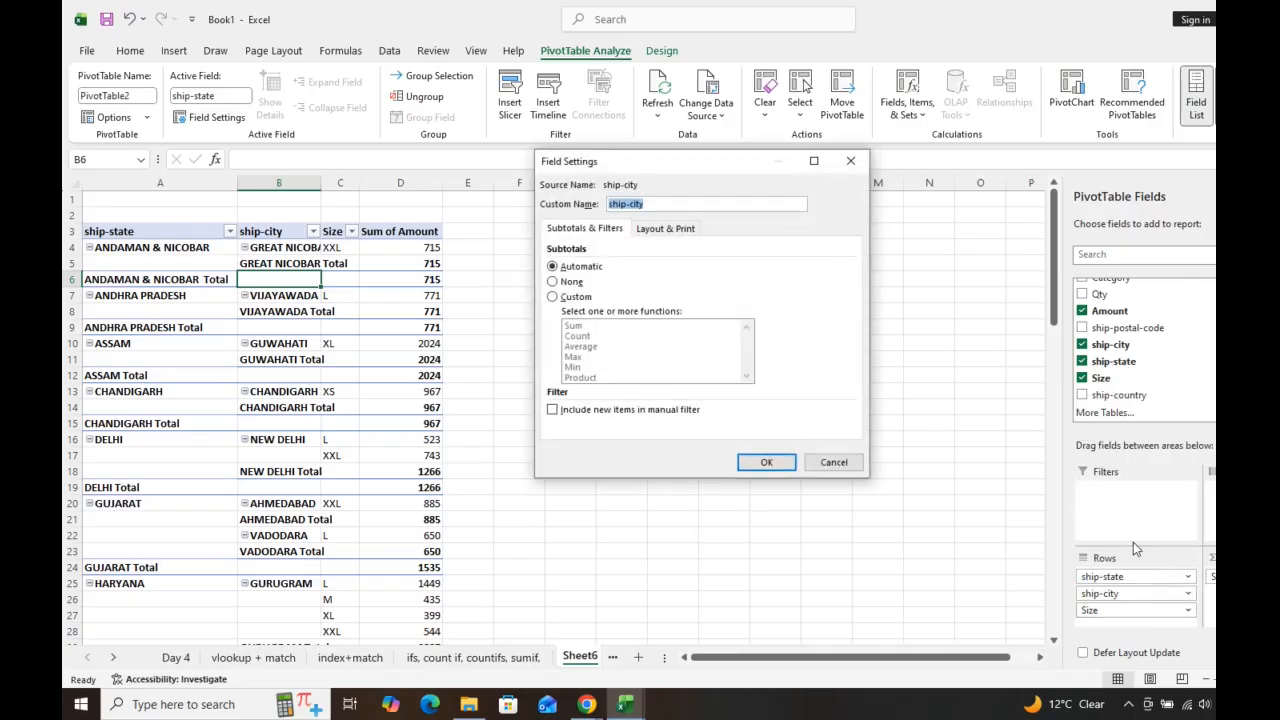
left_click(568, 284)
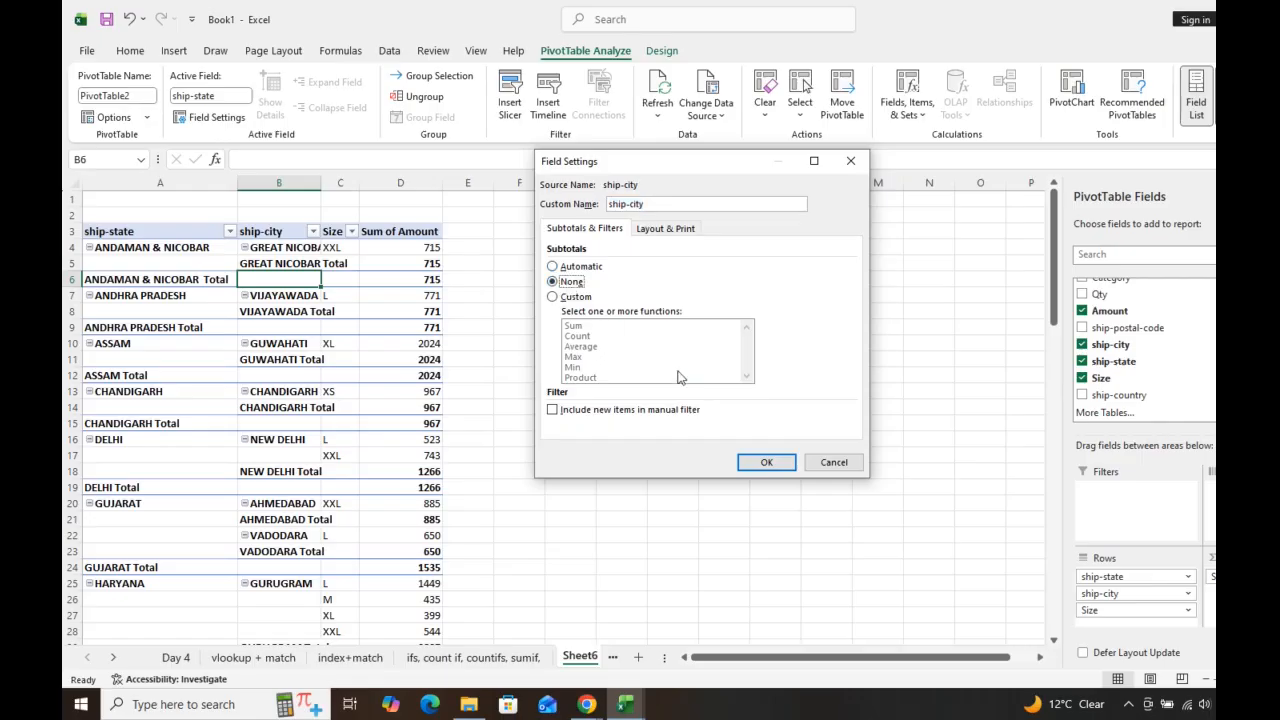
left_click(763, 460)
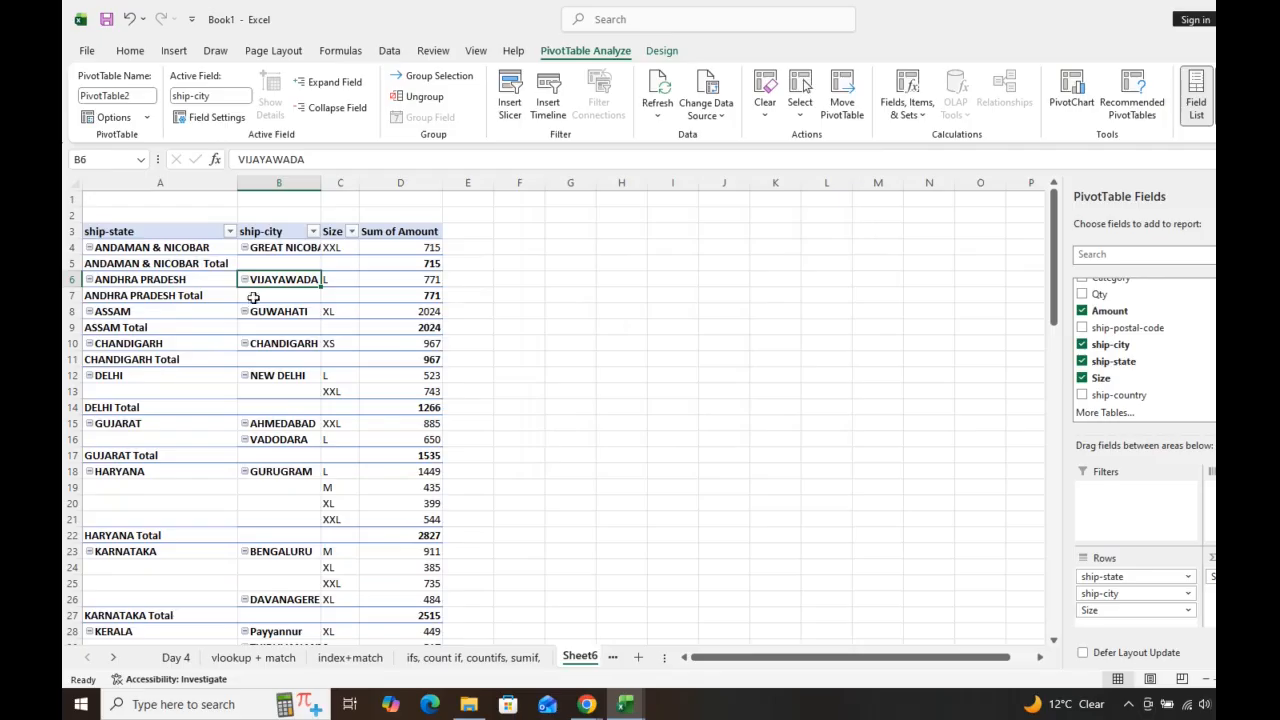
Copy the entire pivot table and paste it over itself as values only
left_click(248, 280)
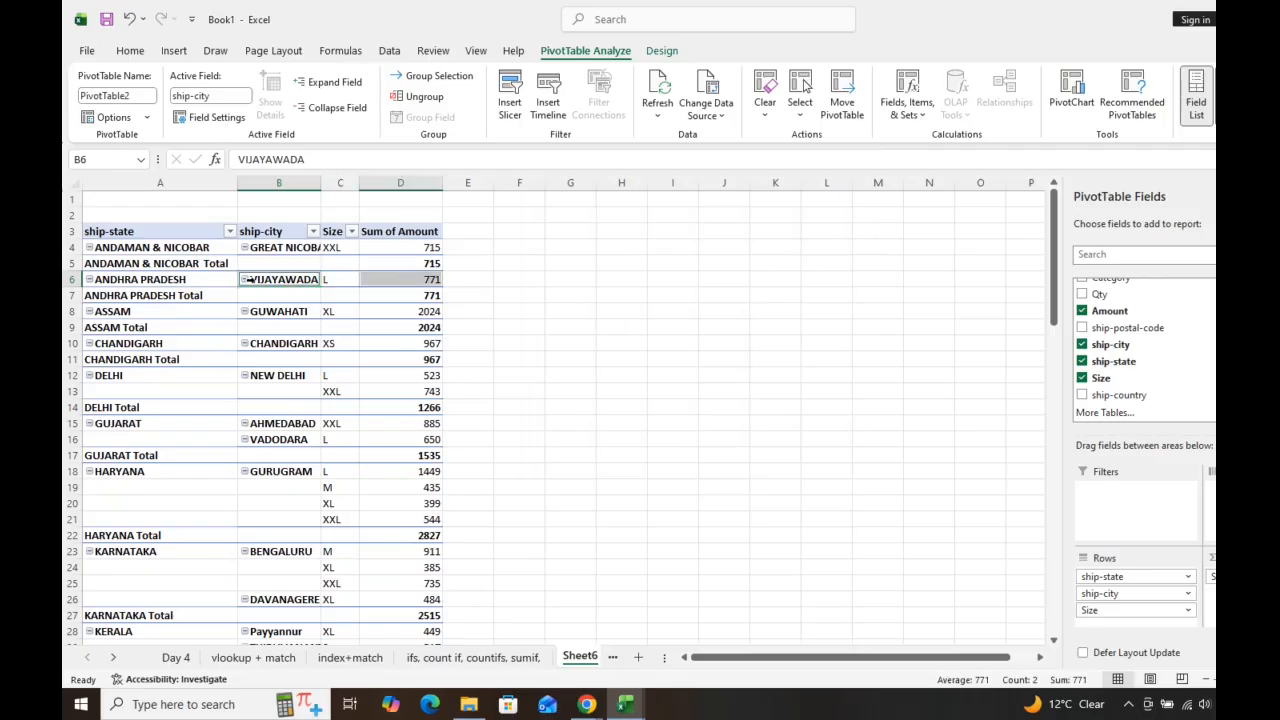
left_click(426, 340)
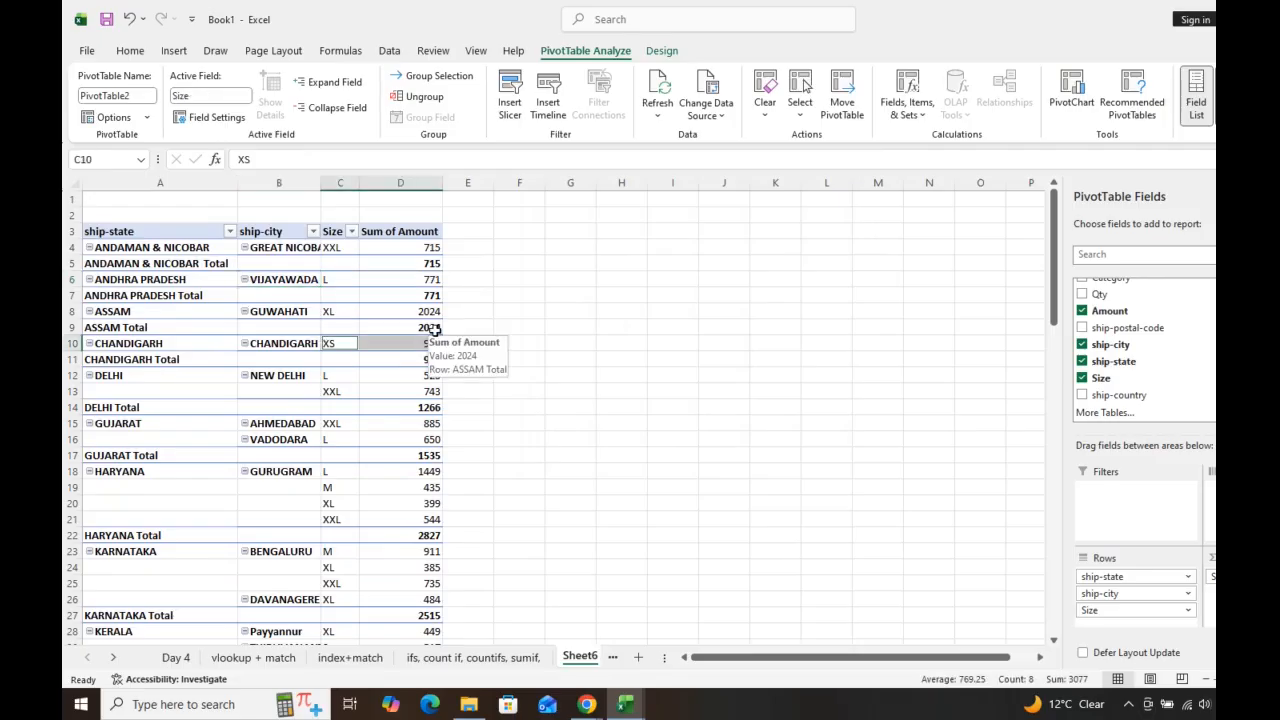
key("Up")
key("Up")
key("Up")
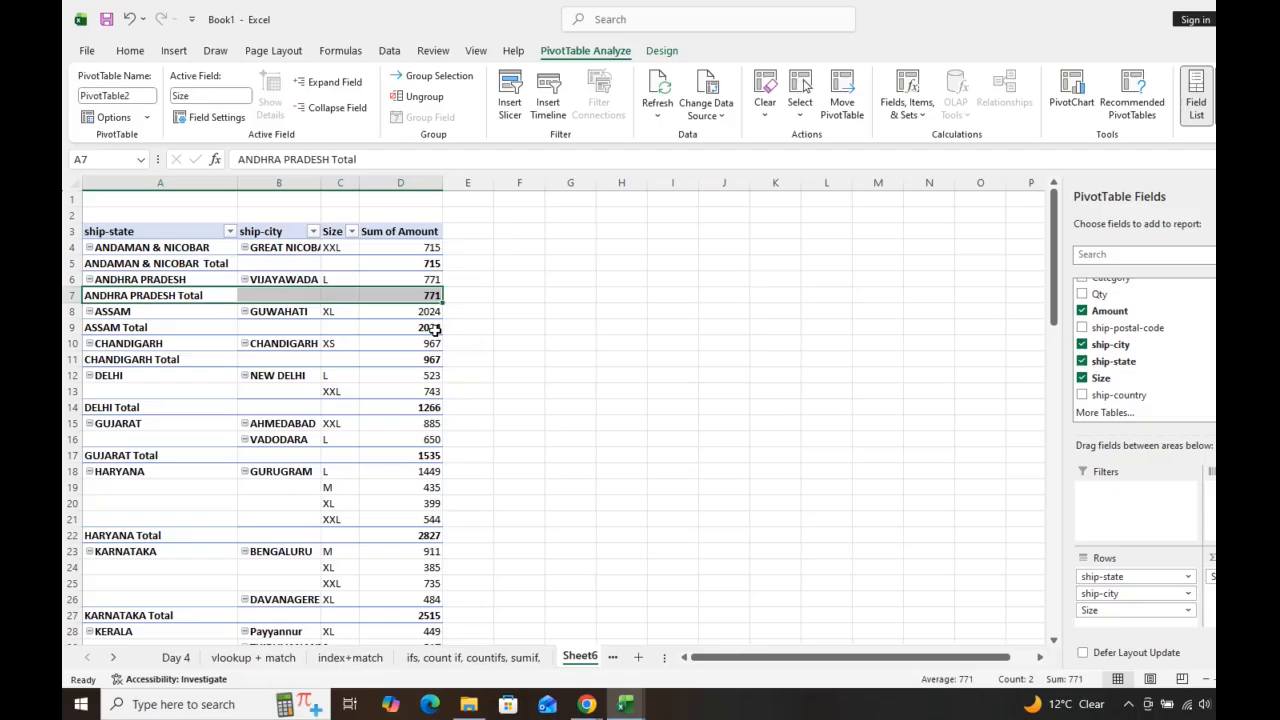
key("ctrl+a")
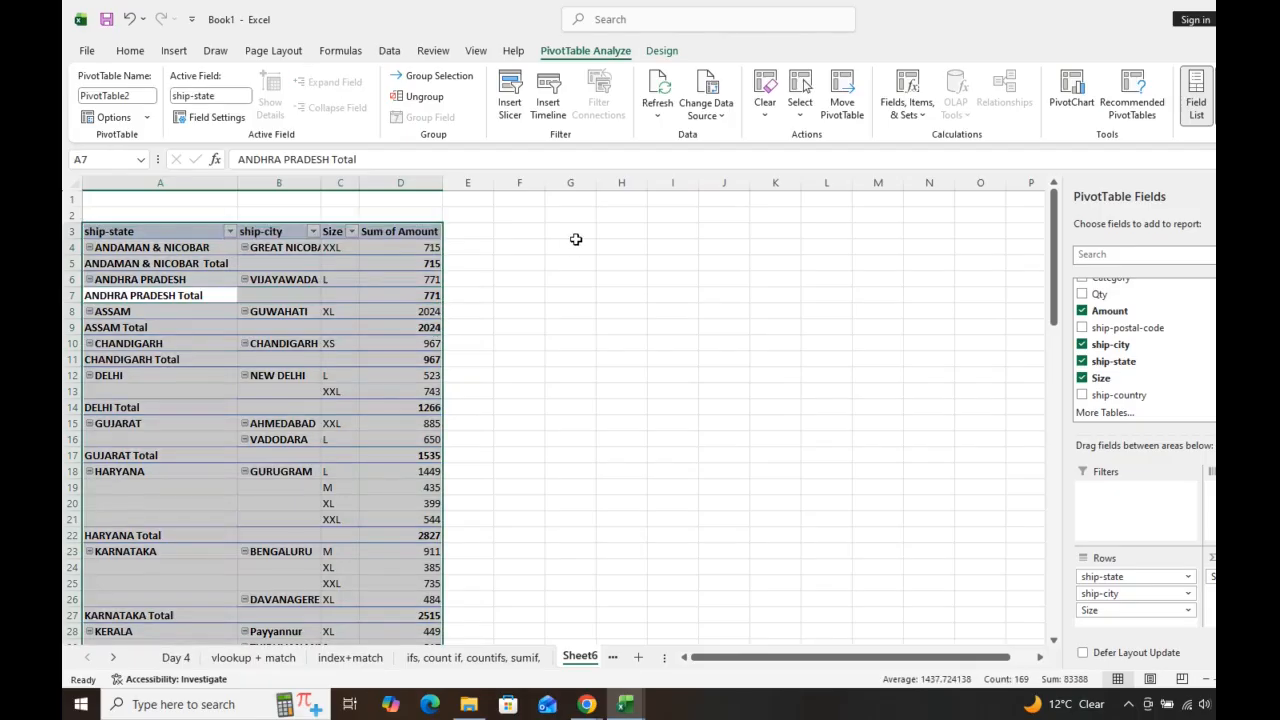
key("ctrl+c")
key("ctrl+alt+v")
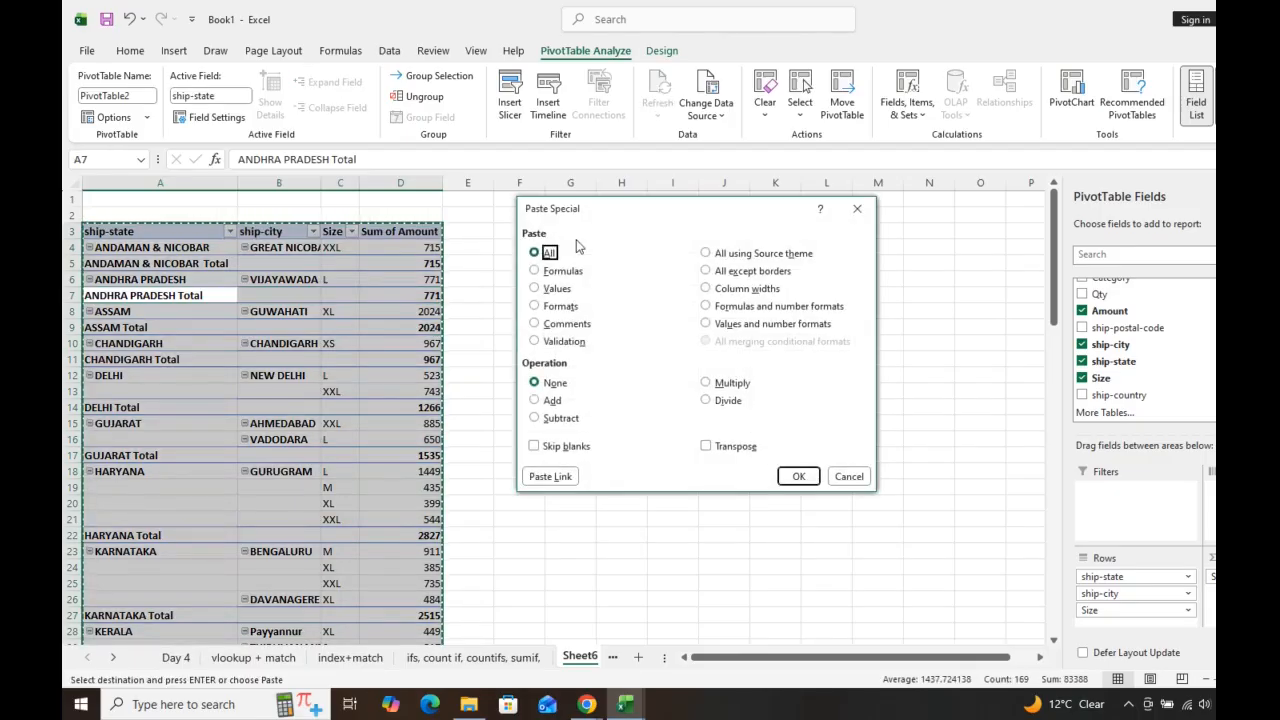
key("v")
key("Return")
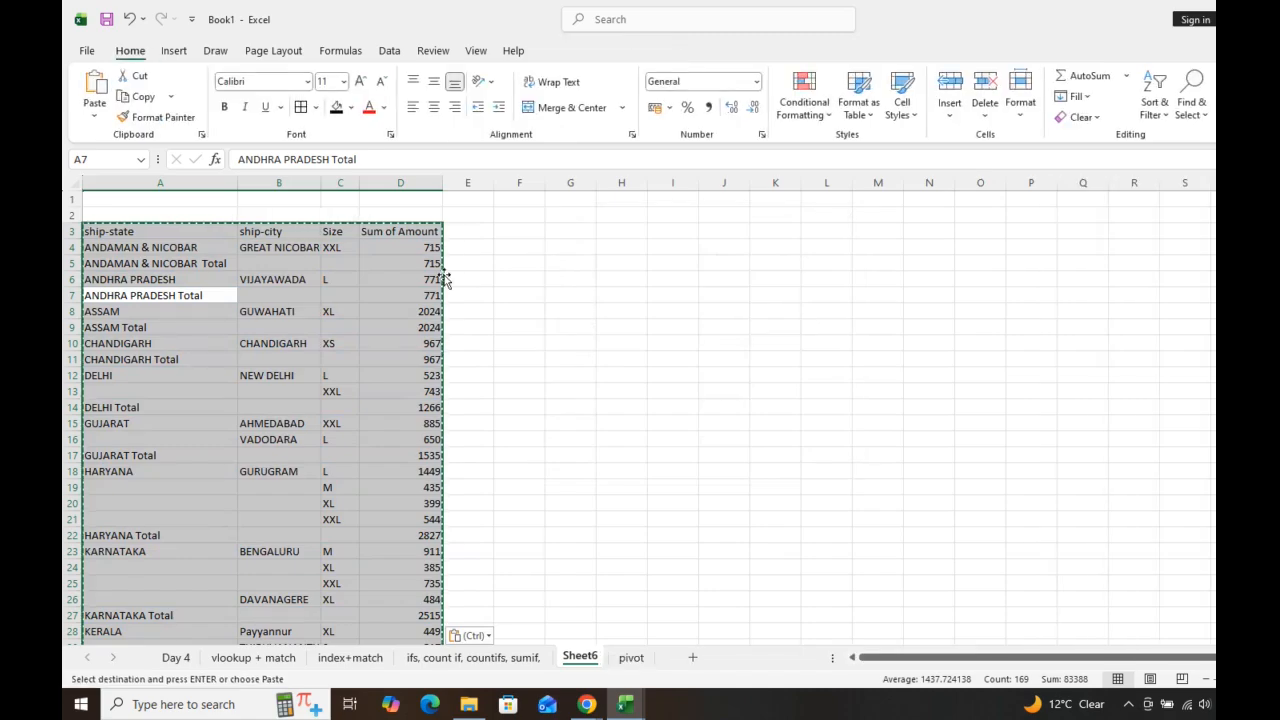
left_click(419, 231)
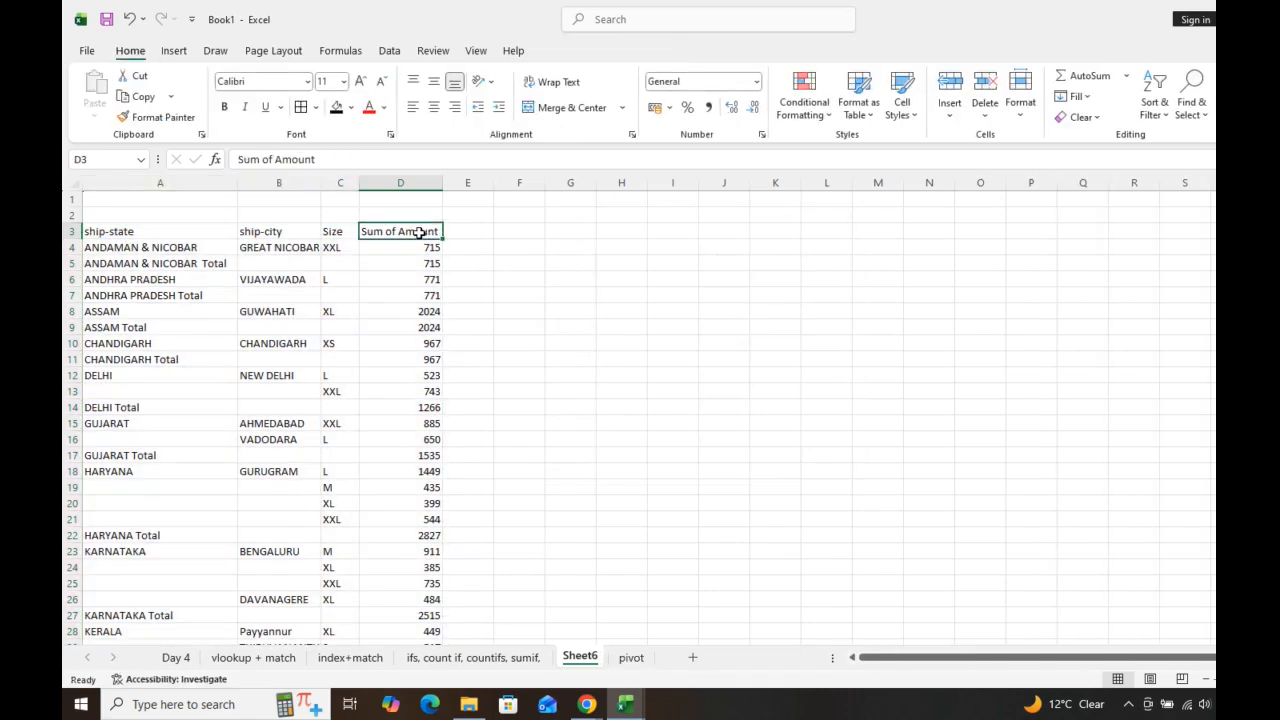
Rename the amount column header in D3 to AMOUNT, and make header row A3:D3 bold with a yellow fill
type("AMOUNT")
key("Return")
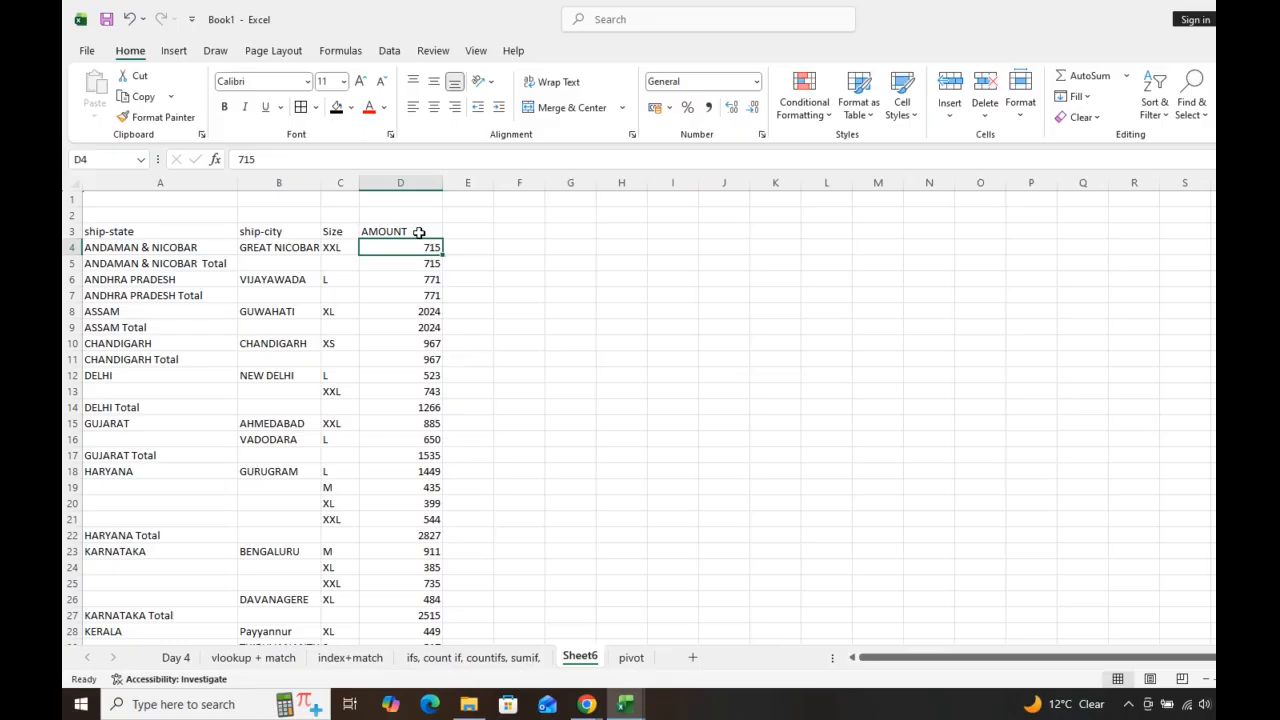
left_click(419, 231)
key("shift+Left")
key("shift+Left")
key("shift+Left")
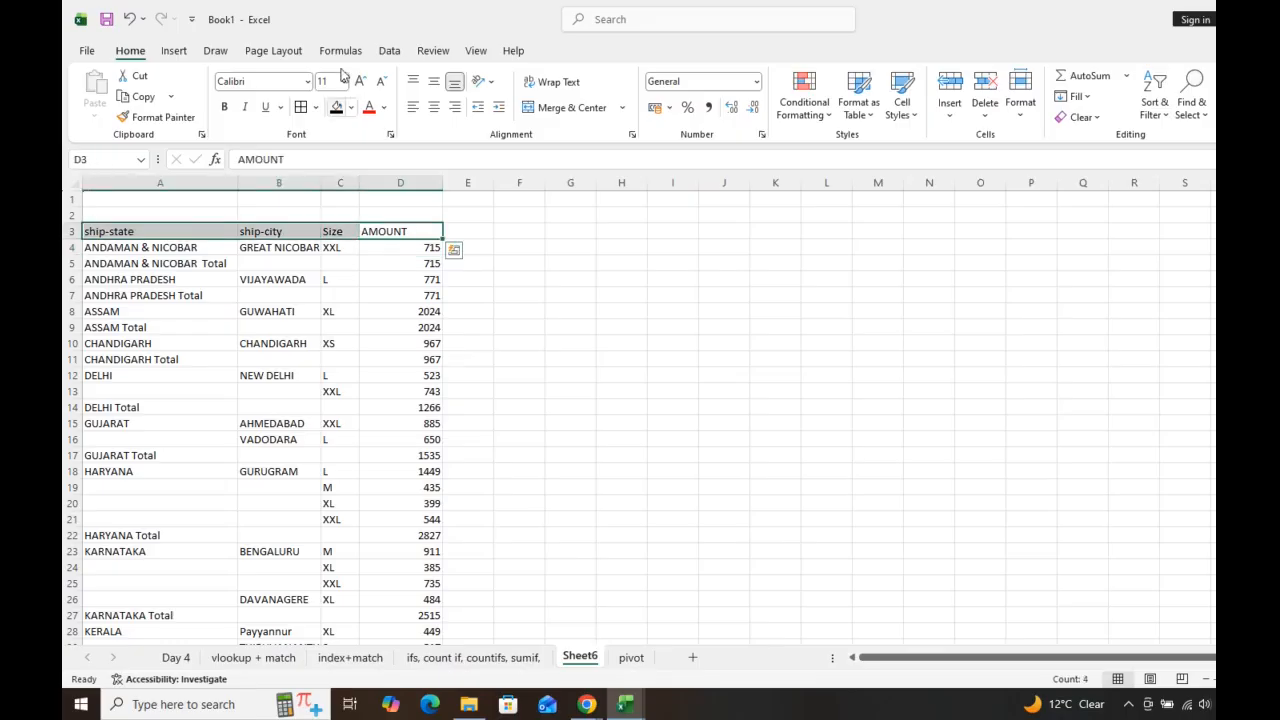
left_click(337, 107)
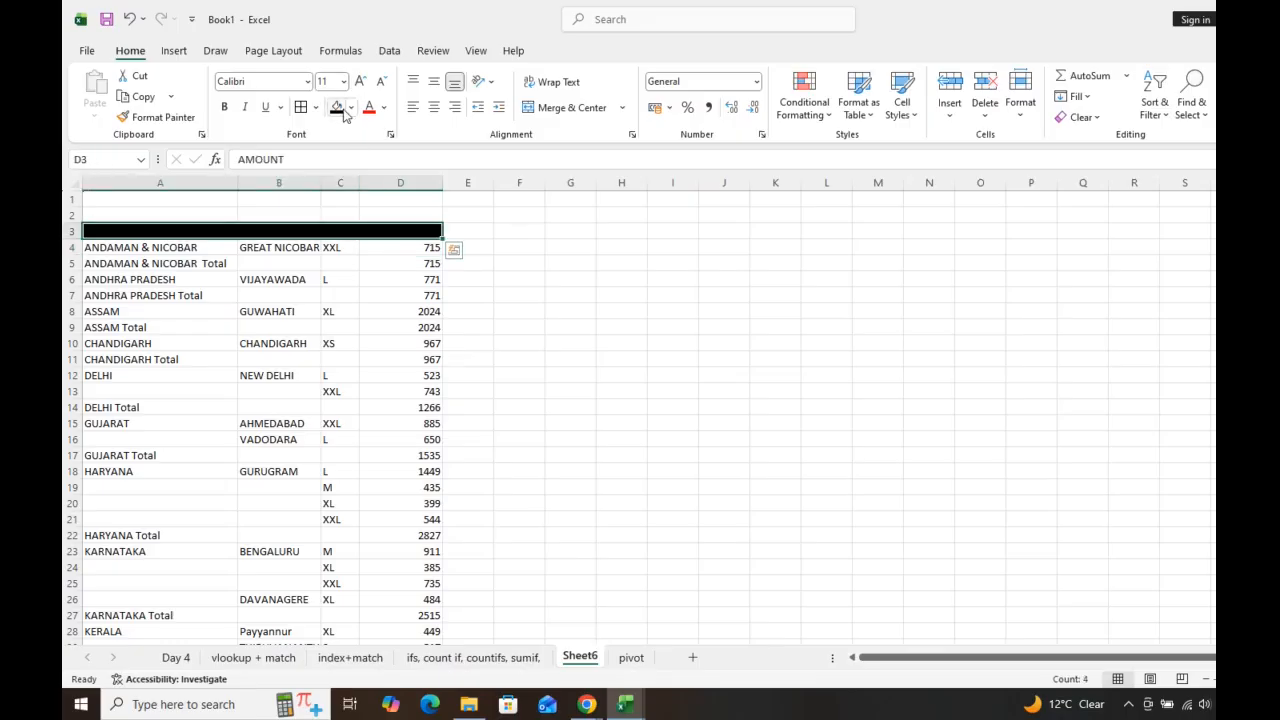
left_click(351, 107)
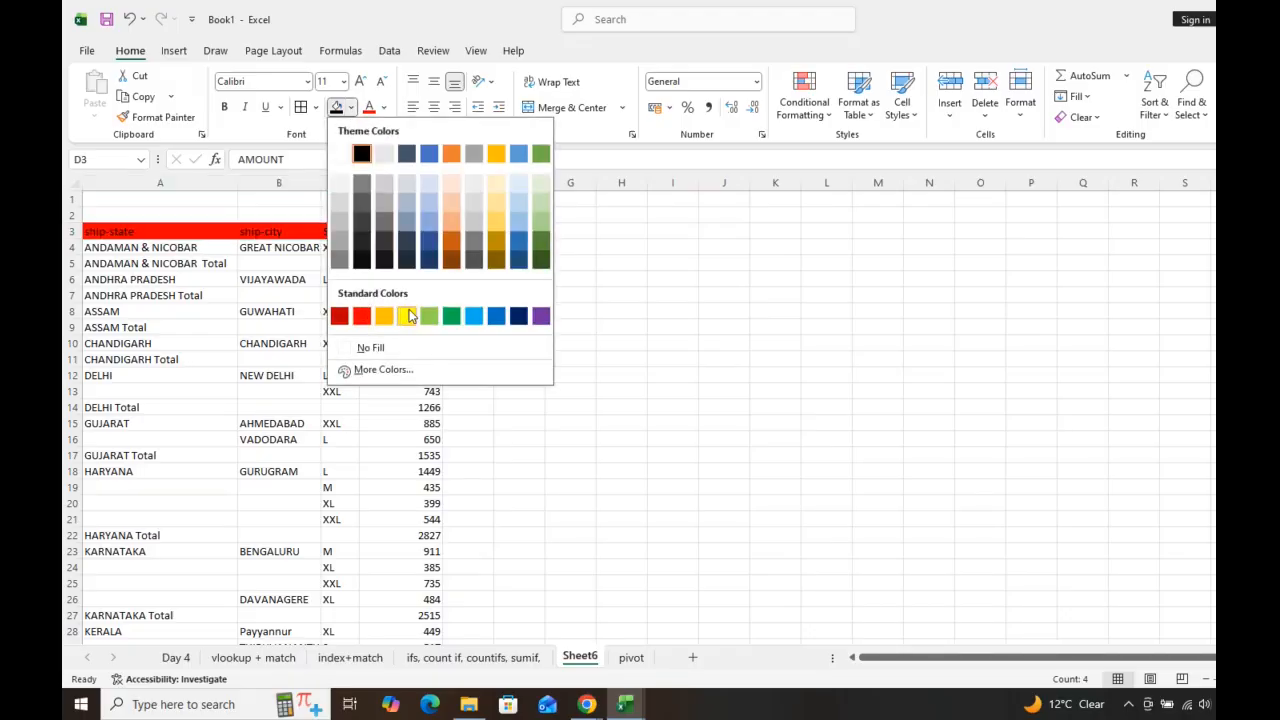
left_click(407, 315)
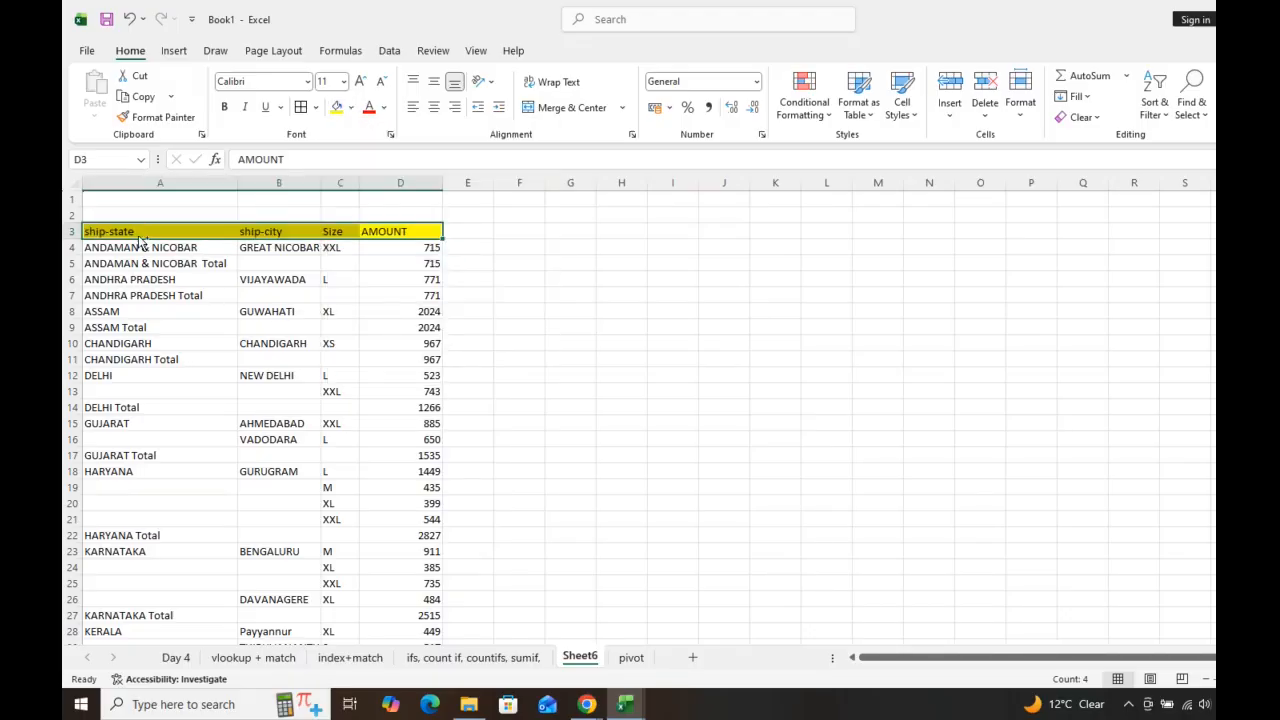
key("ctrl+b")
Add filters to the header row and filter the ship-state column to entries containing TOTAL
key("ctrl+shift+l")
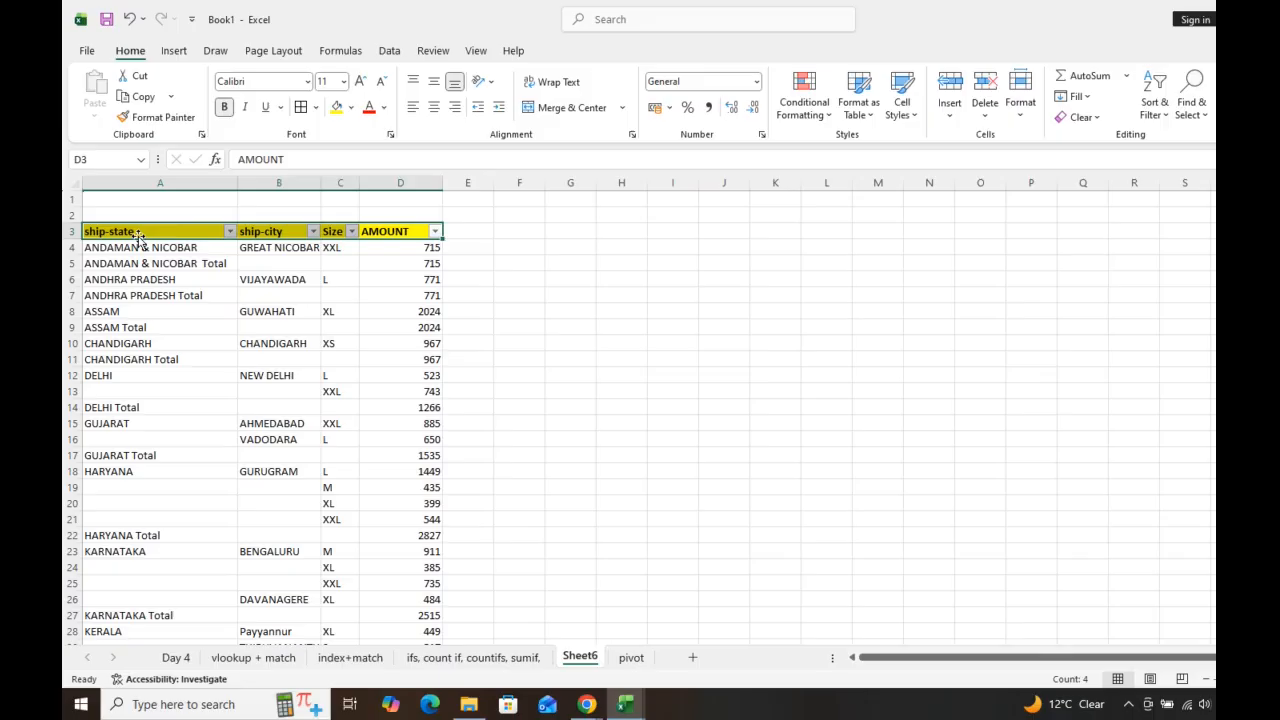
left_click(230, 231)
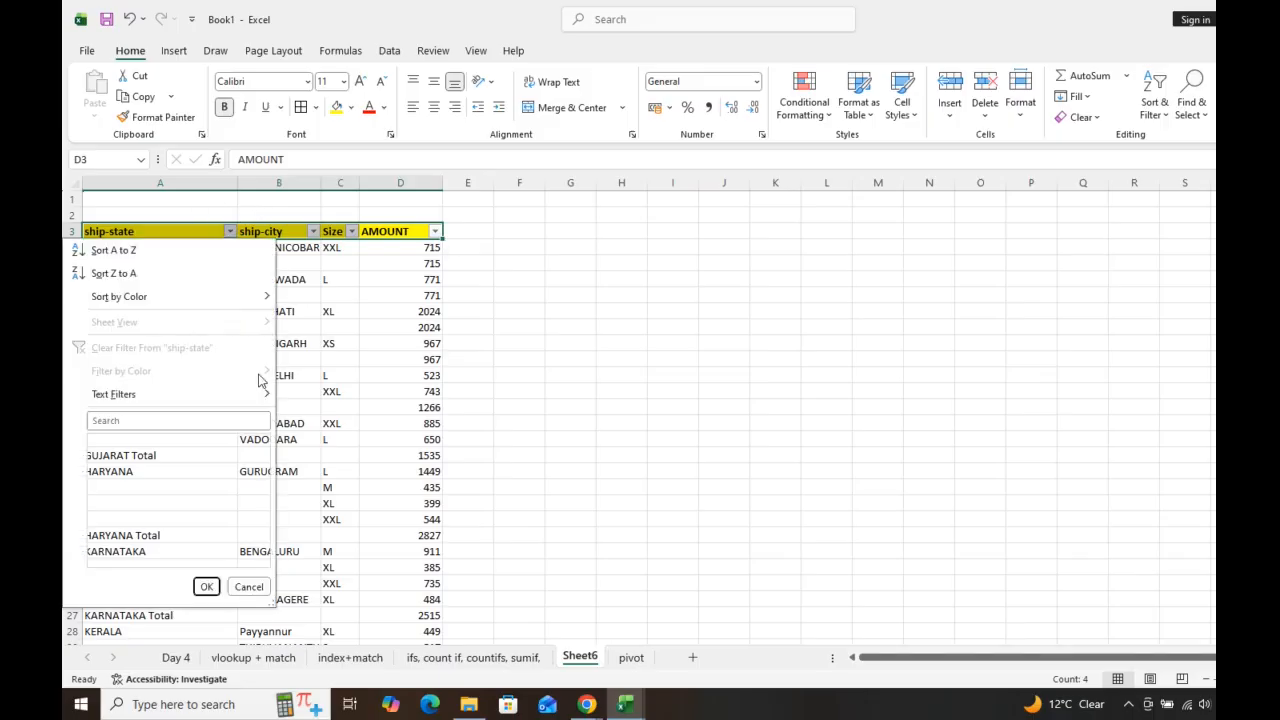
left_click(243, 422)
type("TOTAL")
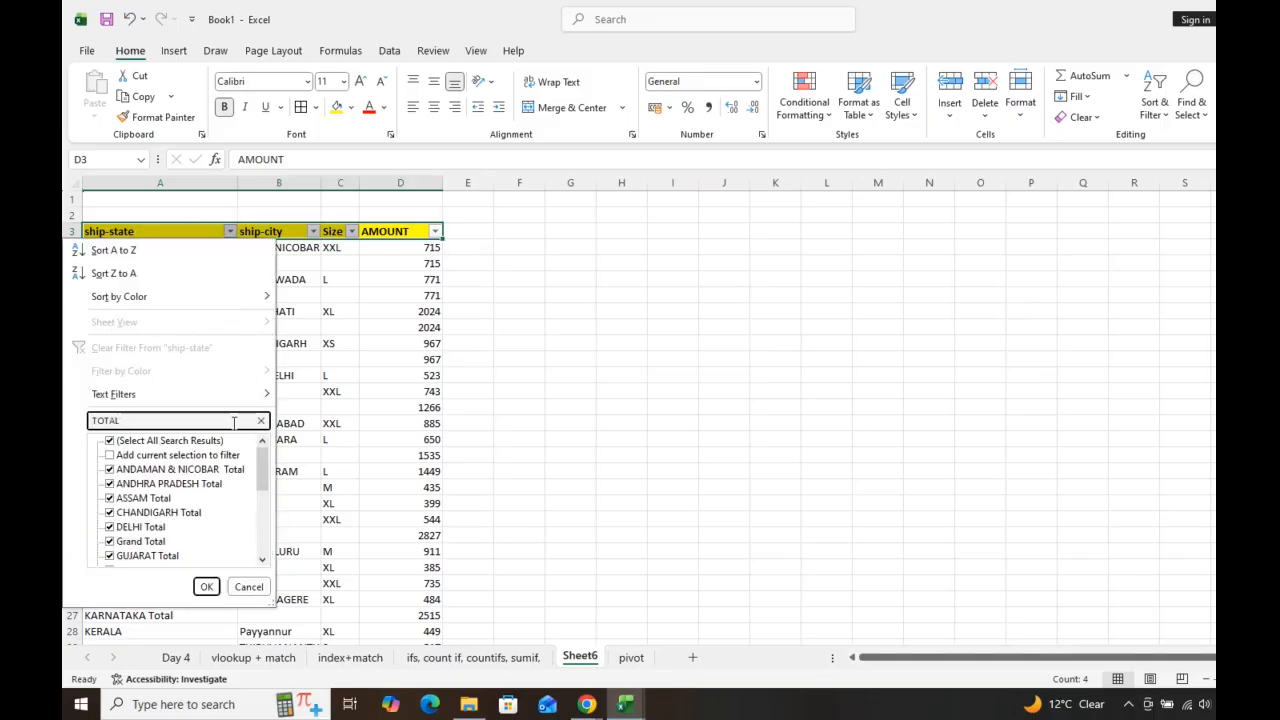
key("Return")
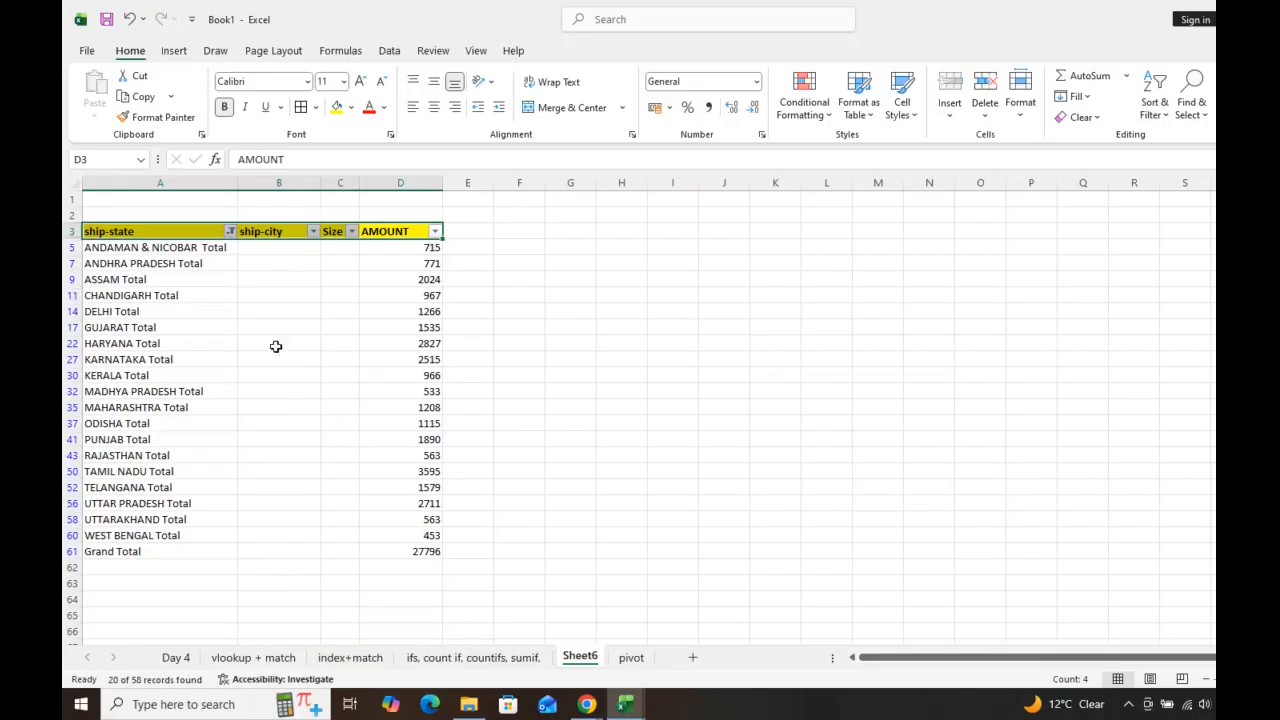
Make all the filtered total rows bold with a yellow fill, and widen columns A to D equally
left_click_drag(171, 247, 409, 548)
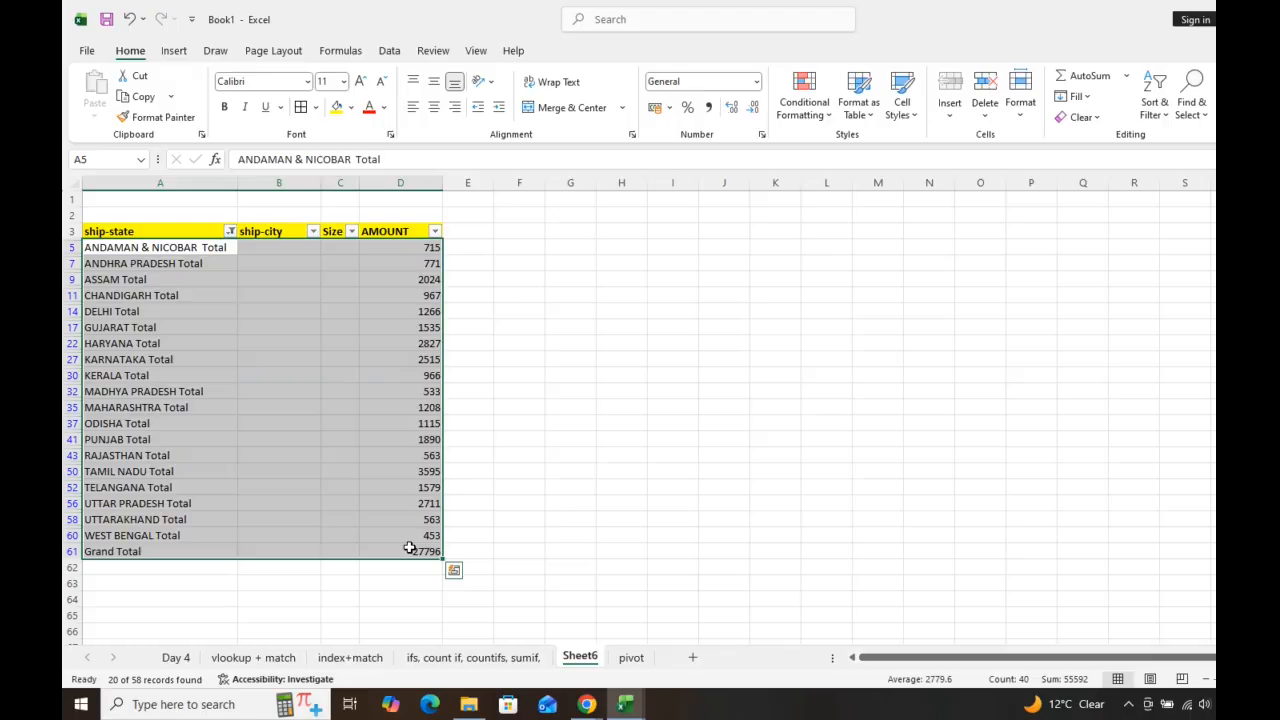
key("ctrl+b")
left_click(337, 107)
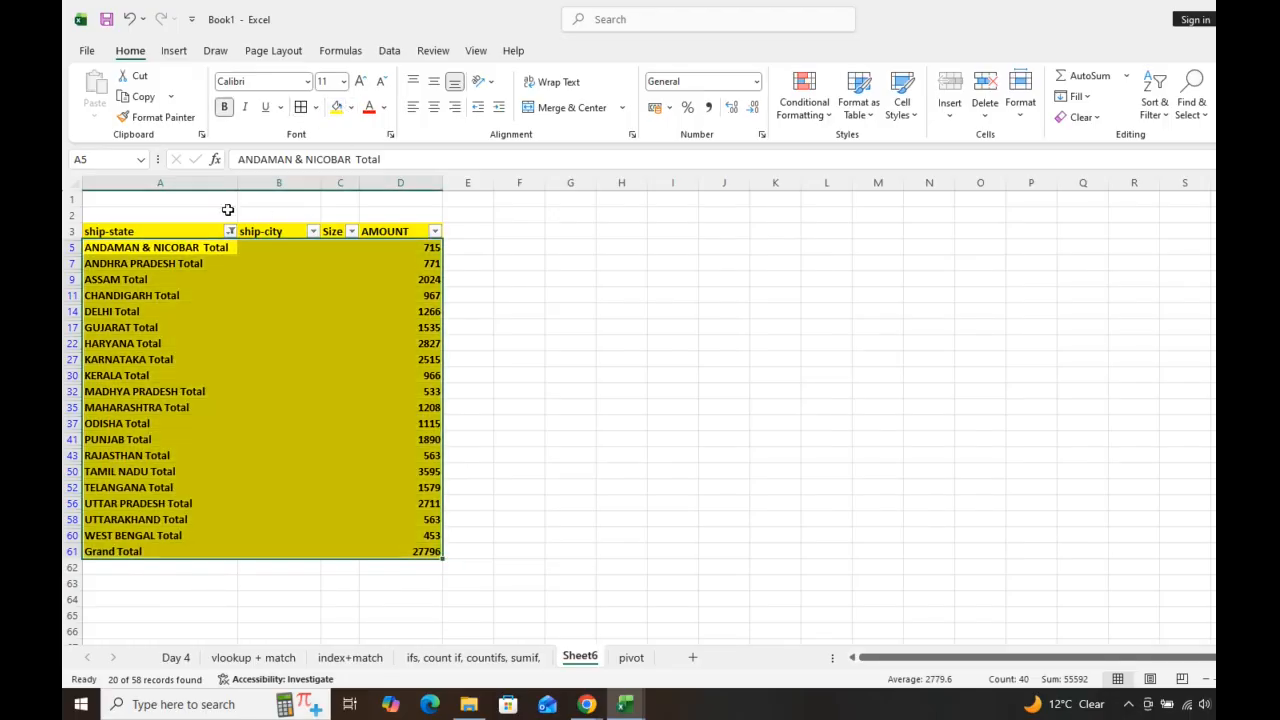
left_click_drag(206, 182, 557, 184)
left_click(393, 372)
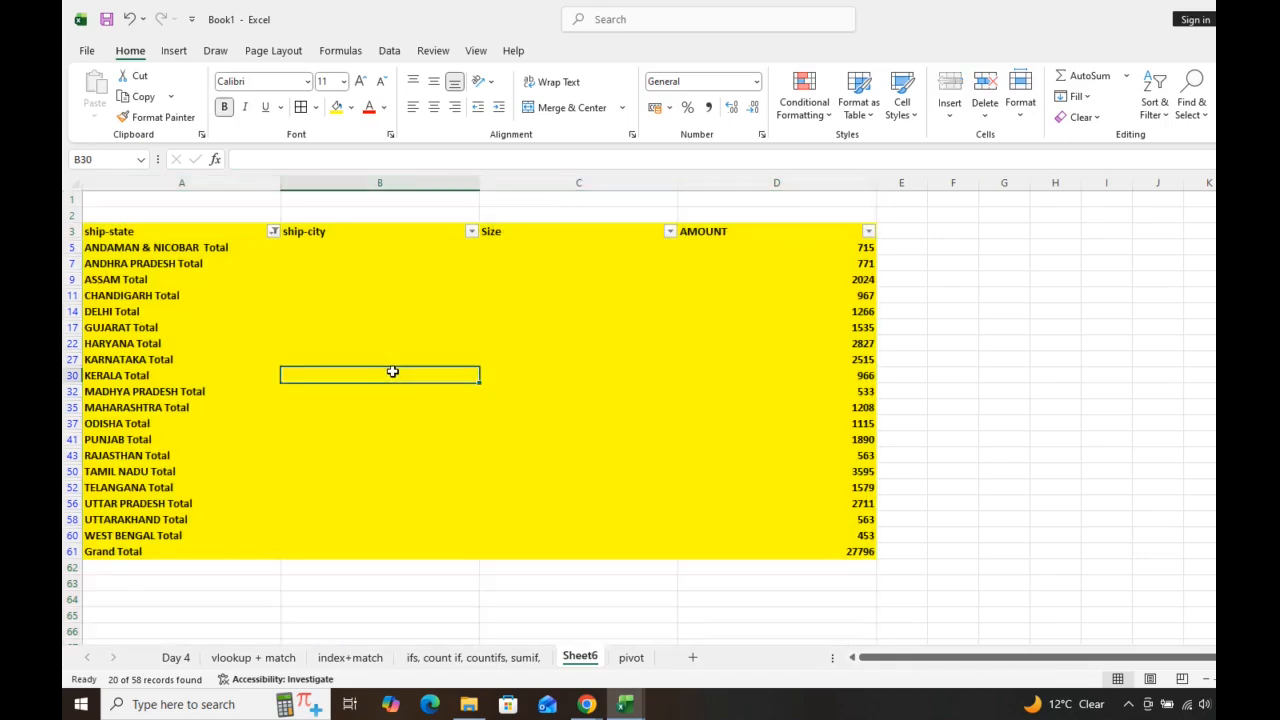
Remove the filter from the table and apply all borders to the whole data range
key("ctrl+shift+l")
left_click(410, 372)
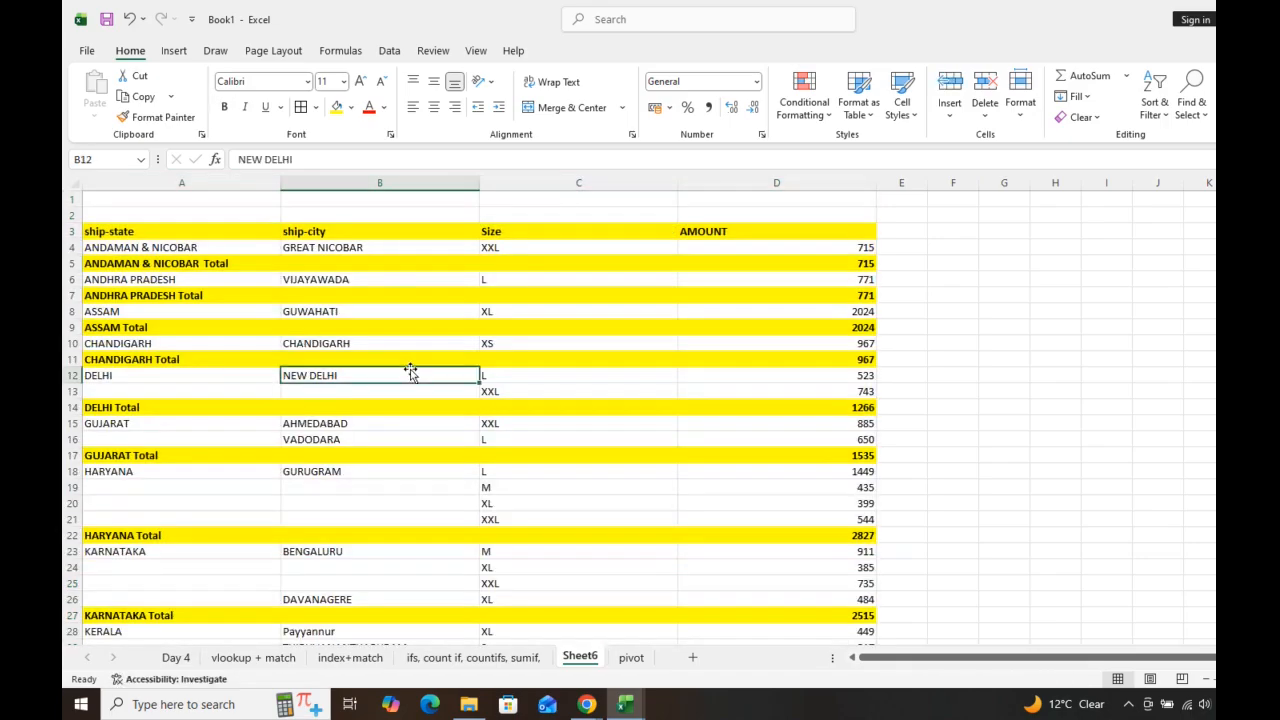
key("ctrl+a")
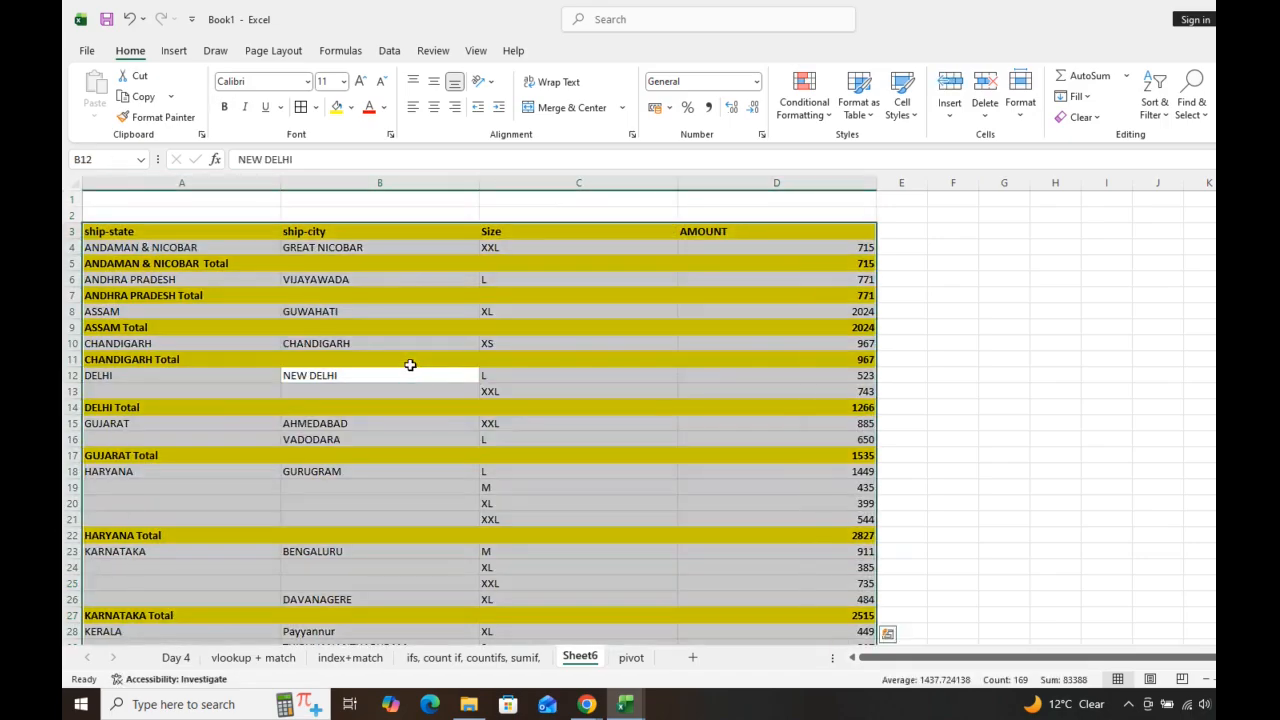
left_click(300, 107)
Merge and center cells A1:D1 above the table and enter the title SALE REPORT
left_click_drag(223, 207, 706, 223)
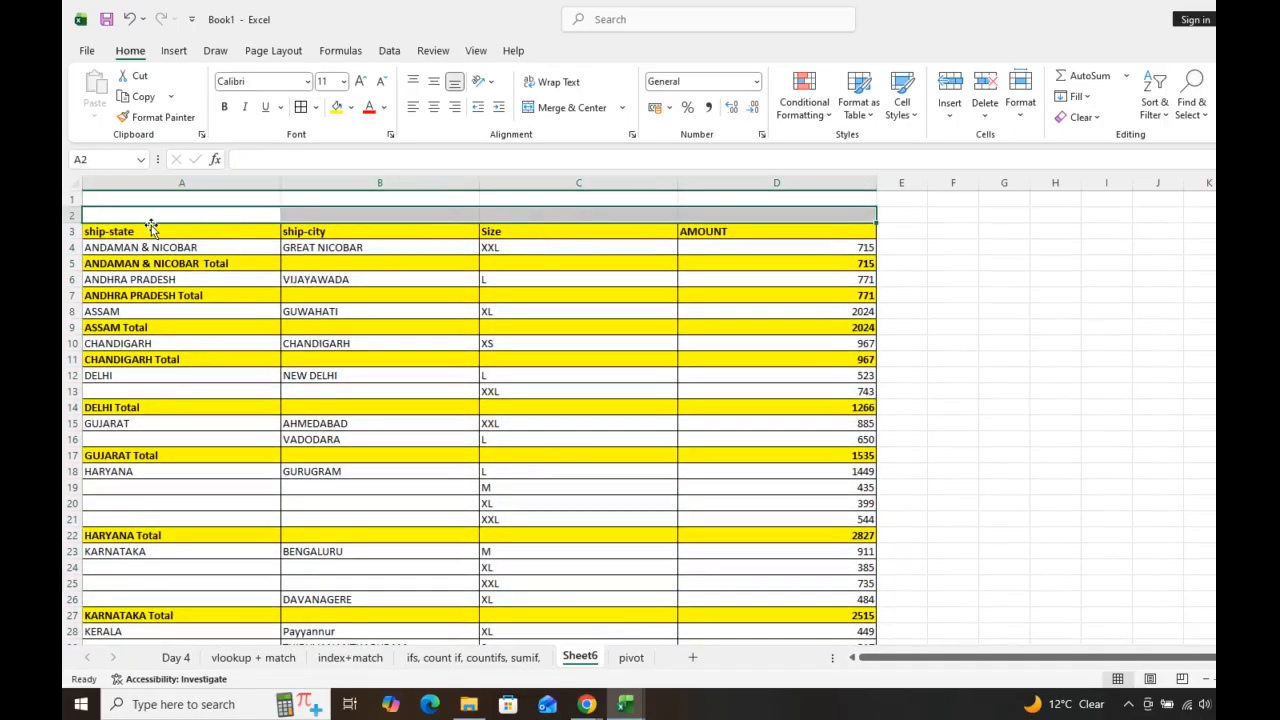
left_click_drag(226, 199, 765, 196)
left_click(555, 108)
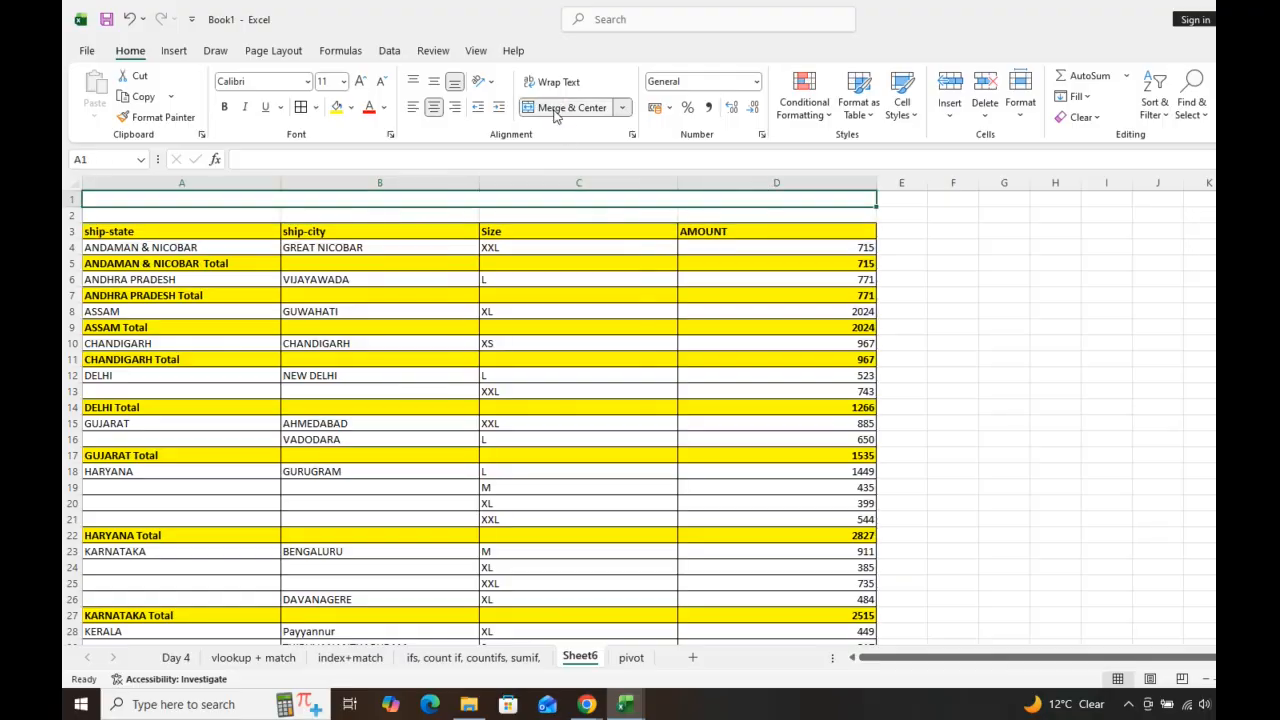
type("SALE REPORT")
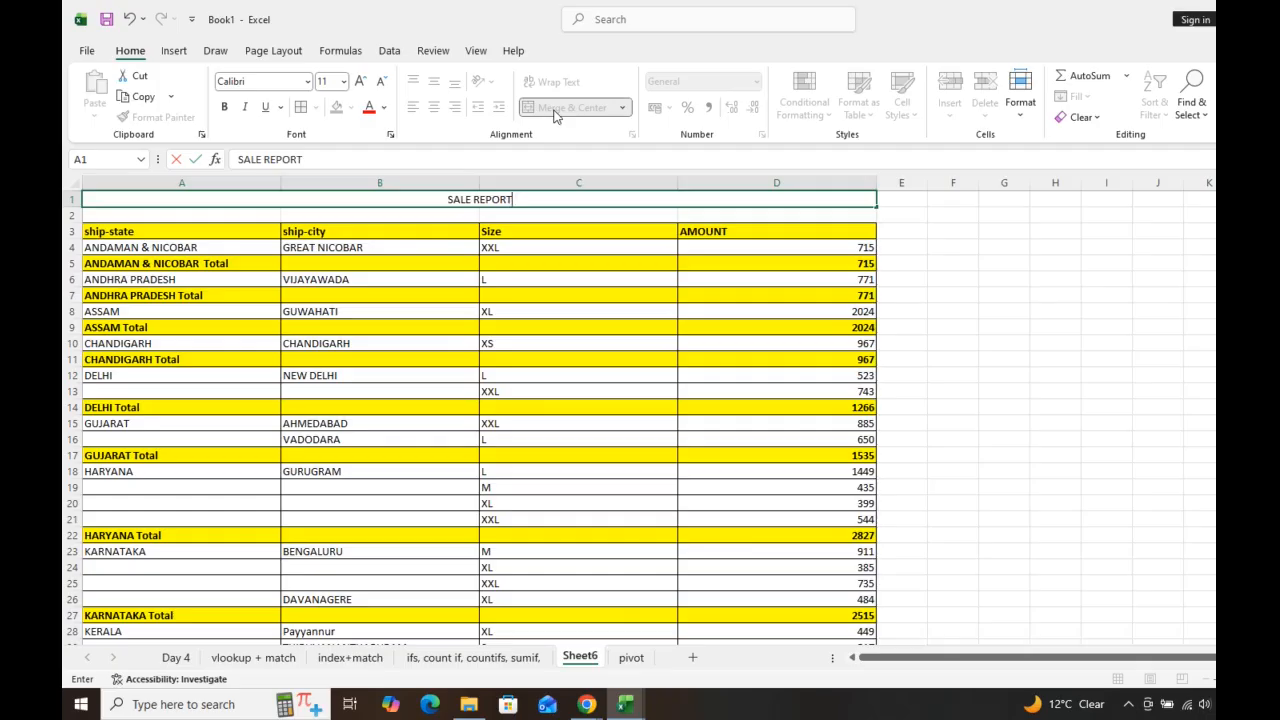
key("Return")
Format the SALE REPORT title as bold, 16-point text with a light gold fill
key("Up")
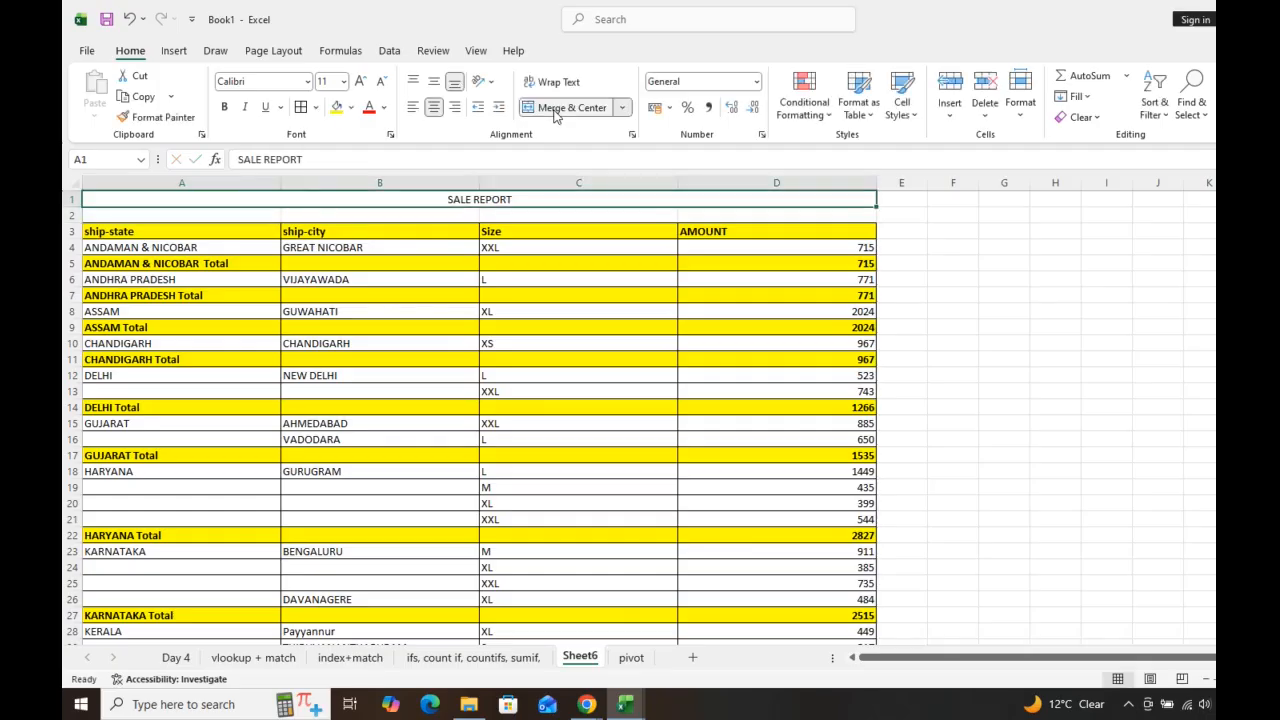
key("ctrl+b")
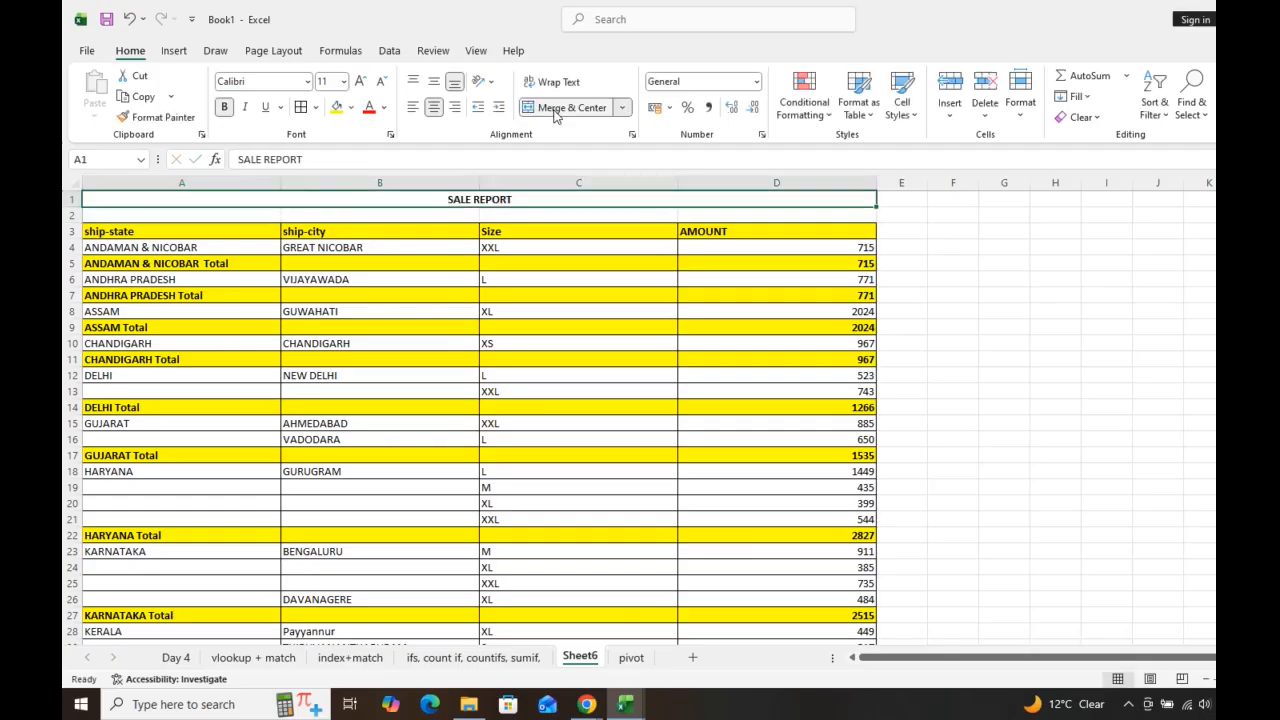
left_click(343, 81)
left_click(330, 211)
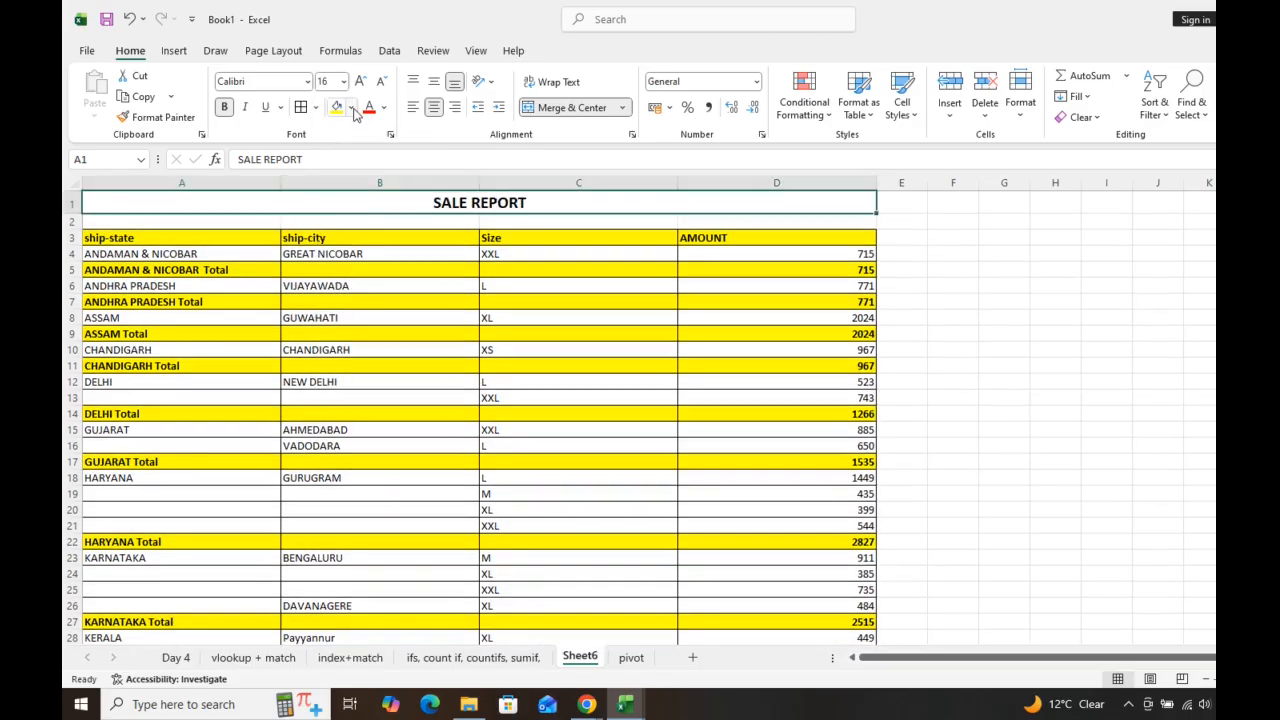
left_click(351, 107)
left_click(500, 224)
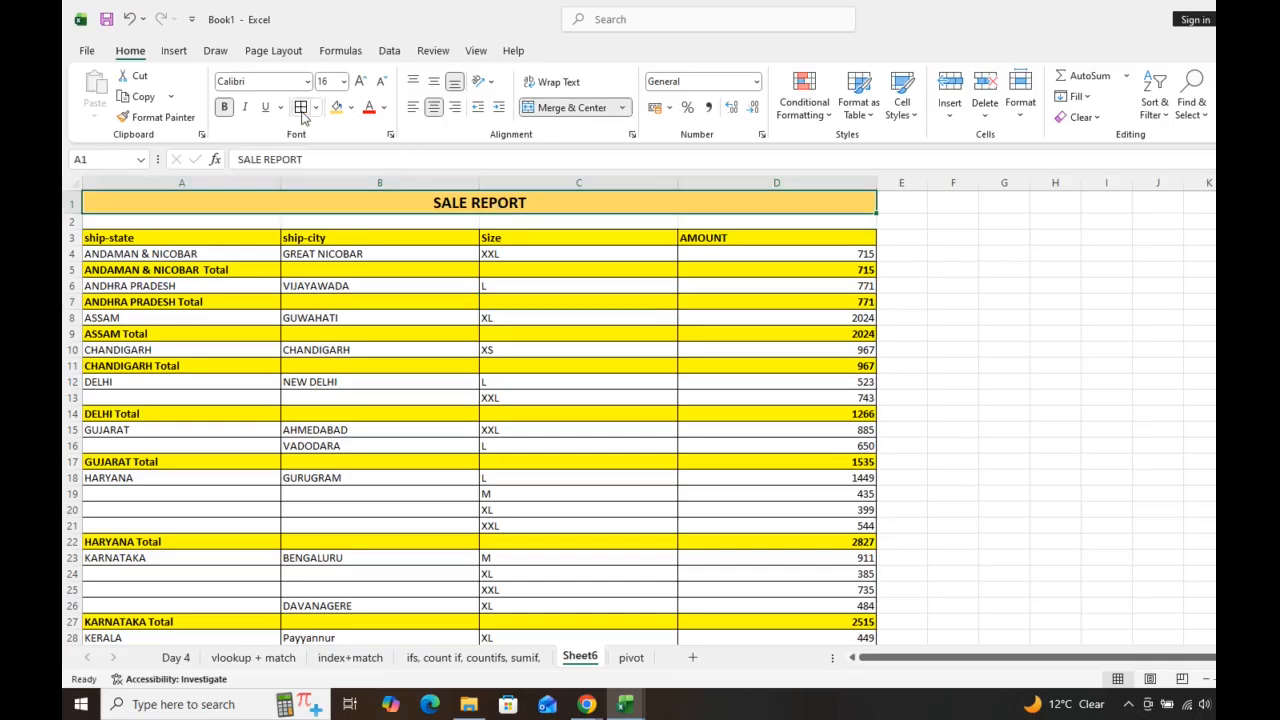
Review the formatted sale report down to the Grand Total row and return to its title
left_click(755, 350)
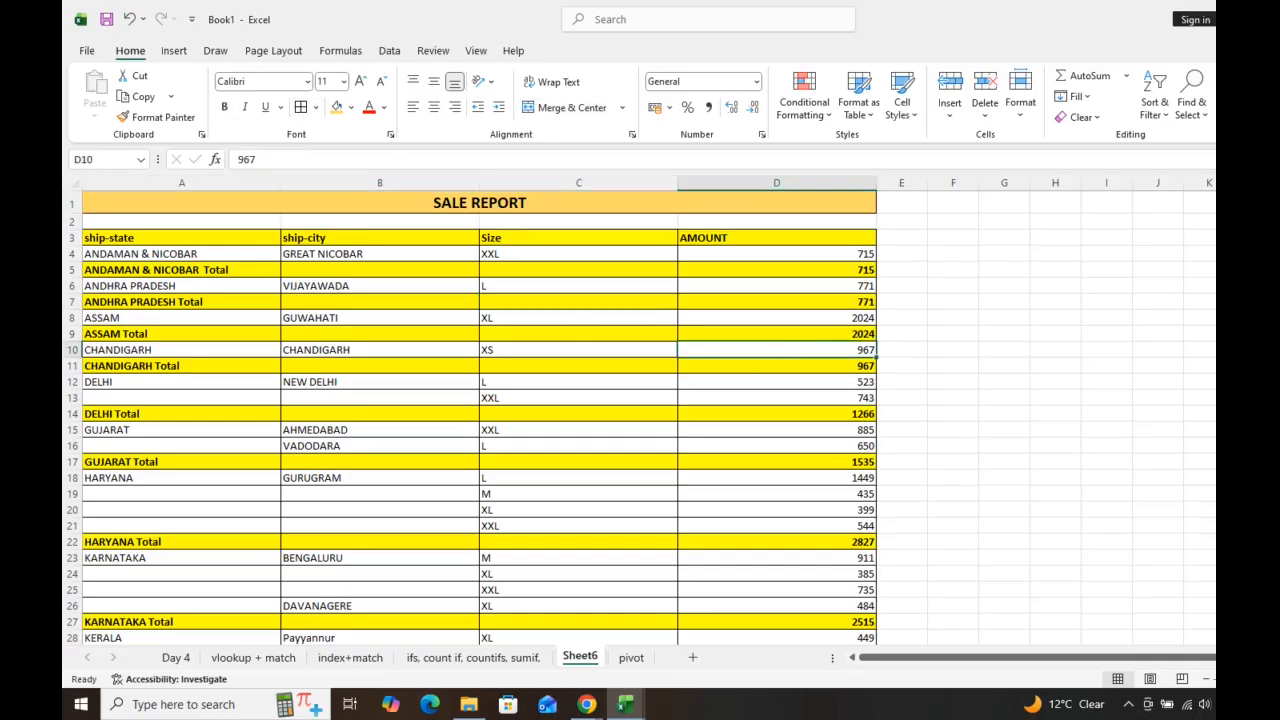
scroll(639, 418, "down", 11)
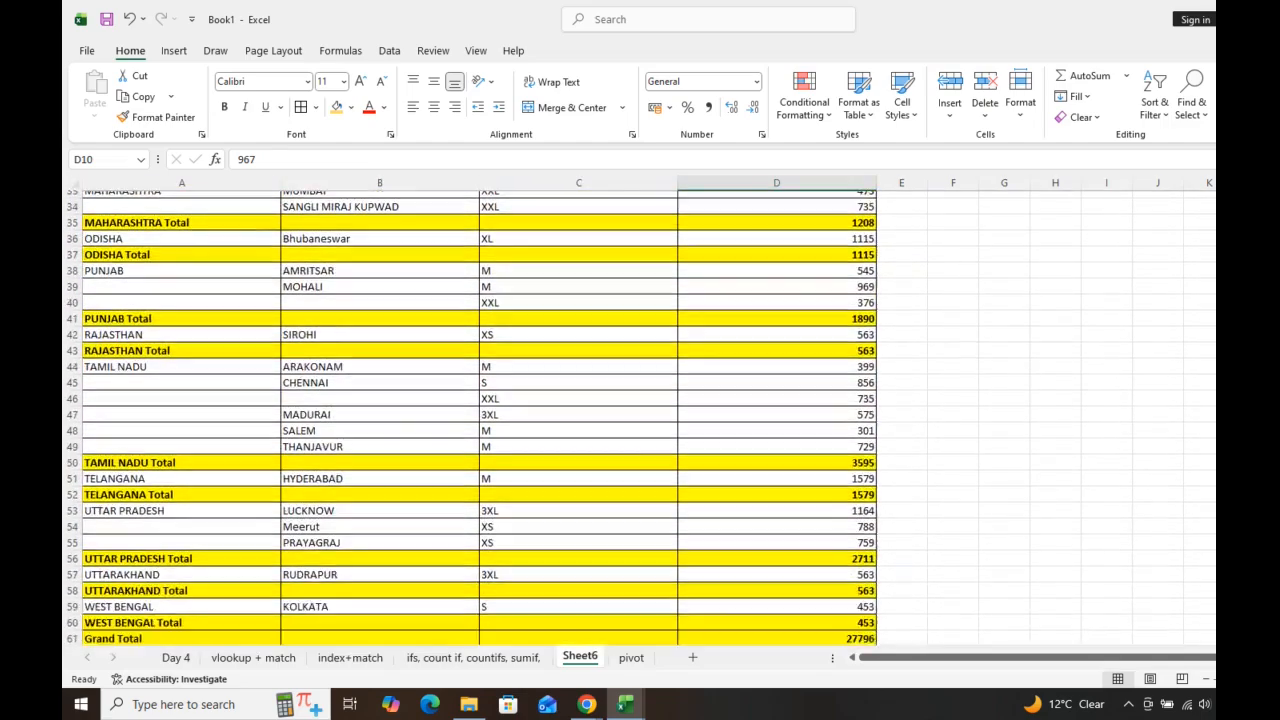
scroll(639, 418, "down", 2)
scroll(639, 418, "up", 2)
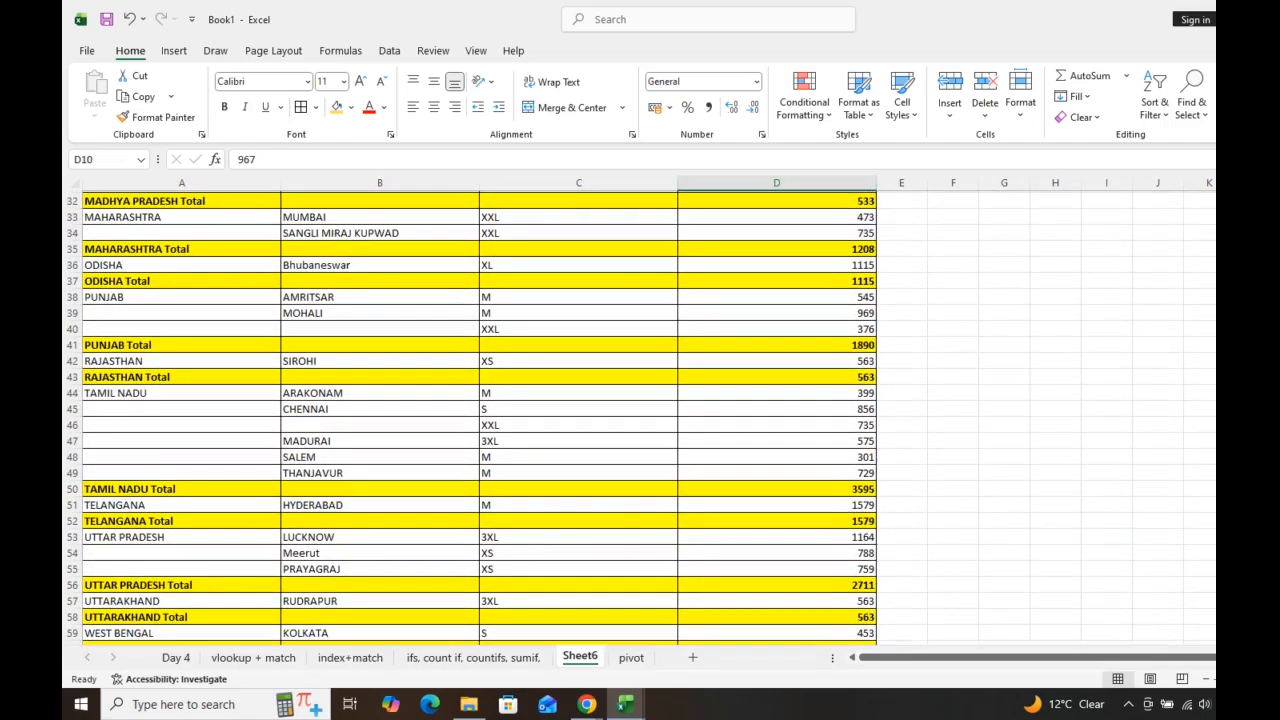
scroll(639, 418, "up", 10)
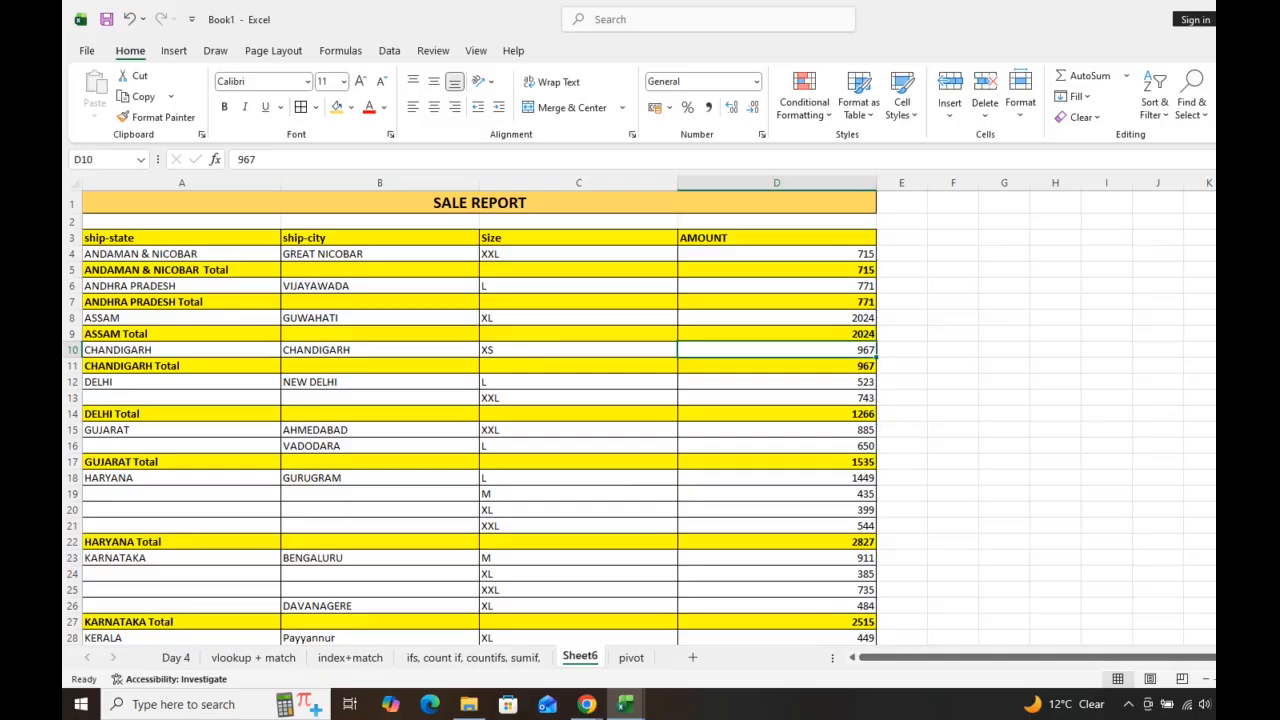